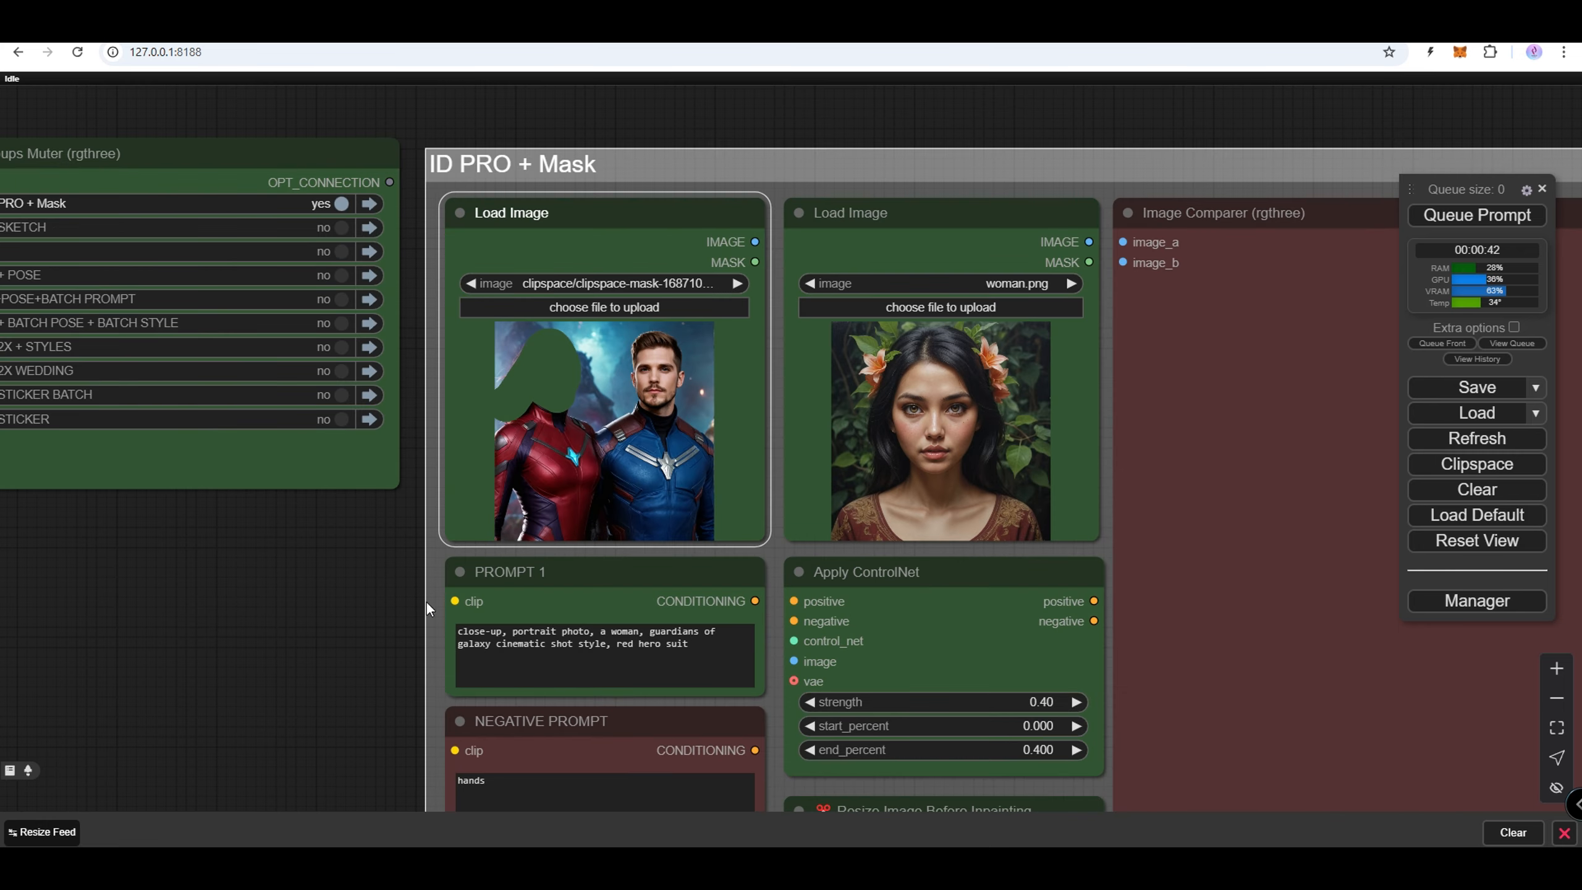
- Replace the text in the PROMPT 1 node with "woman portrait pro photo black hair"
{"action": "scroll", "coordinate": [635, 678], "scroll_direction": "up", "scroll_amount": 5}
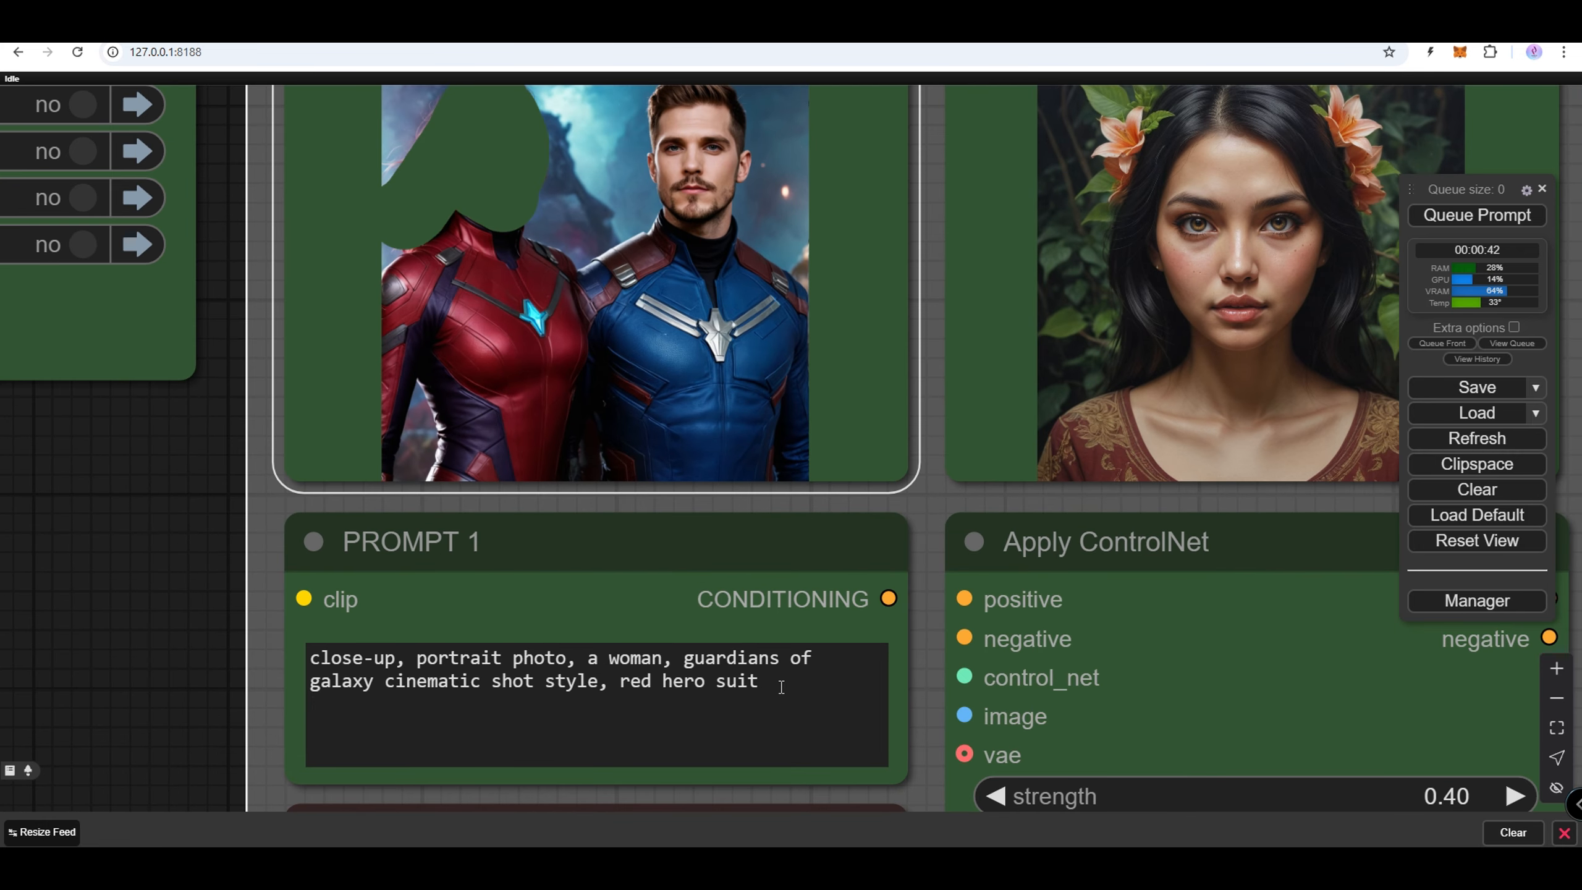
{"action": "left_click", "coordinate": [781, 687]}
{"action": "key", "text": "ctrl+a"}
{"action": "type", "text": "WOA"}
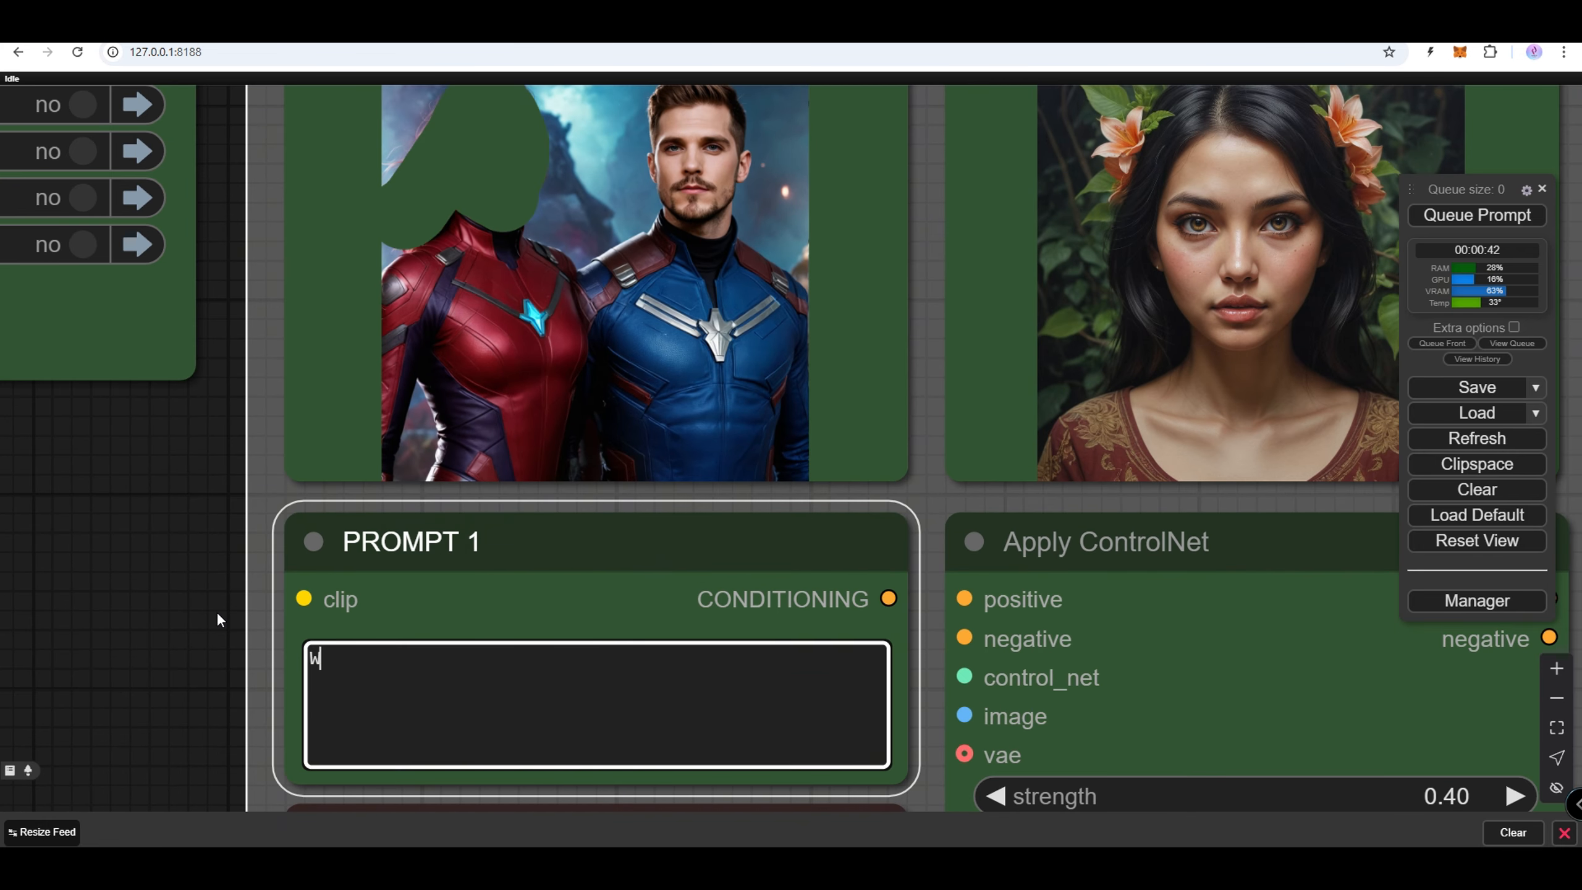
{"action": "key", "text": "BackSpace"}
{"action": "key", "text": "BackSpace"}
{"action": "key", "text": "BackSpace"}
{"action": "type", "text": "woman portrait pro photo black hair"}
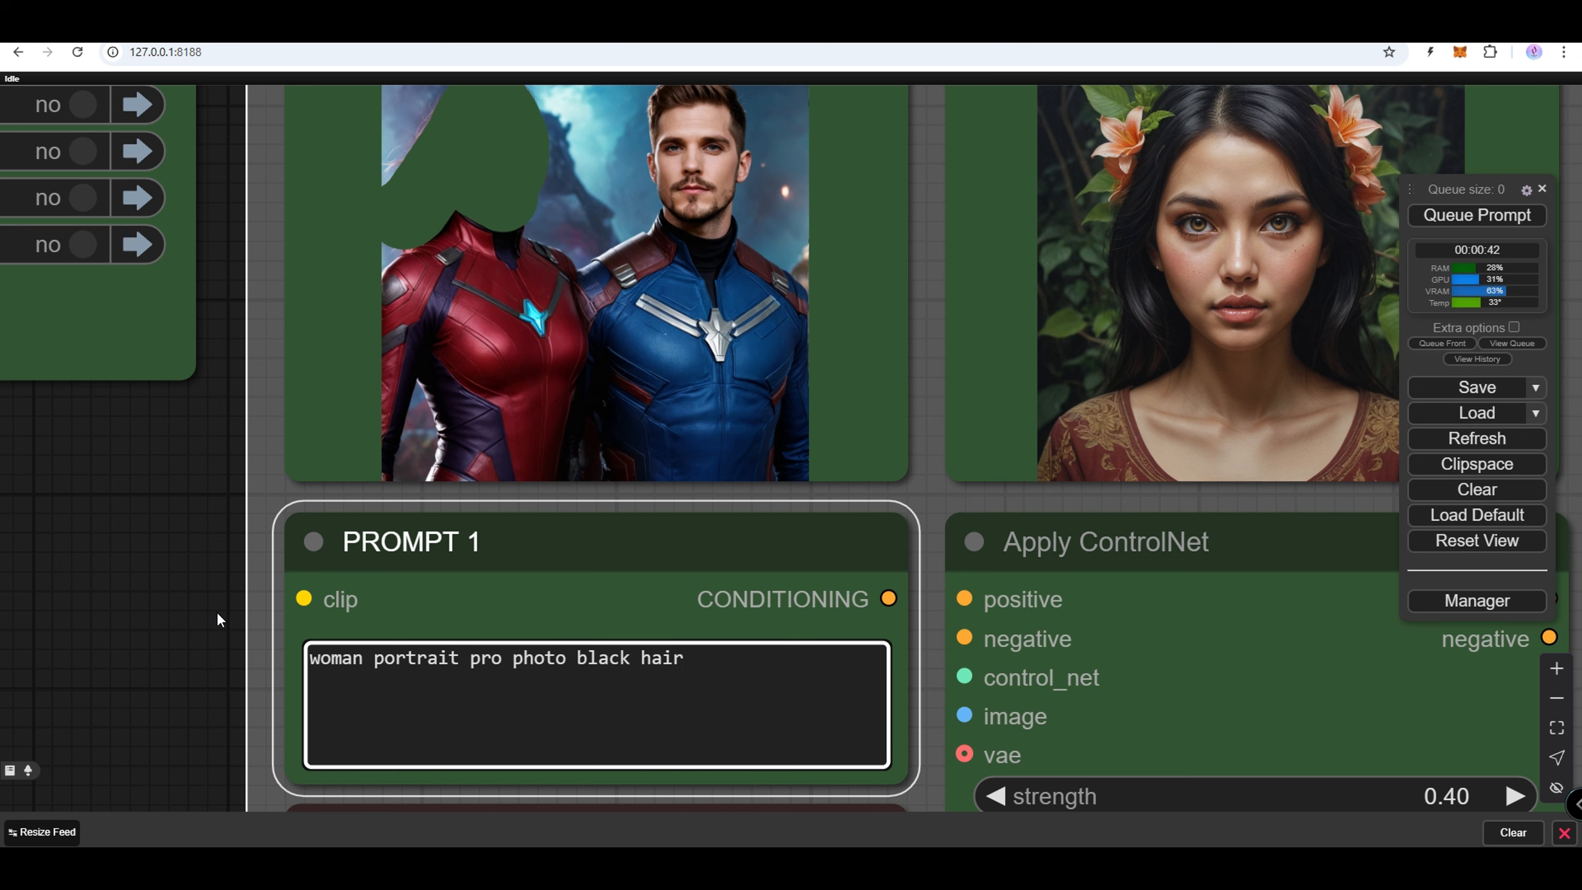
- Queue the prompt and inspect the generated couple image in the Image Comparer
{"action": "left_click", "coordinate": [1441, 218]}
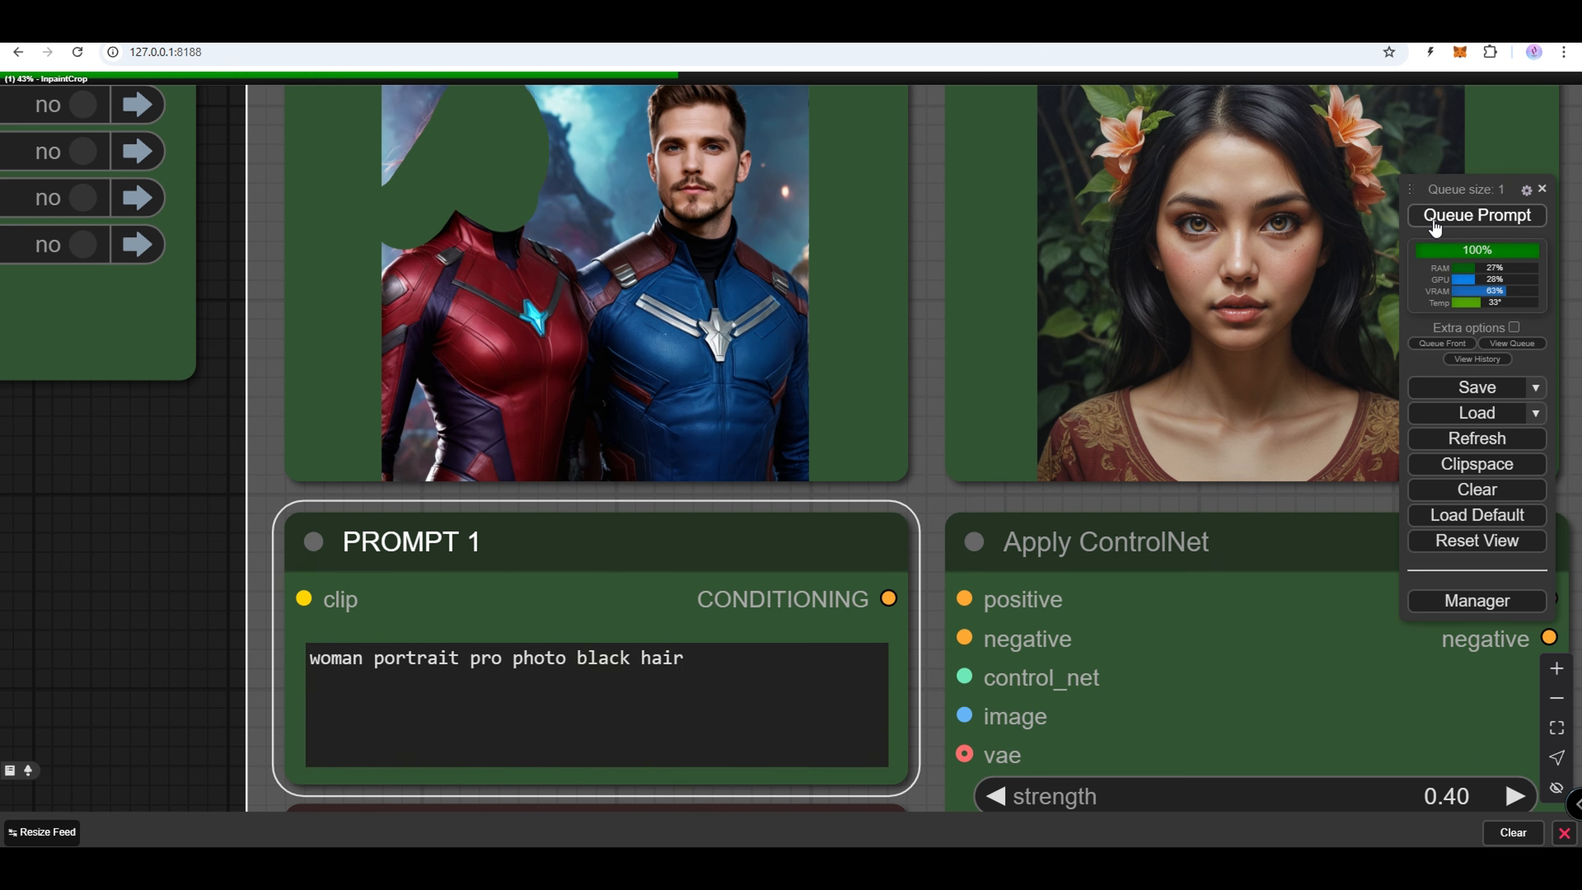
{"action": "scroll", "coordinate": [1193, 264], "scroll_direction": "down", "scroll_amount": 4}
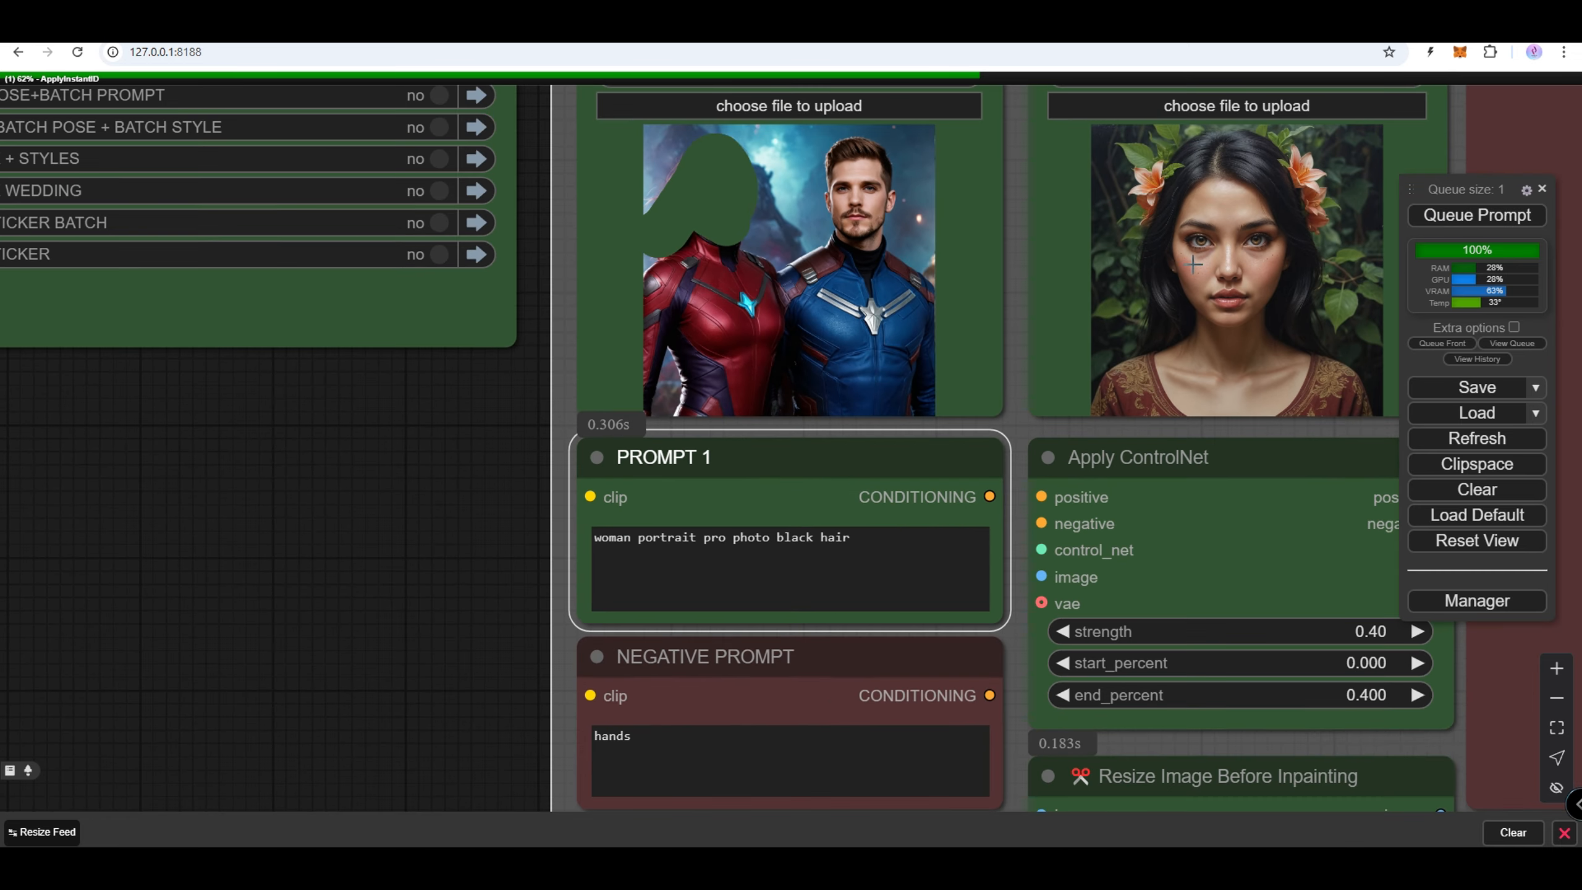
{"action": "scroll", "coordinate": [217, 482], "scroll_direction": "down", "scroll_amount": 6}
{"action": "scroll", "coordinate": [1122, 262], "scroll_direction": "down", "scroll_amount": 2}
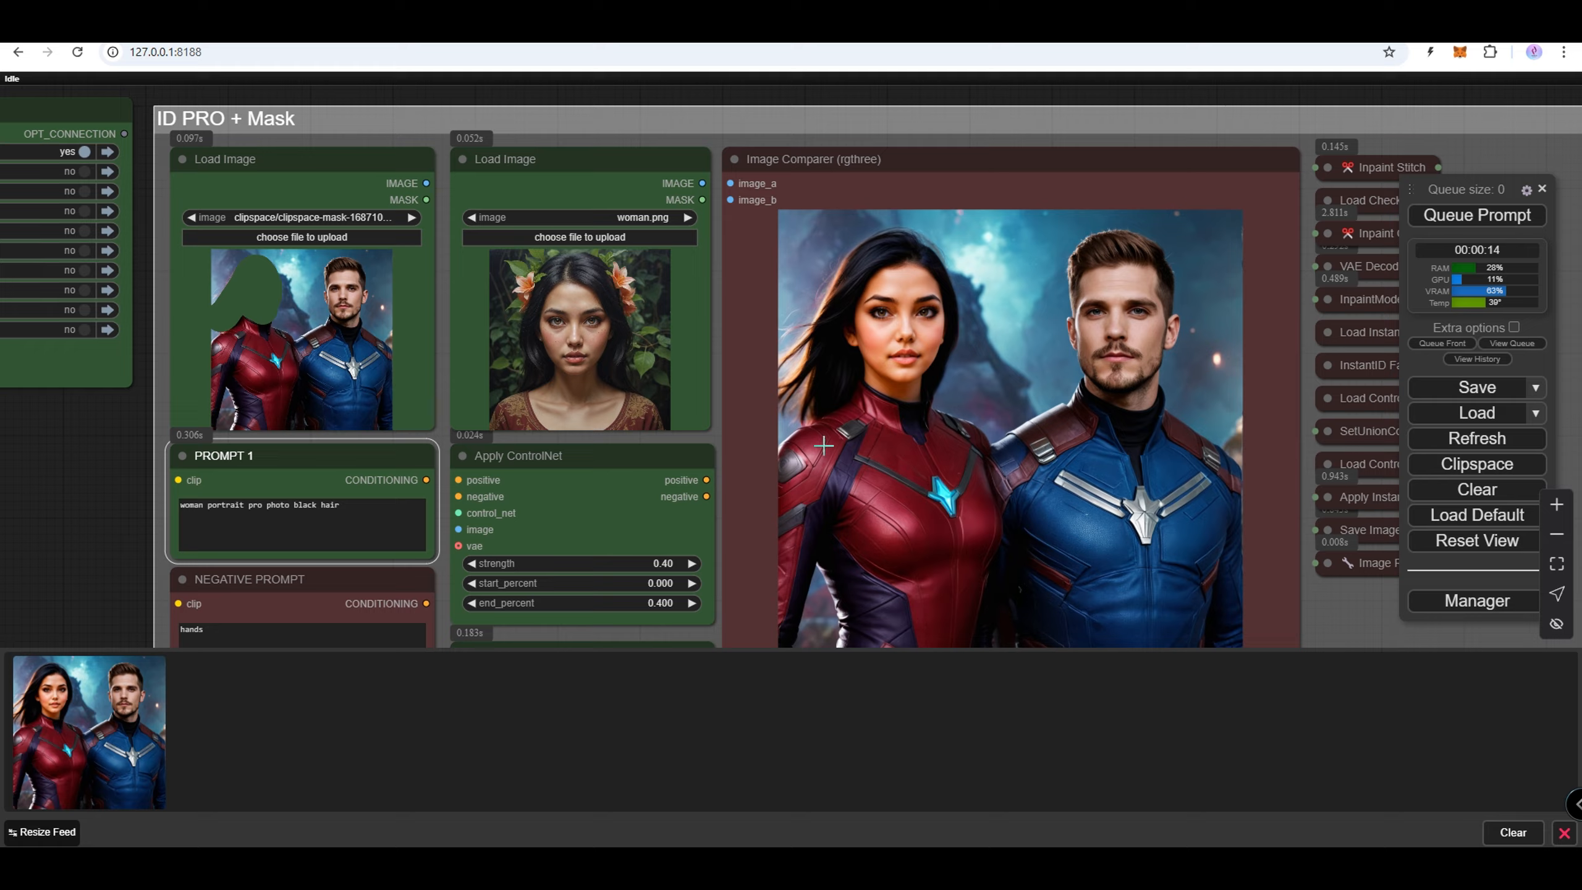
{"action": "scroll", "coordinate": [823, 445], "scroll_direction": "up", "scroll_amount": 6}
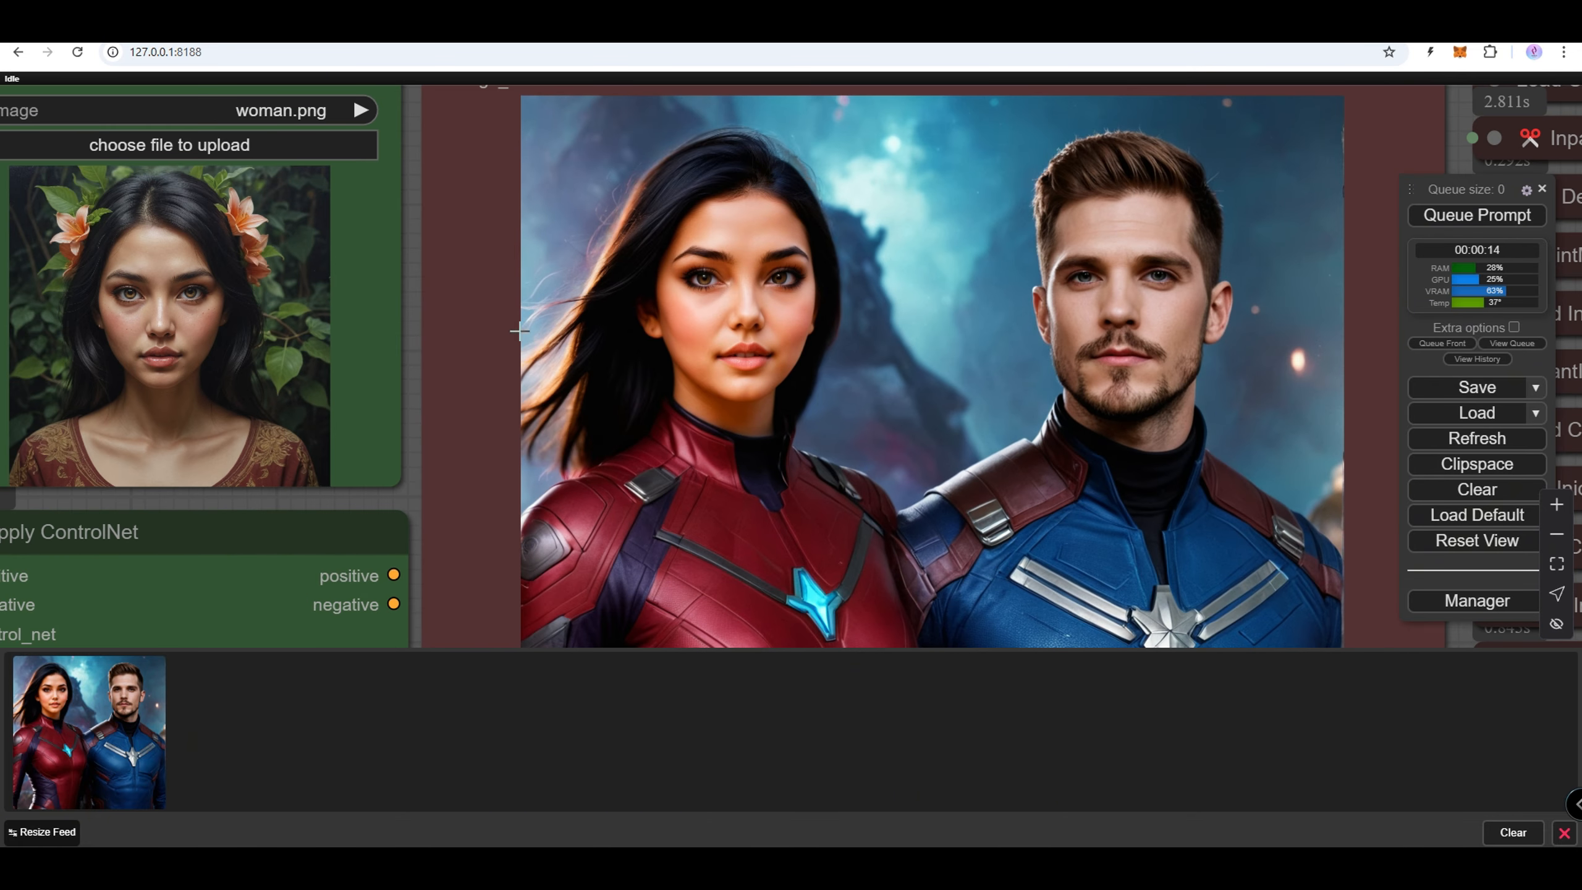
{"action": "scroll", "coordinate": [530, 380], "scroll_direction": "down", "scroll_amount": 6}
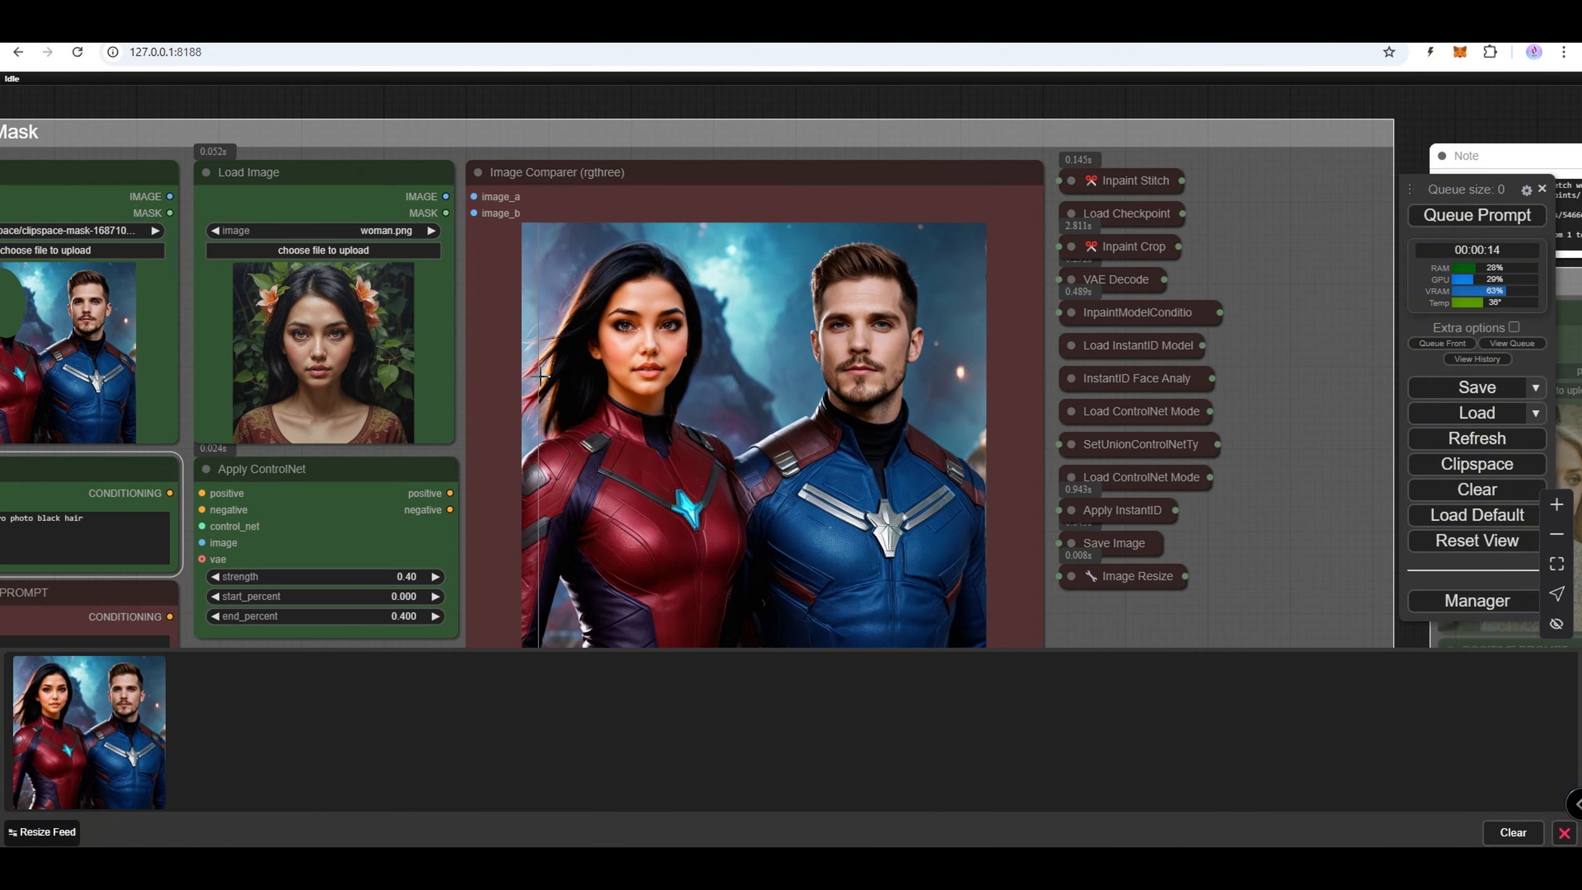
- Load the generated image into the first Load Image node and save a mask covering the man's head to it
{"action": "scroll", "coordinate": [542, 379], "scroll_direction": "down", "scroll_amount": 3}
{"action": "left_click_drag", "start_coordinate": [77, 752], "coordinate": [188, 361]}
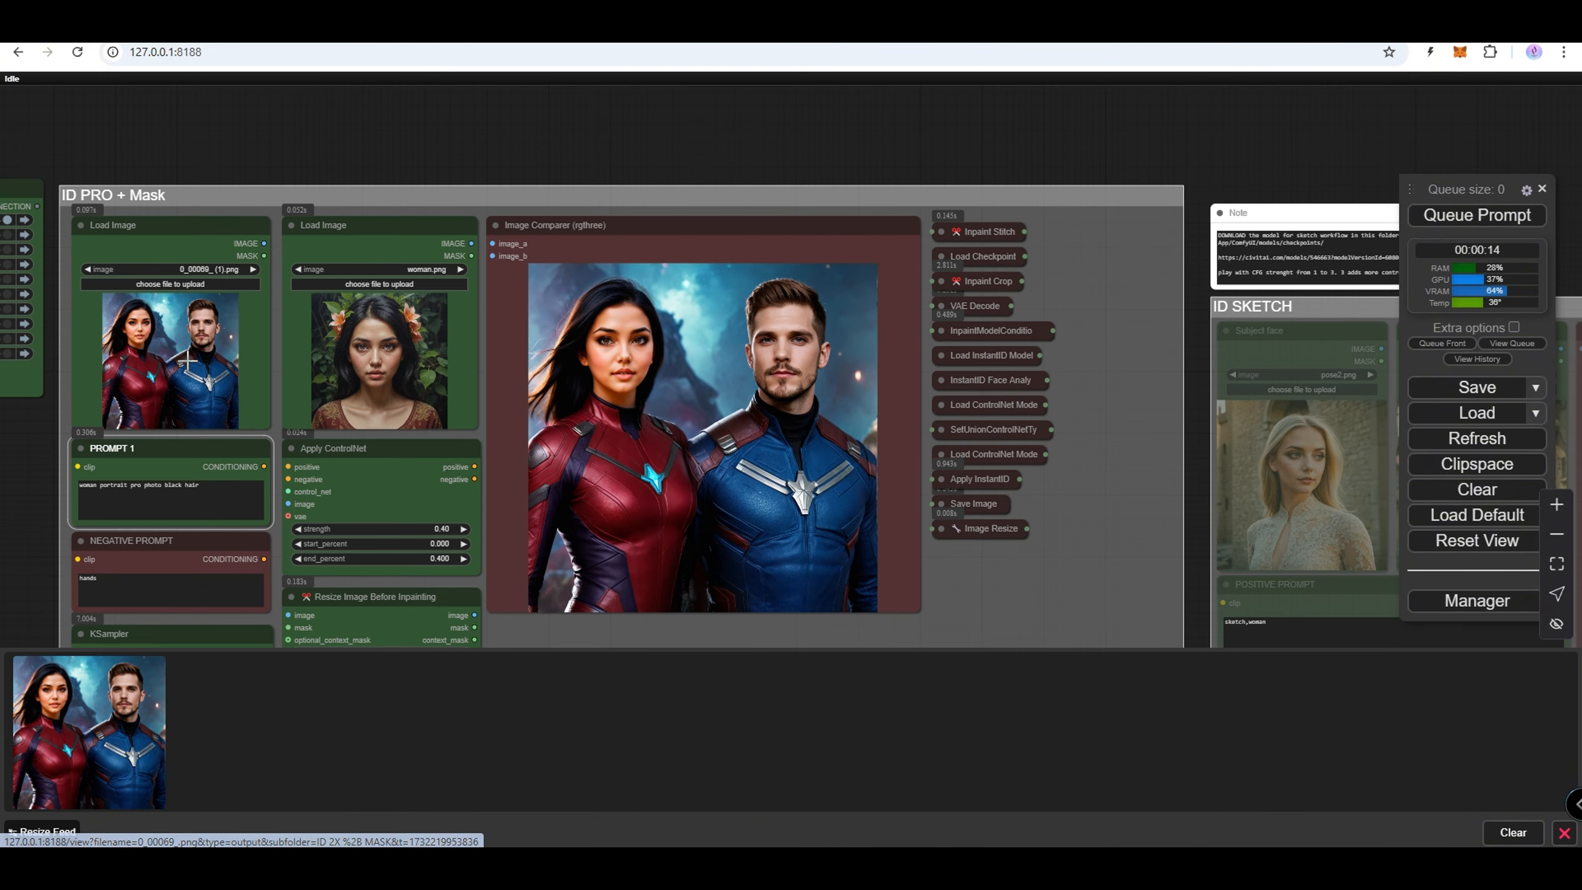
{"action": "scroll", "coordinate": [187, 361], "scroll_direction": "up", "scroll_amount": 9}
{"action": "right_click", "coordinate": [212, 259]}
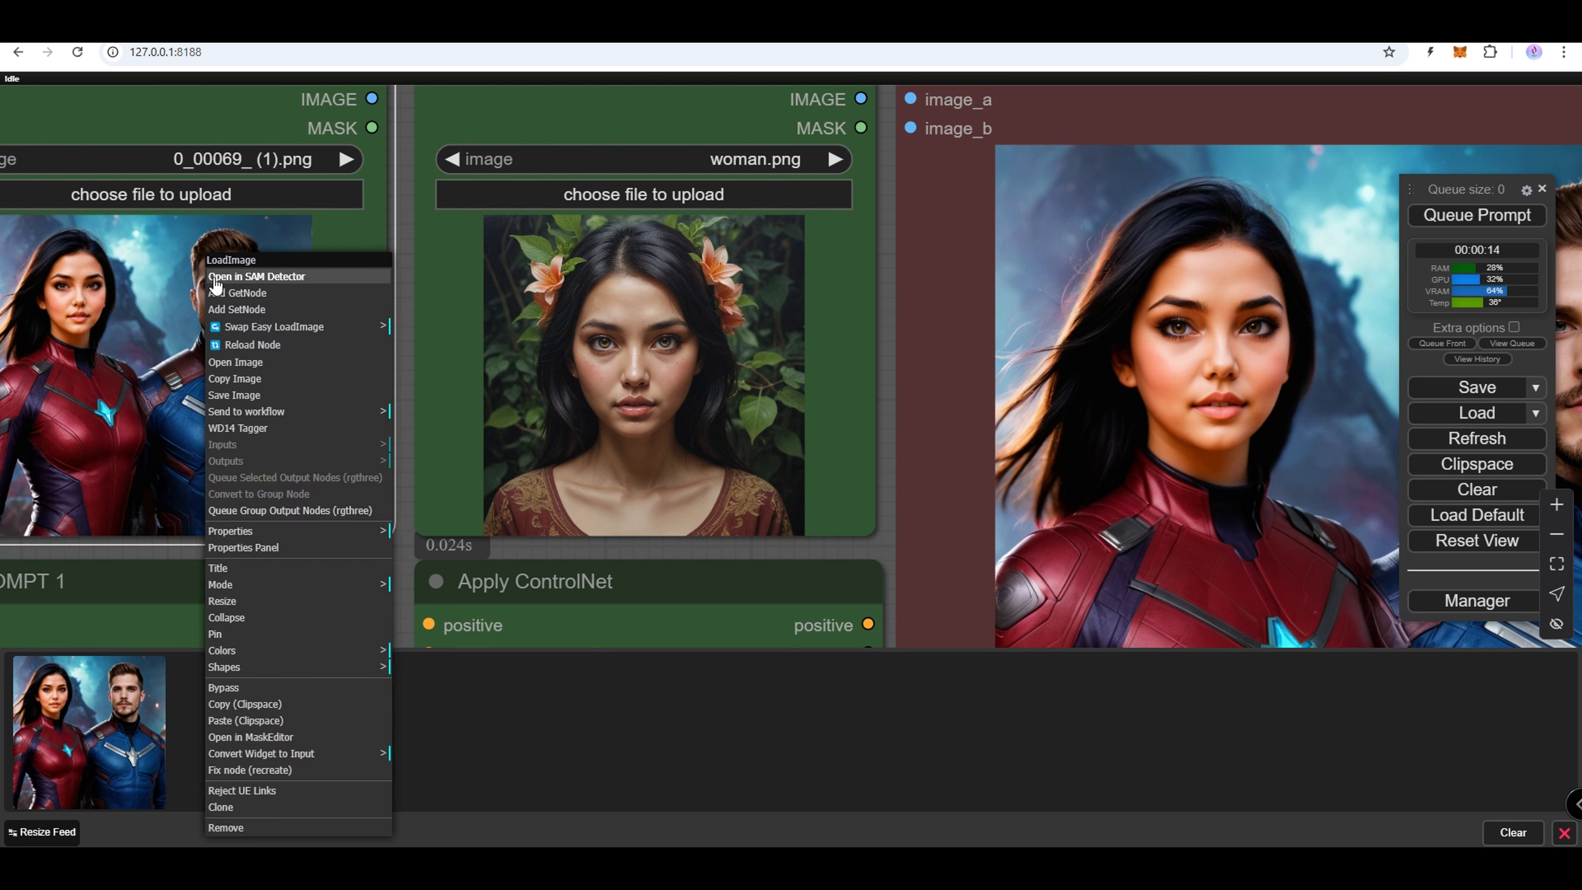
{"action": "left_click", "coordinate": [276, 736]}
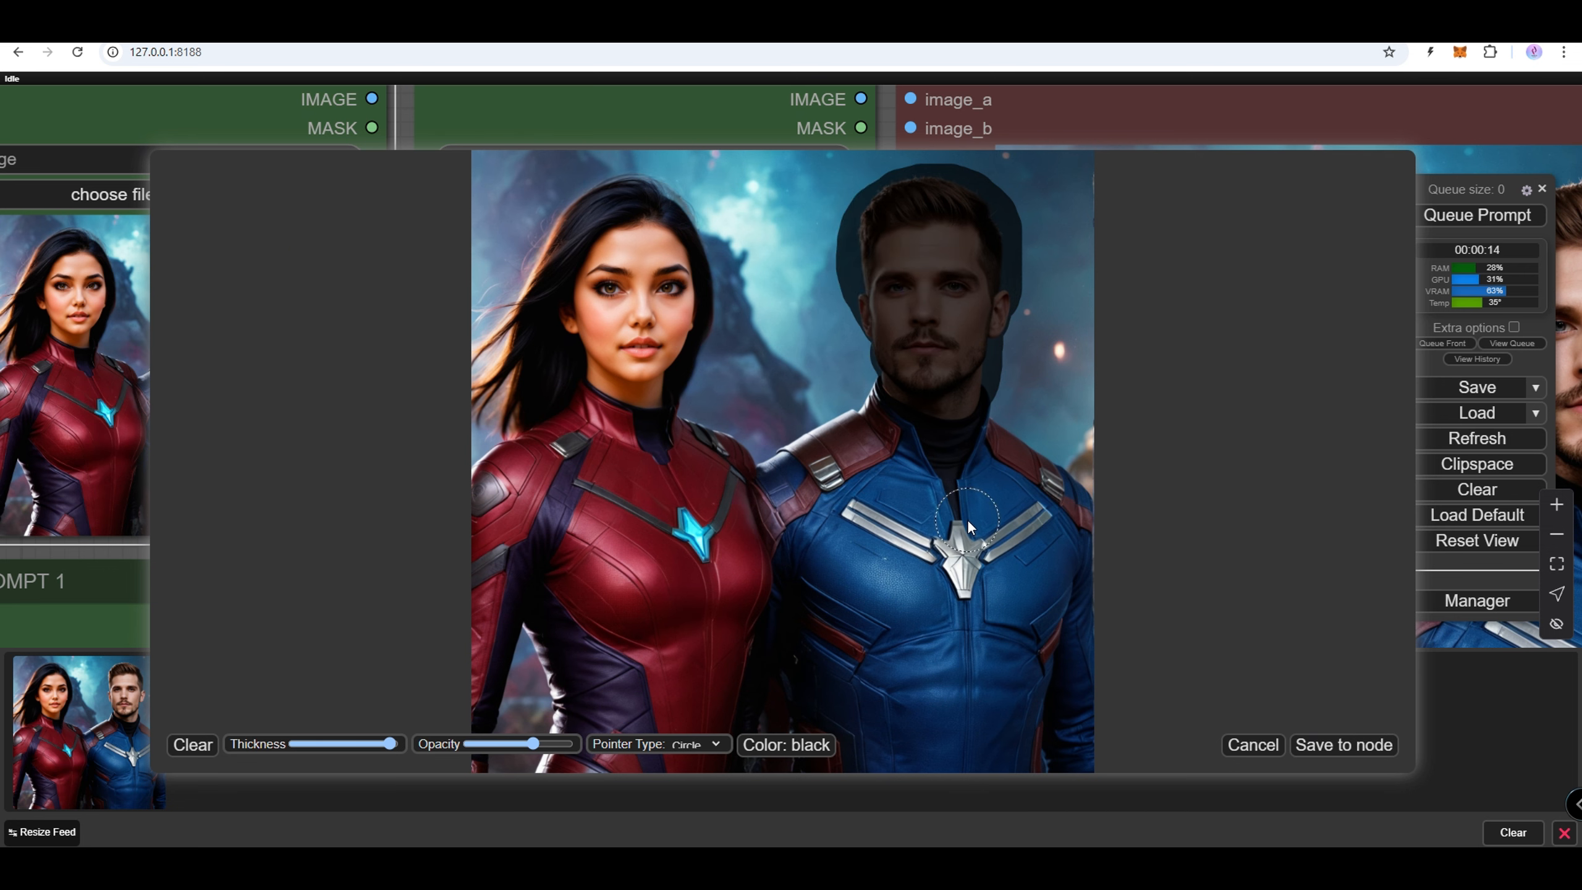
{"action": "left_click", "coordinate": [1342, 751]}
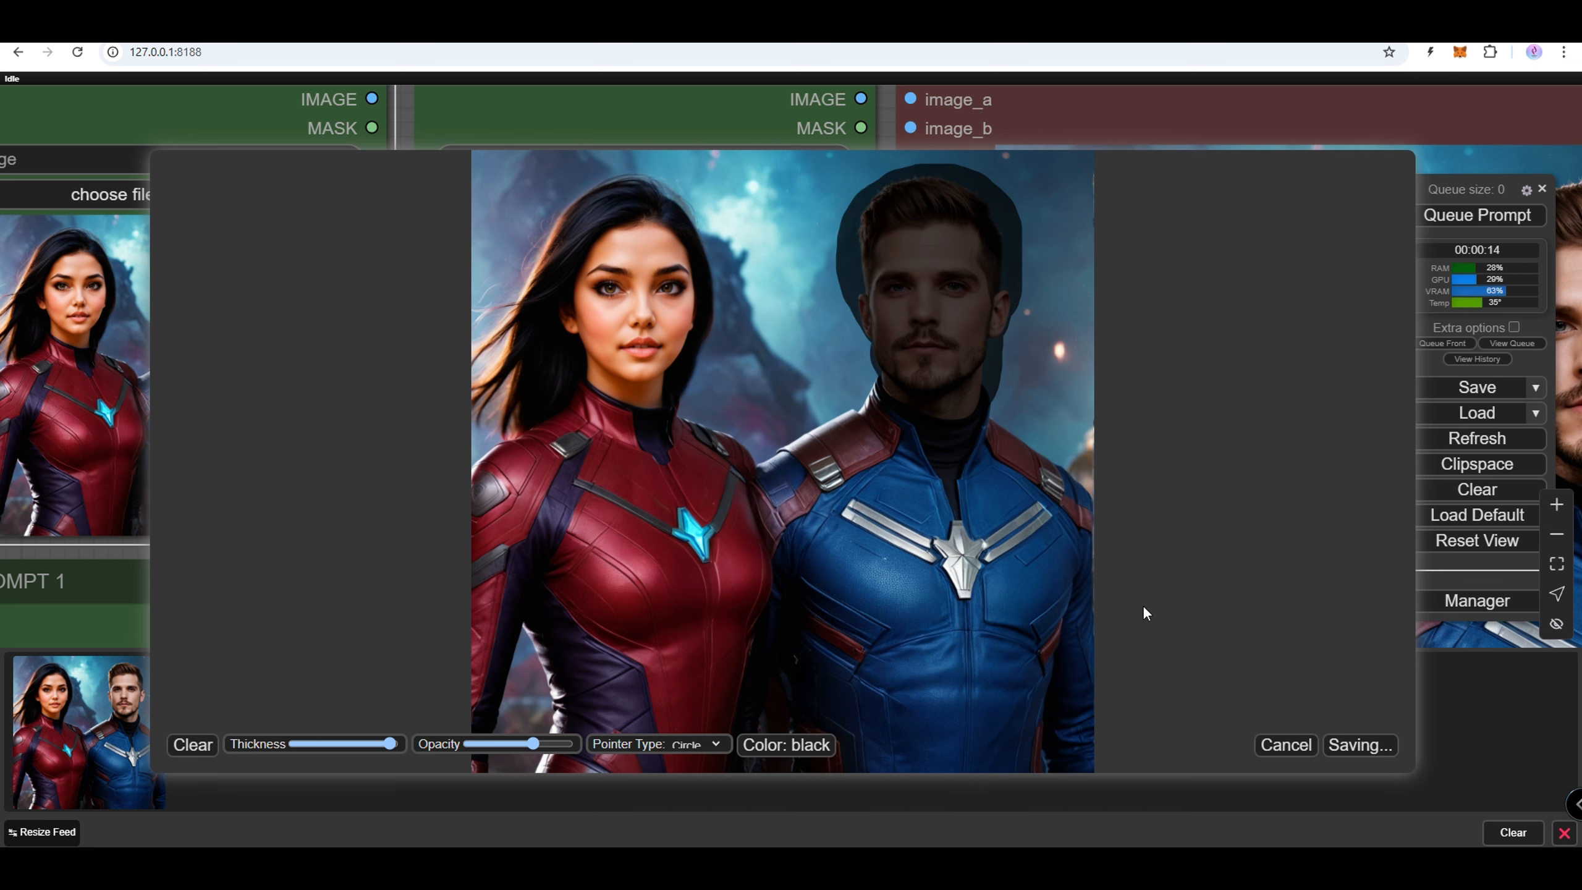
- Edit the PROMPT 1 text to read "man portrait pro photo", removing the black hair wording
{"action": "scroll", "coordinate": [548, 481], "scroll_direction": "down", "scroll_amount": 4}
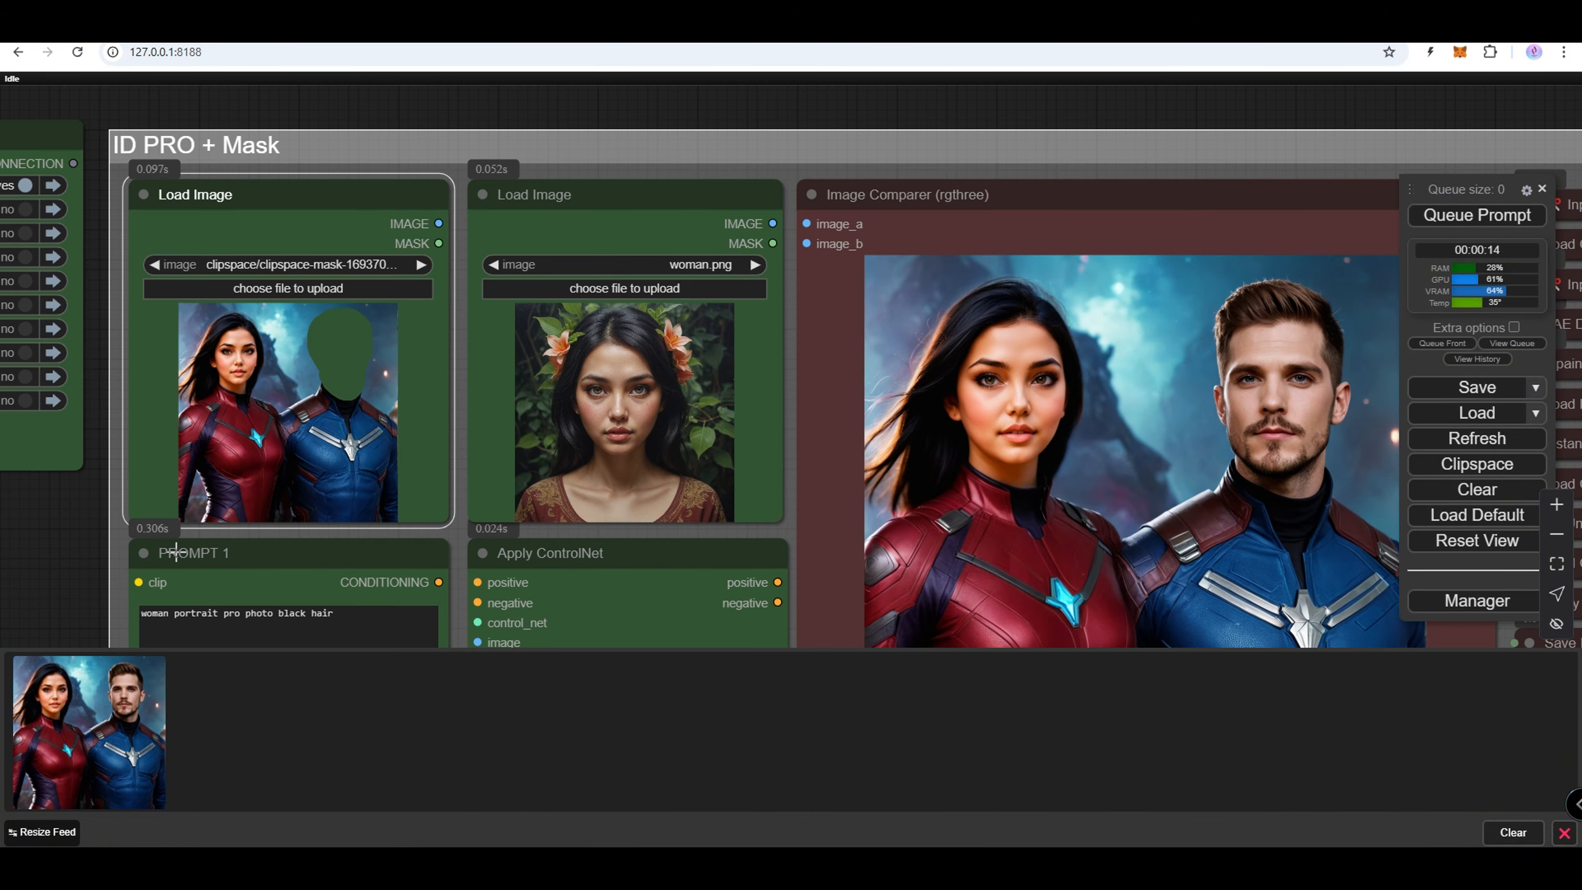
{"action": "left_click_drag", "start_coordinate": [99, 575], "coordinate": [141, 352]}
{"action": "scroll", "coordinate": [239, 378], "scroll_direction": "up", "scroll_amount": 8}
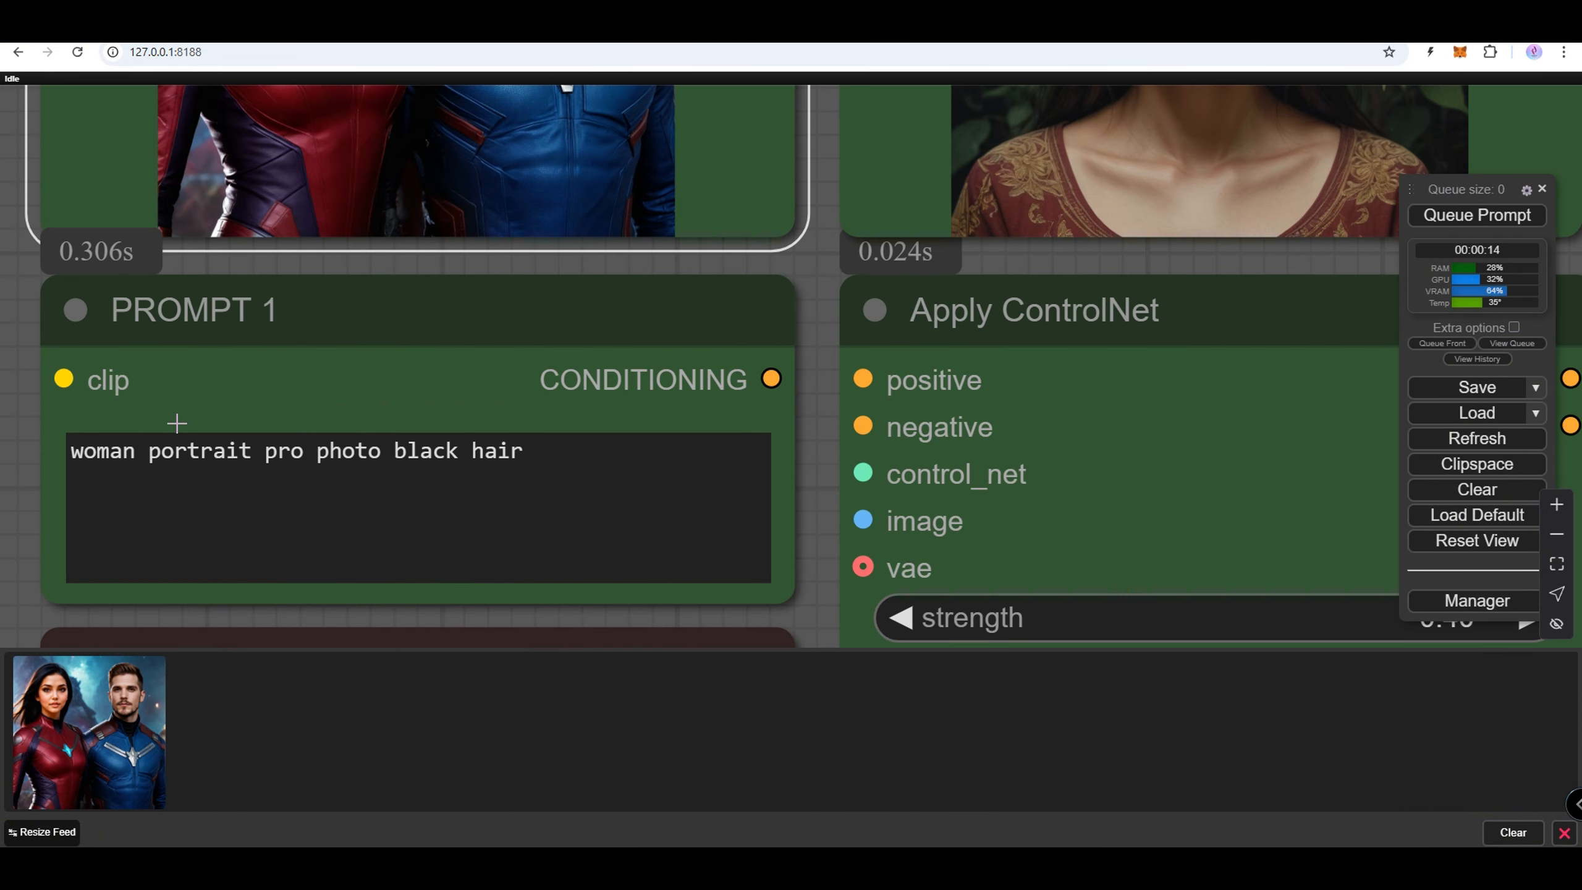
{"action": "left_click", "coordinate": [97, 451]}
{"action": "key", "text": "BackSpace"}
{"action": "key", "text": "BackSpace"}
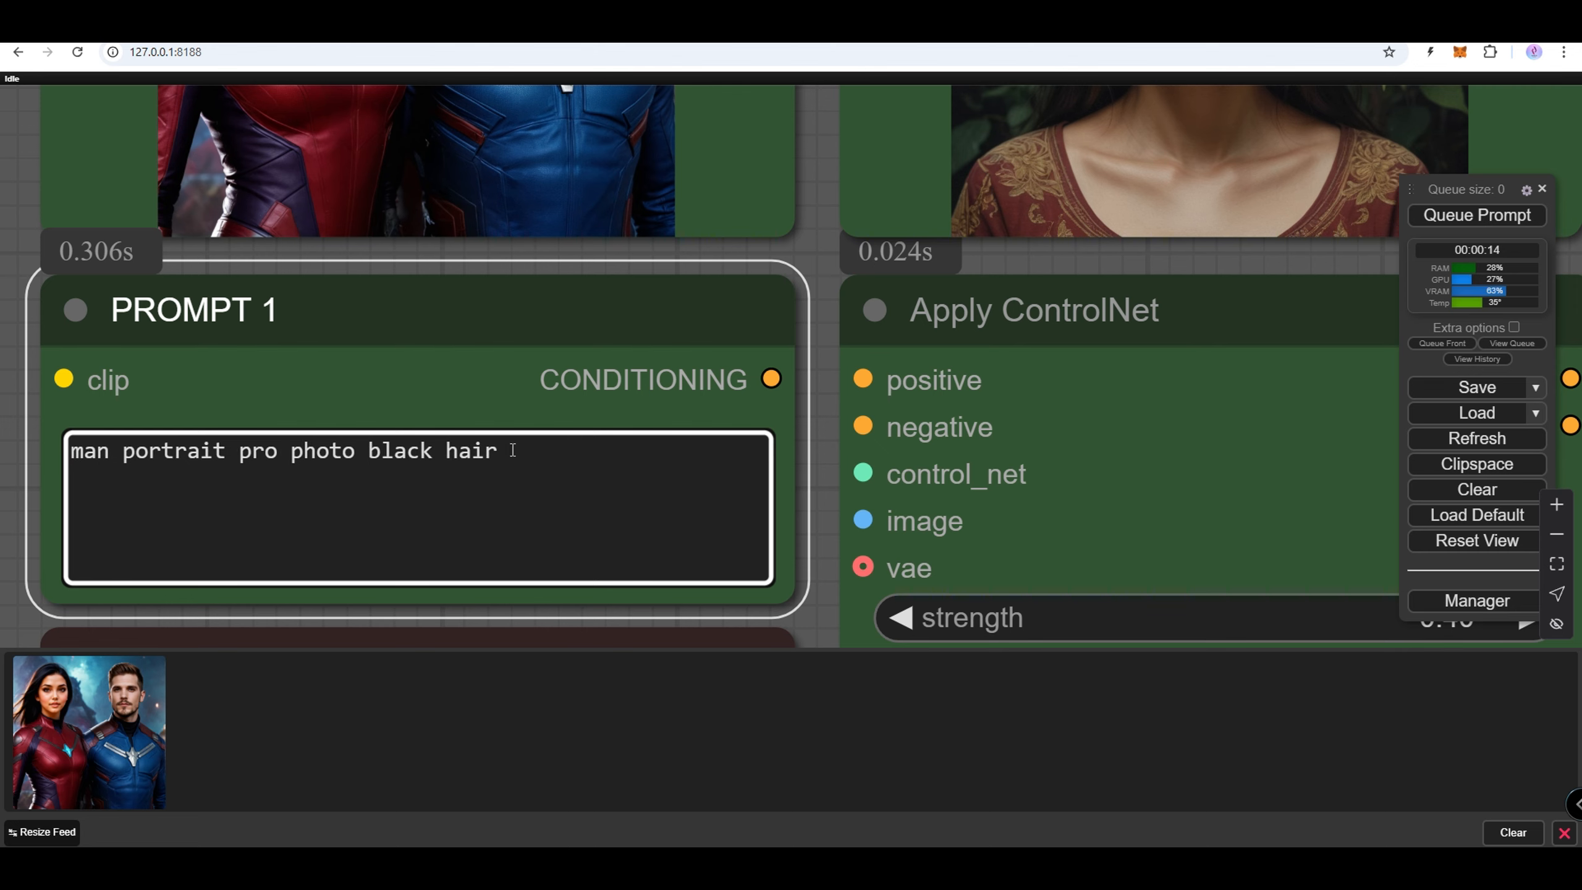
{"action": "left_click_drag", "start_coordinate": [512, 450], "coordinate": [391, 447]}
{"action": "key", "text": "BackSpace"}
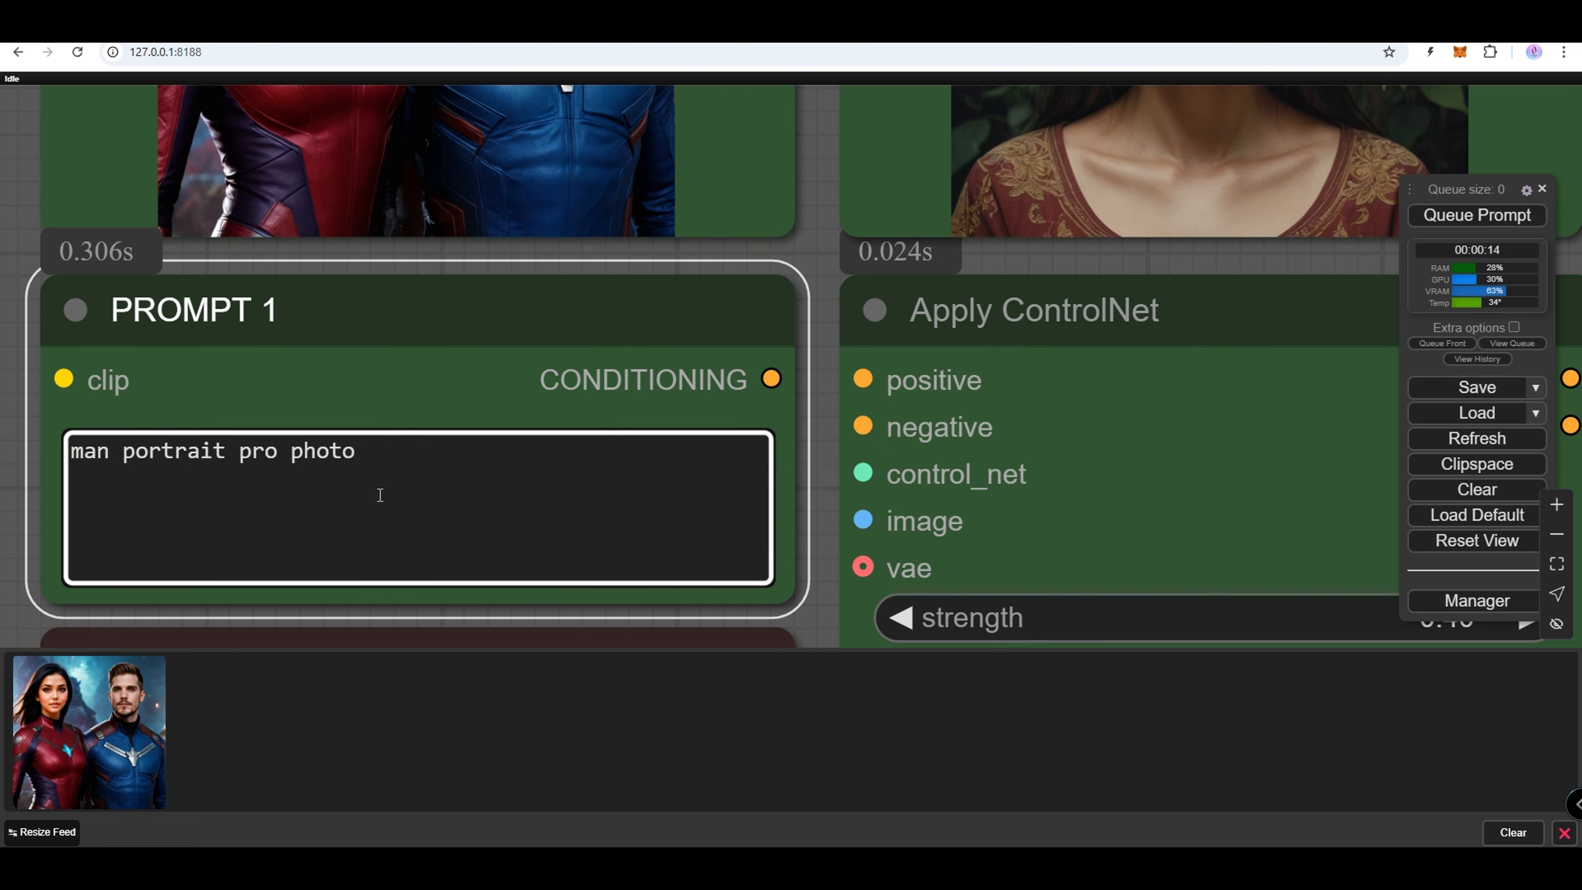
- Set the reference picture in the second Load Image node to man.png
{"action": "scroll", "coordinate": [511, 395], "scroll_direction": "down", "scroll_amount": 10}
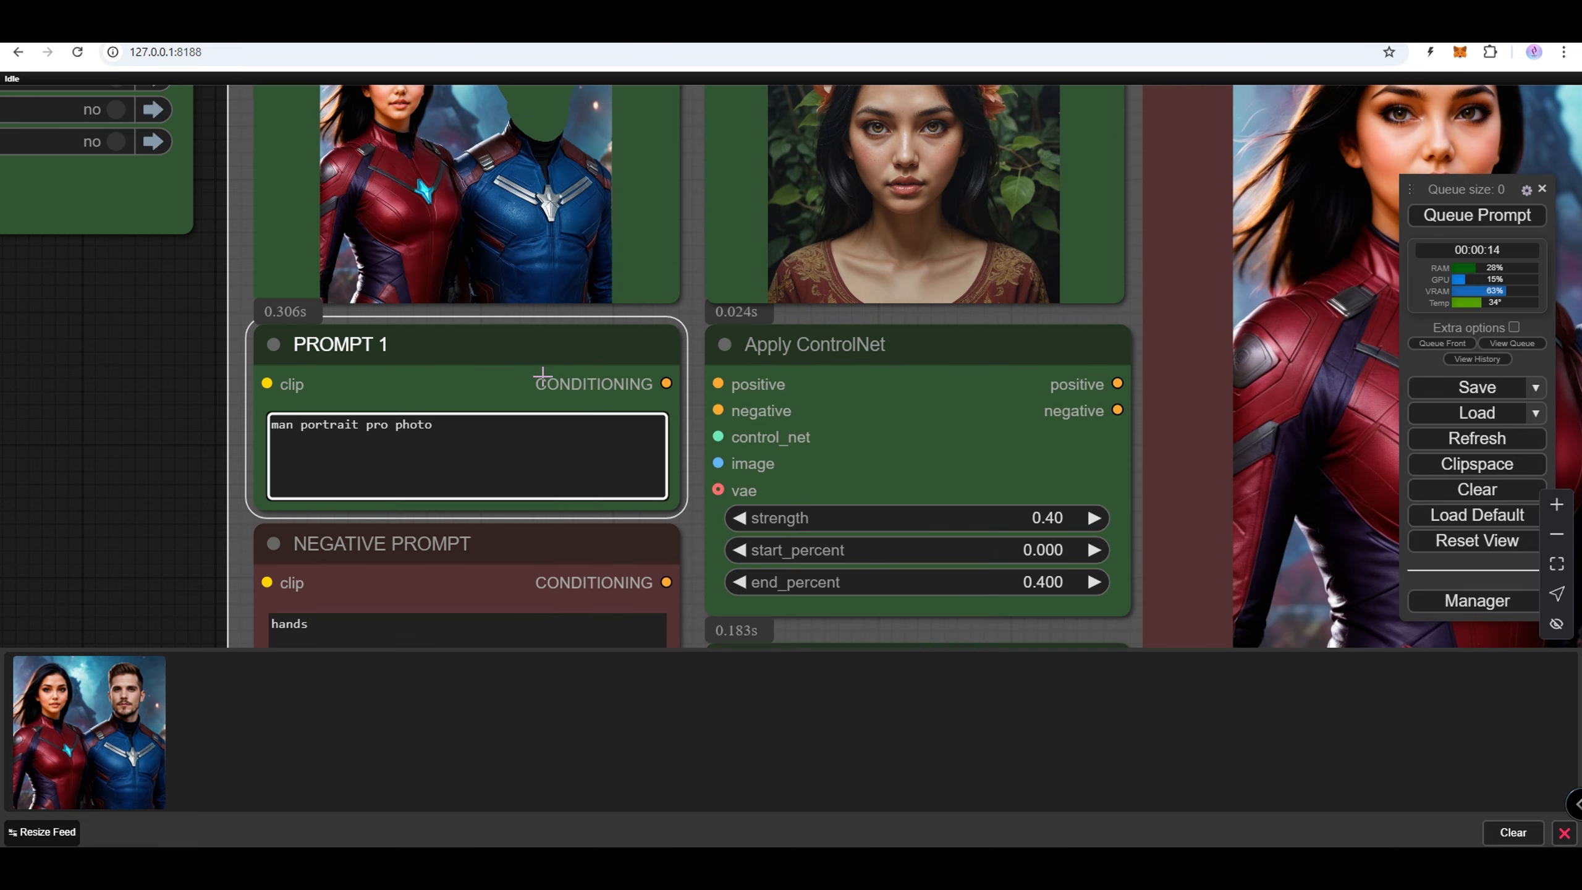
{"action": "scroll", "coordinate": [834, 150], "scroll_direction": "up", "scroll_amount": 5}
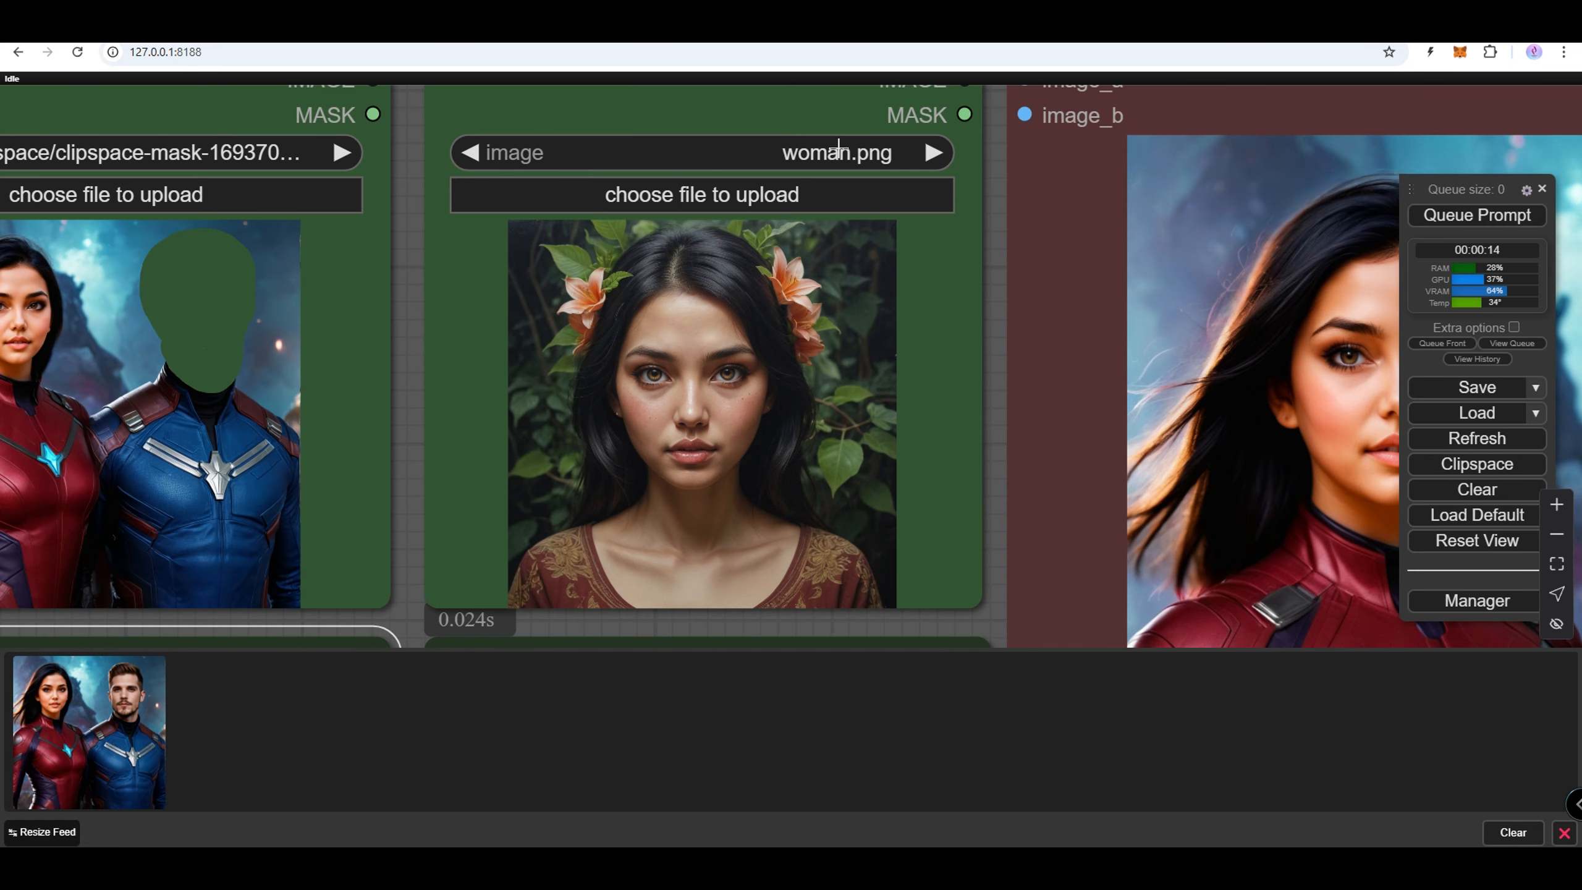
{"action": "left_click", "coordinate": [838, 149]}
{"action": "type", "text": "man"}
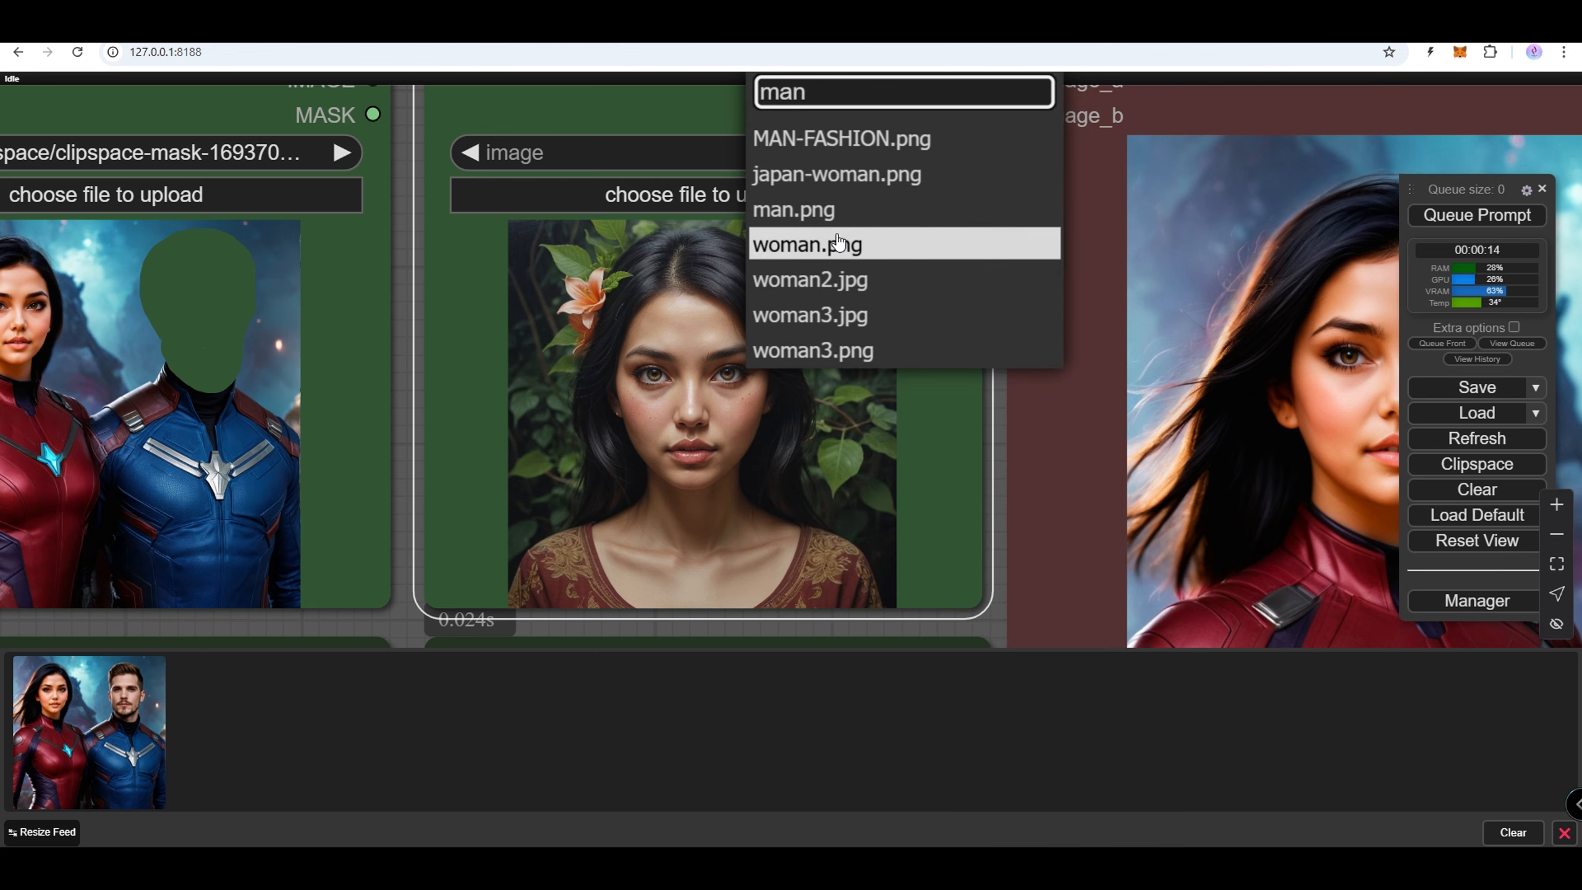
{"action": "left_click", "coordinate": [787, 205]}
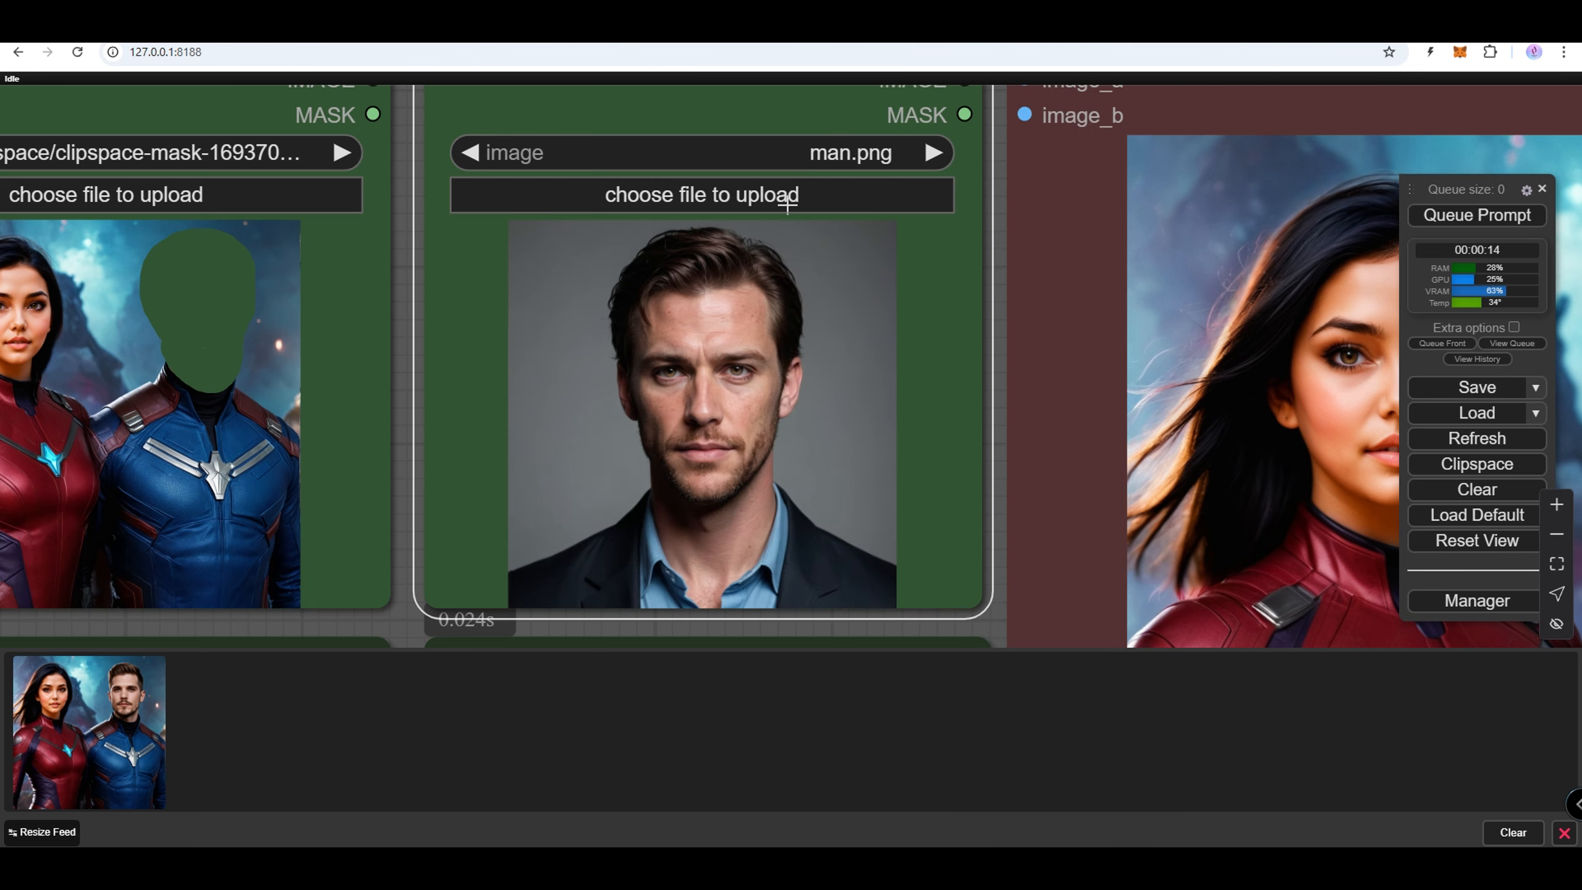
- Queue the prompt, open the newest generated image at full size and examine both faces up close
{"action": "scroll", "coordinate": [738, 367], "scroll_direction": "down", "scroll_amount": 10}
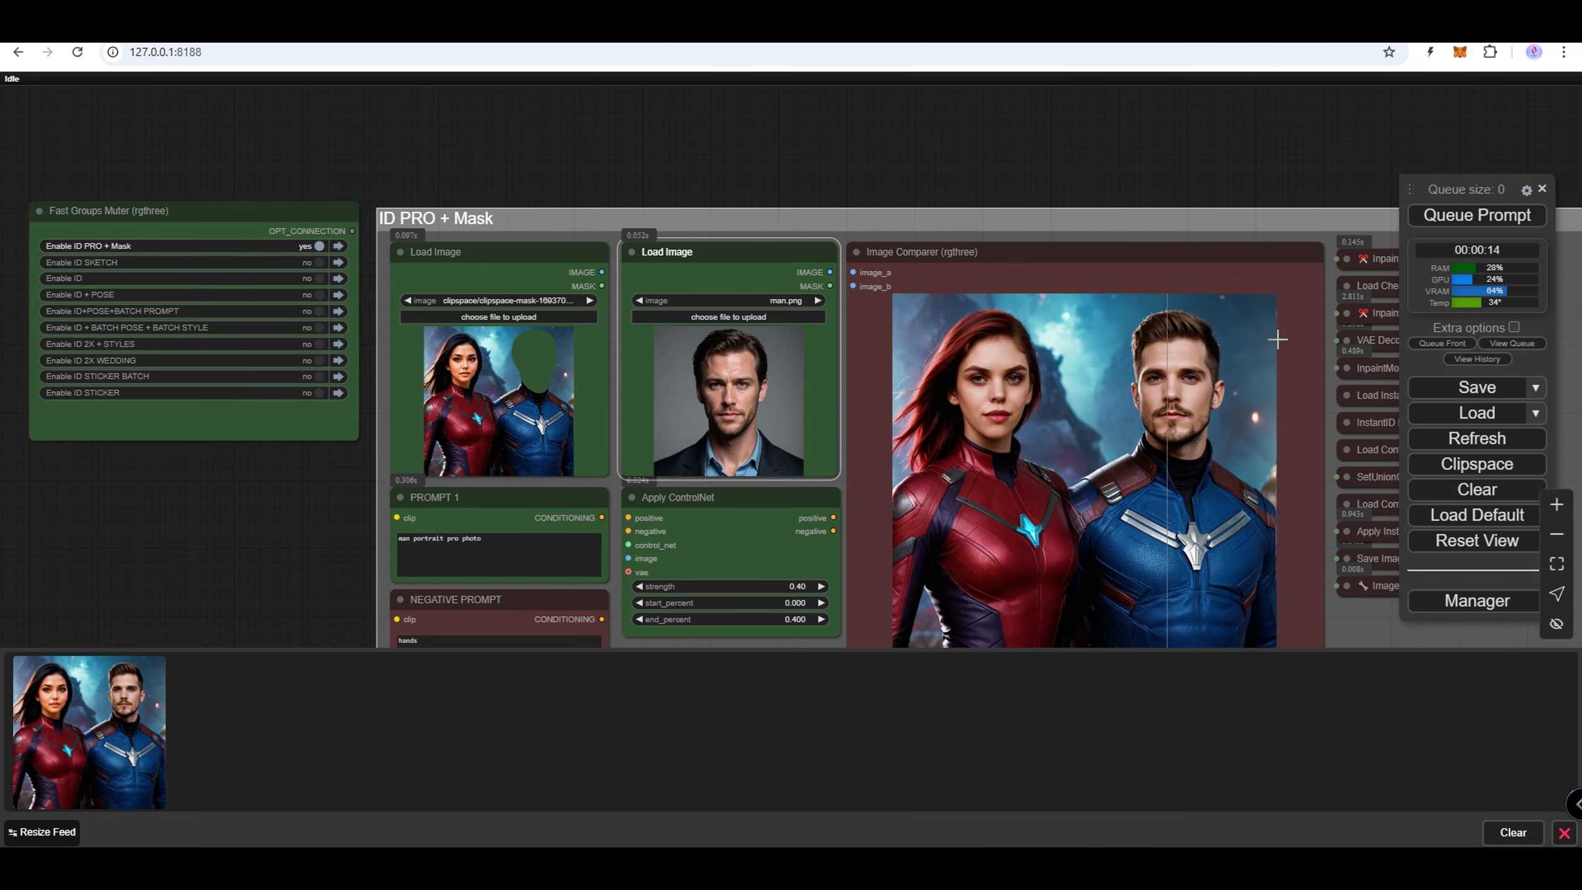
{"action": "left_click", "coordinate": [1447, 216]}
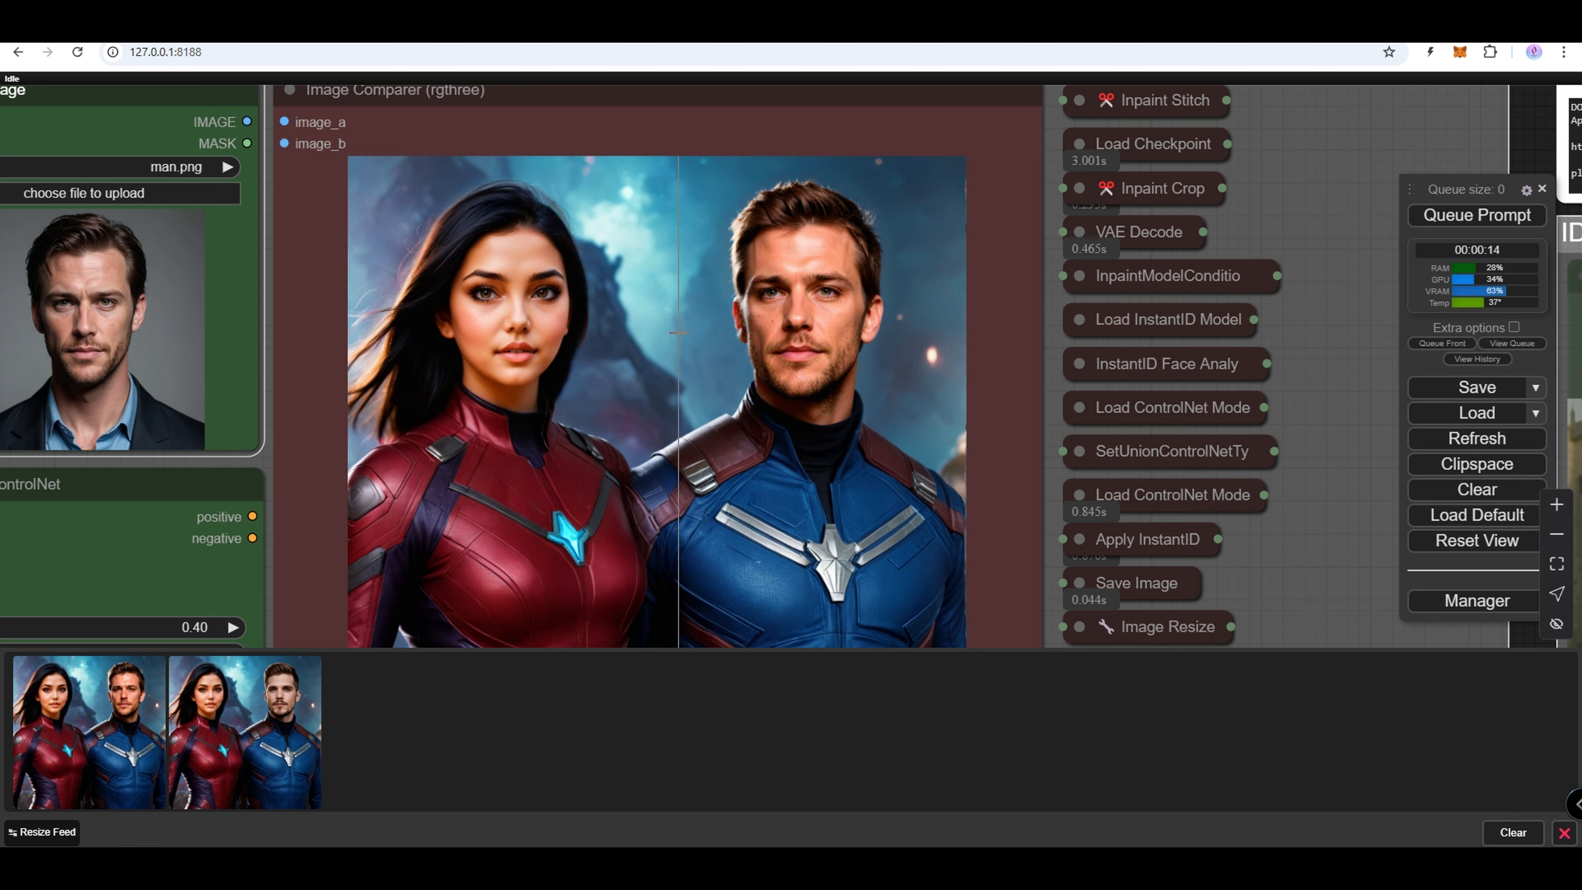
{"action": "left_click", "coordinate": [165, 701]}
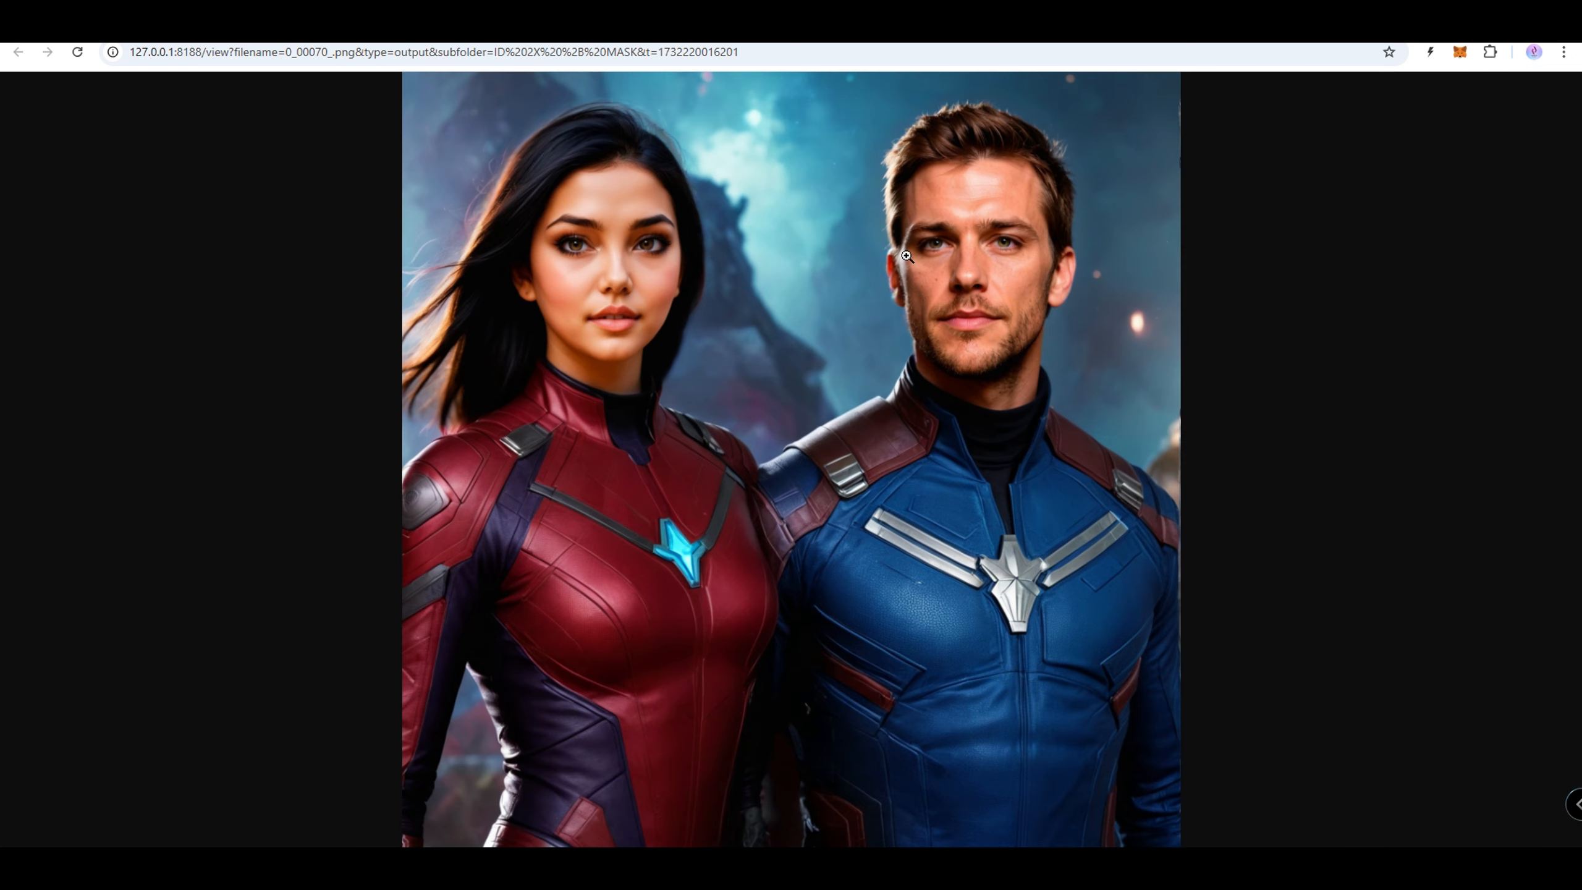
{"action": "left_click", "coordinate": [901, 230]}
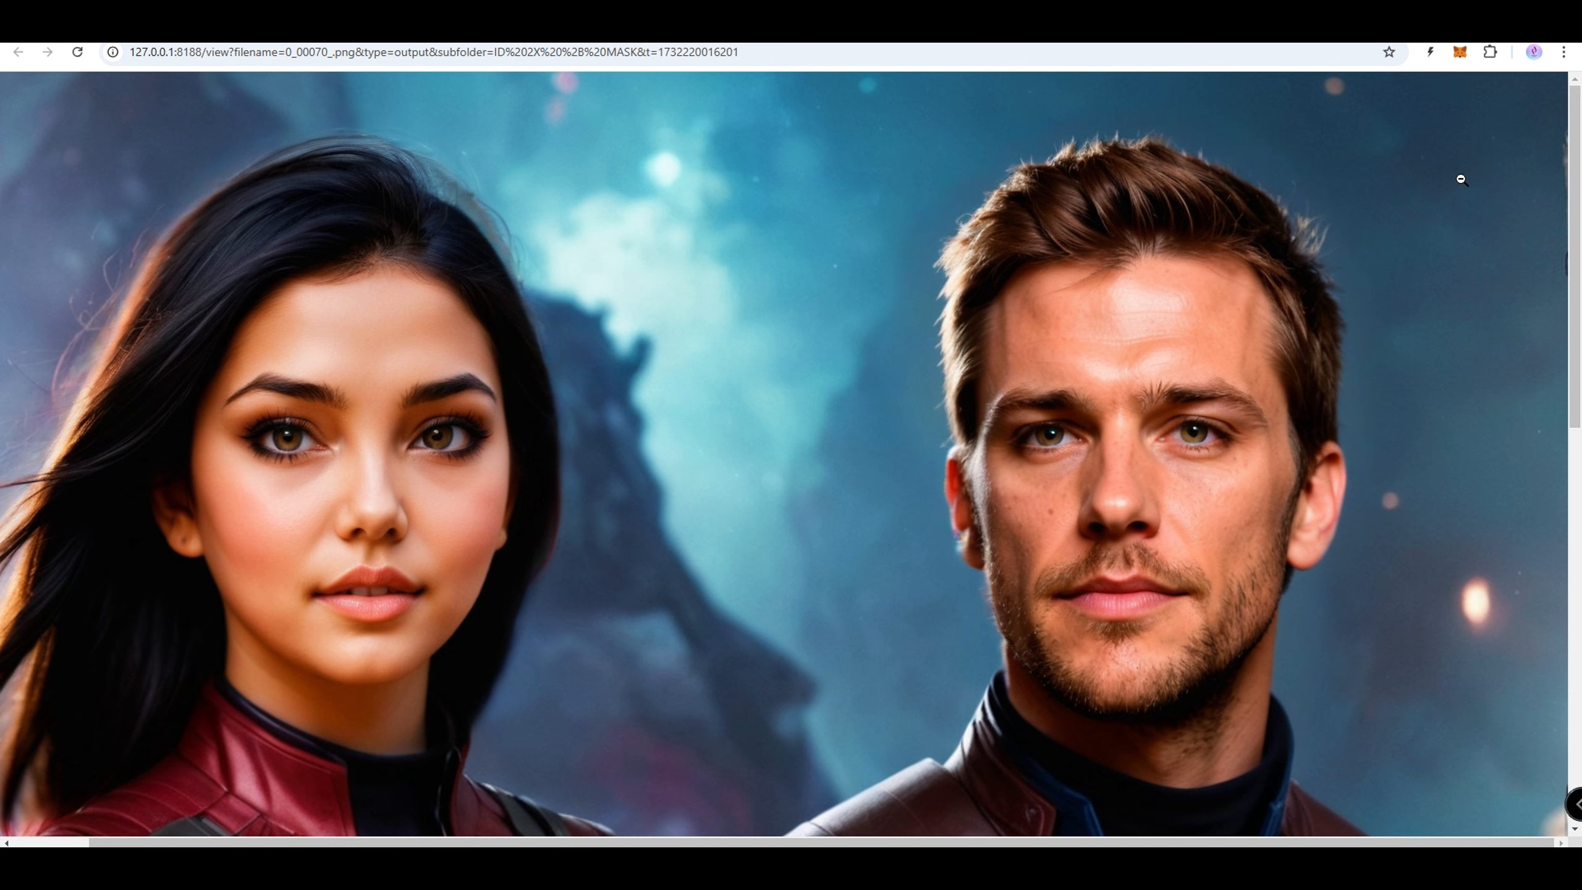
{"action": "mouse_move", "coordinate": [1575, 131]}
{"action": "left_mouse_down"}
{"action": "mouse_move", "coordinate": [1578, 561]}
{"action": "mouse_move", "coordinate": [1577, 231]}
{"action": "mouse_move", "coordinate": [1555, 131]}
{"action": "left_mouse_up"}
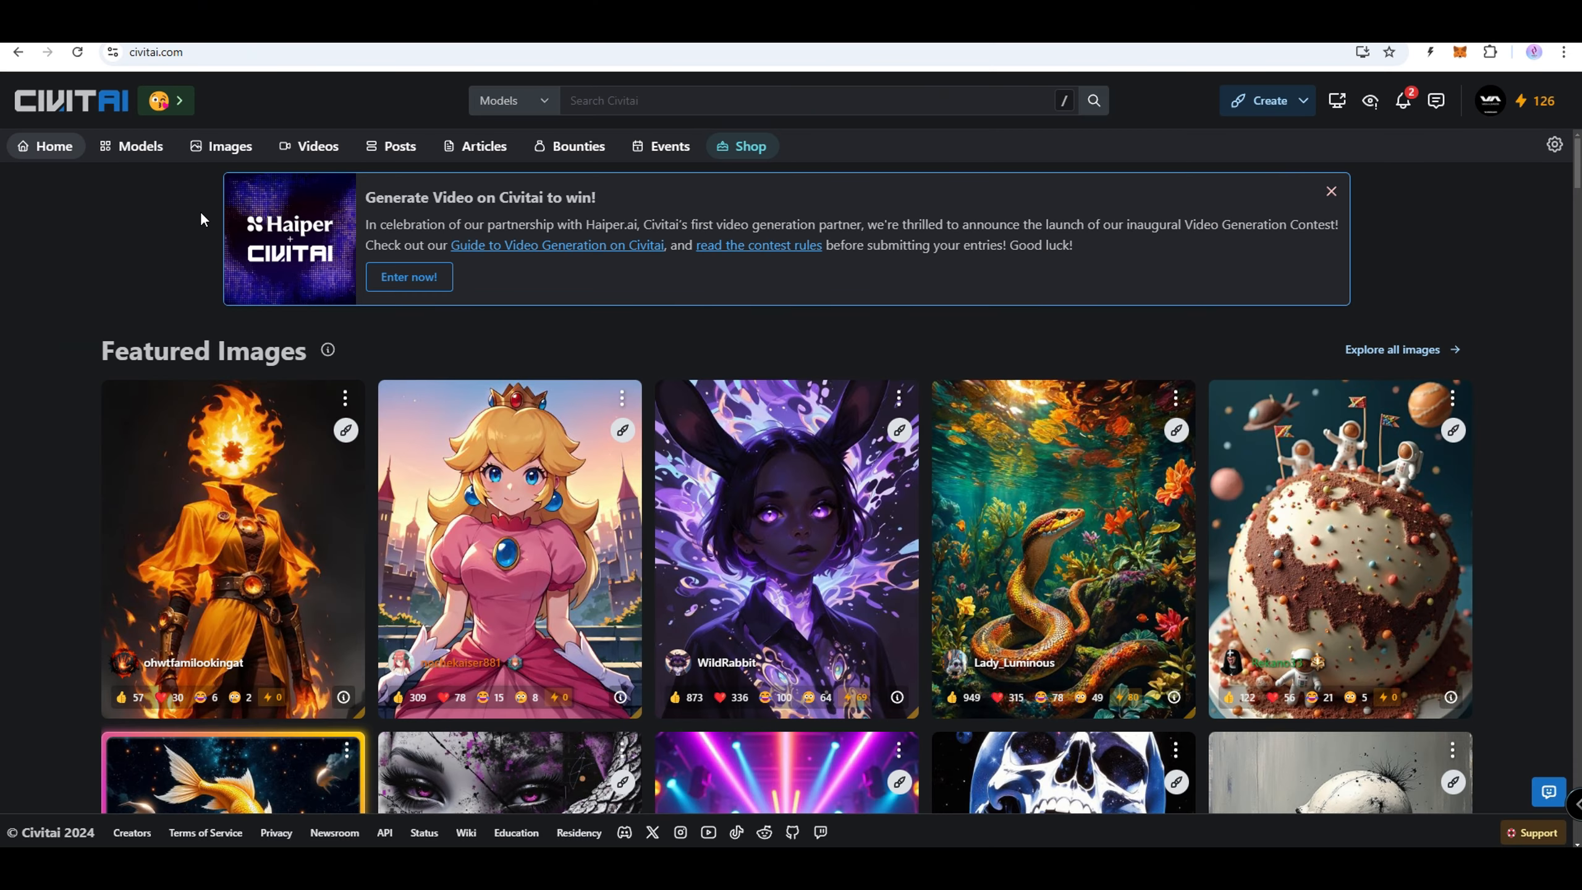
- Switch to Civitai and search its models for "FLUX"
{"action": "left_click", "coordinate": [653, 101]}
{"action": "type", "text": "F"}
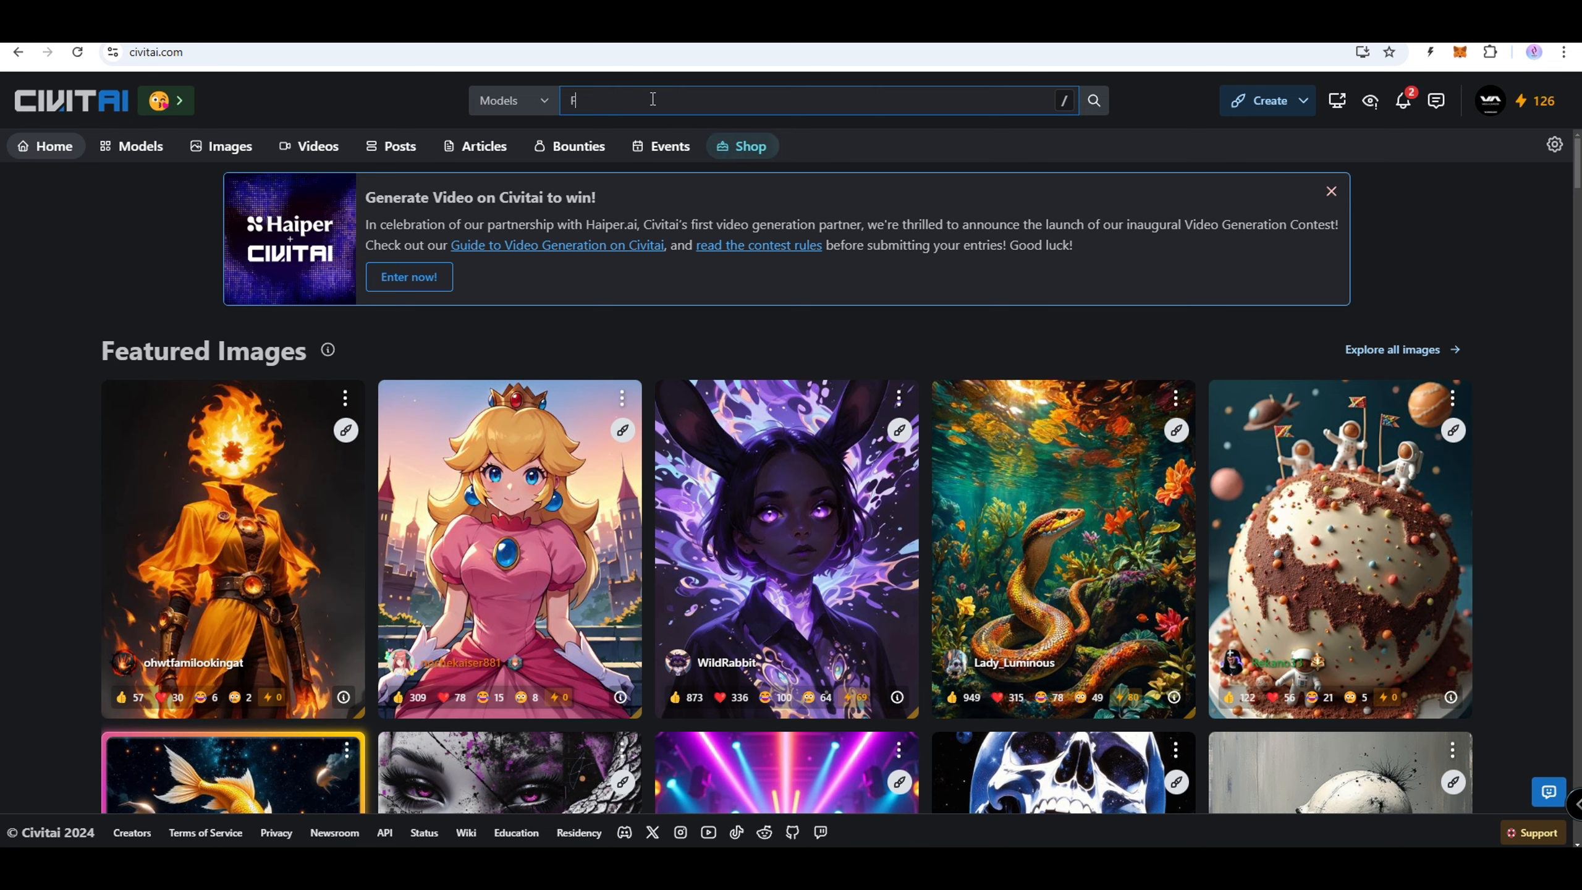
{"action": "type", "text": "LUX"}
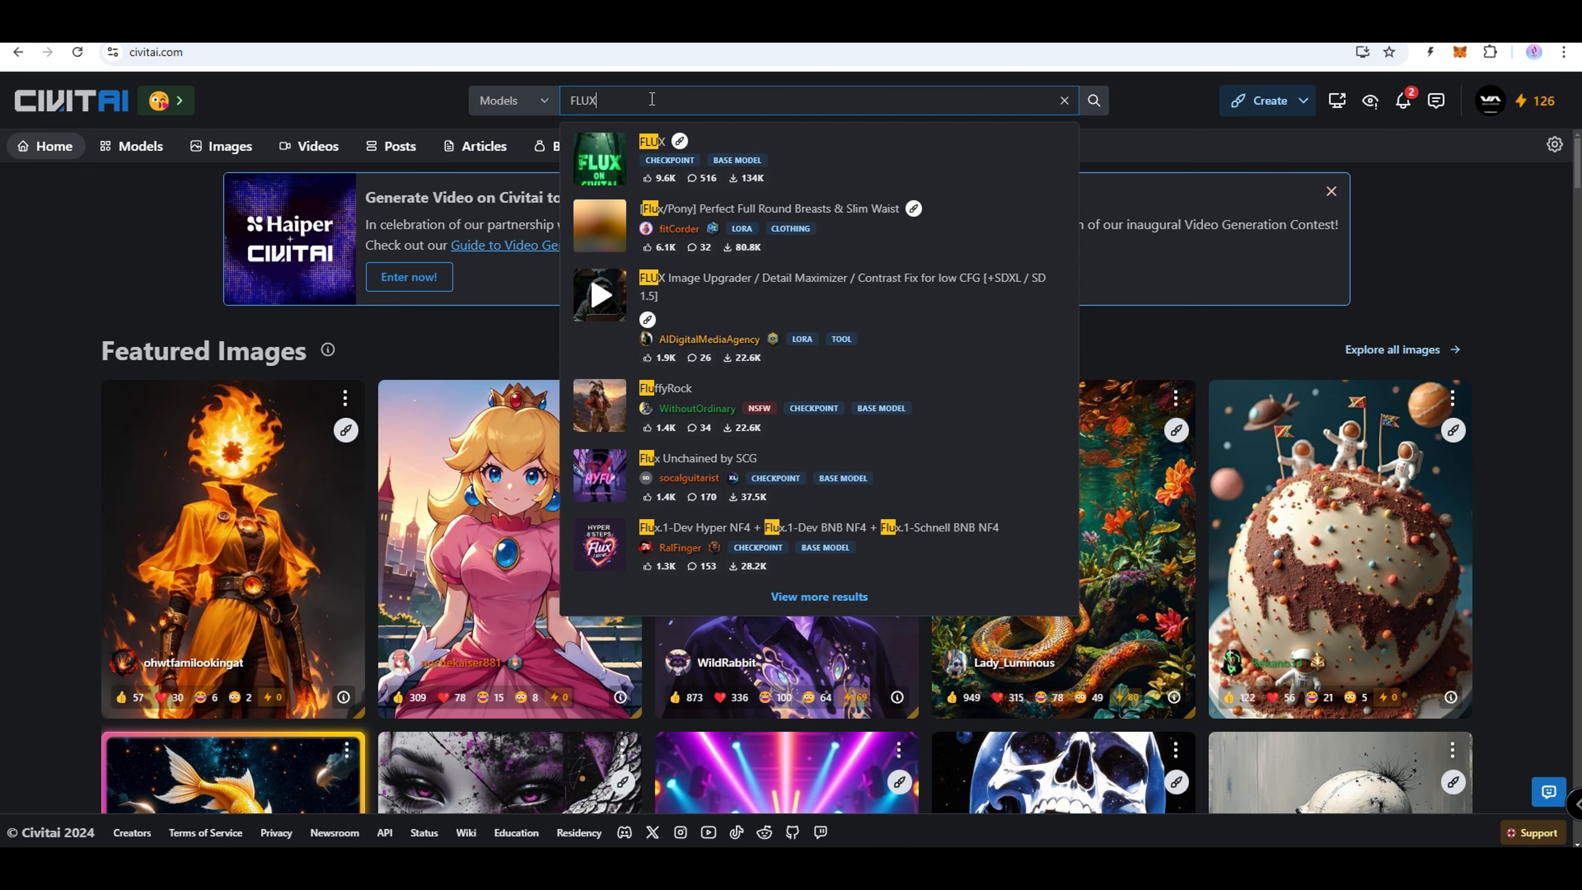
{"action": "key", "text": "Return"}
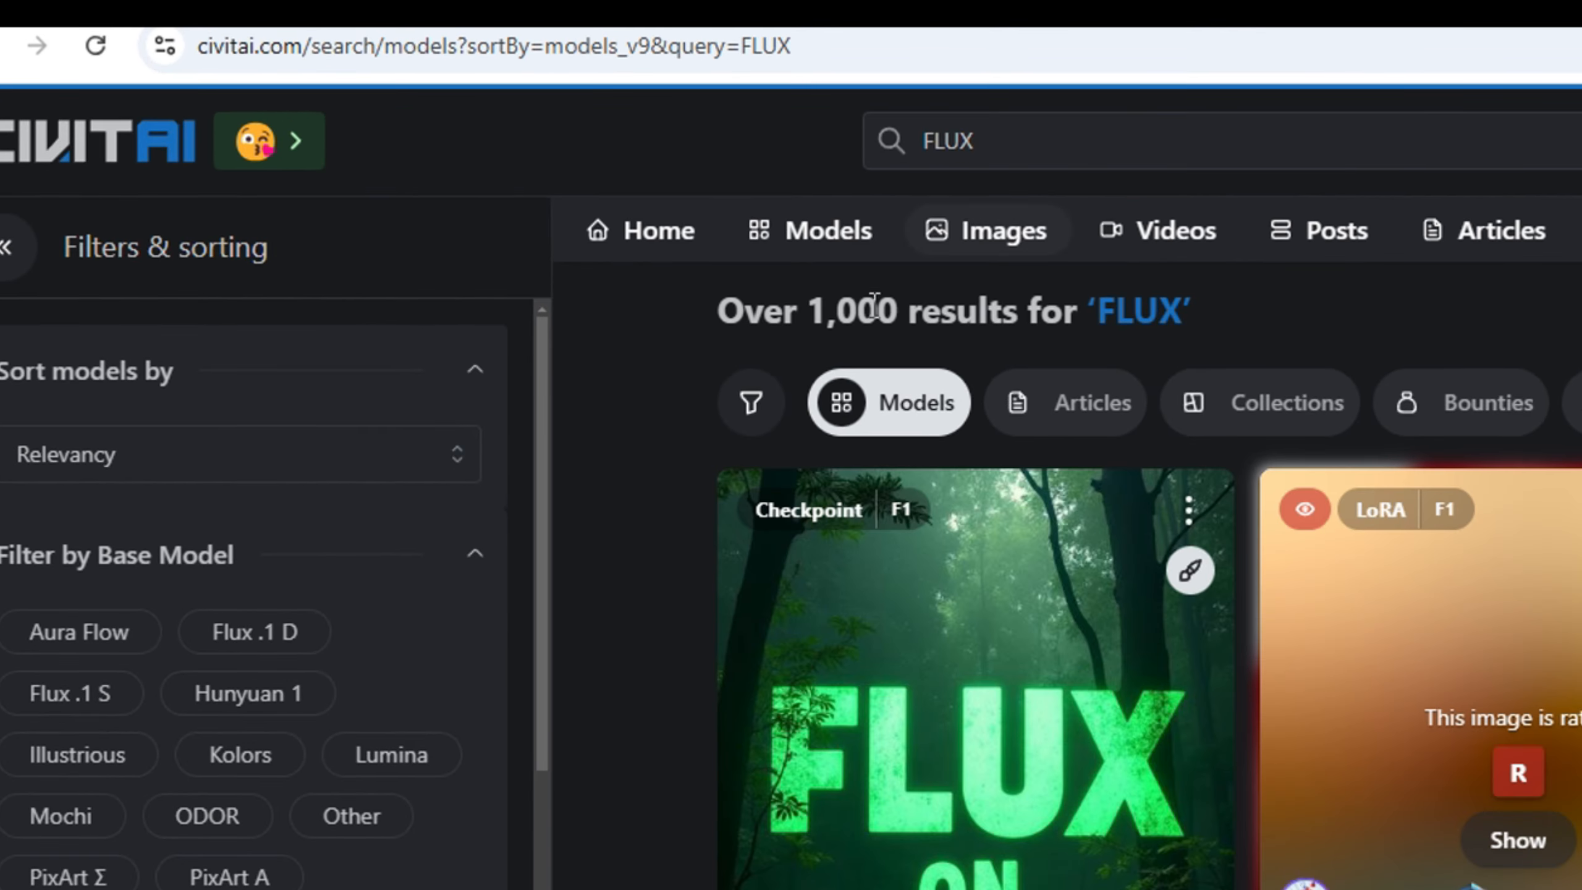
- Filter the model results by base model Flux .1 D and model type Checkpoint, and browse the matching checkpoints
{"action": "left_click", "coordinate": [254, 642]}
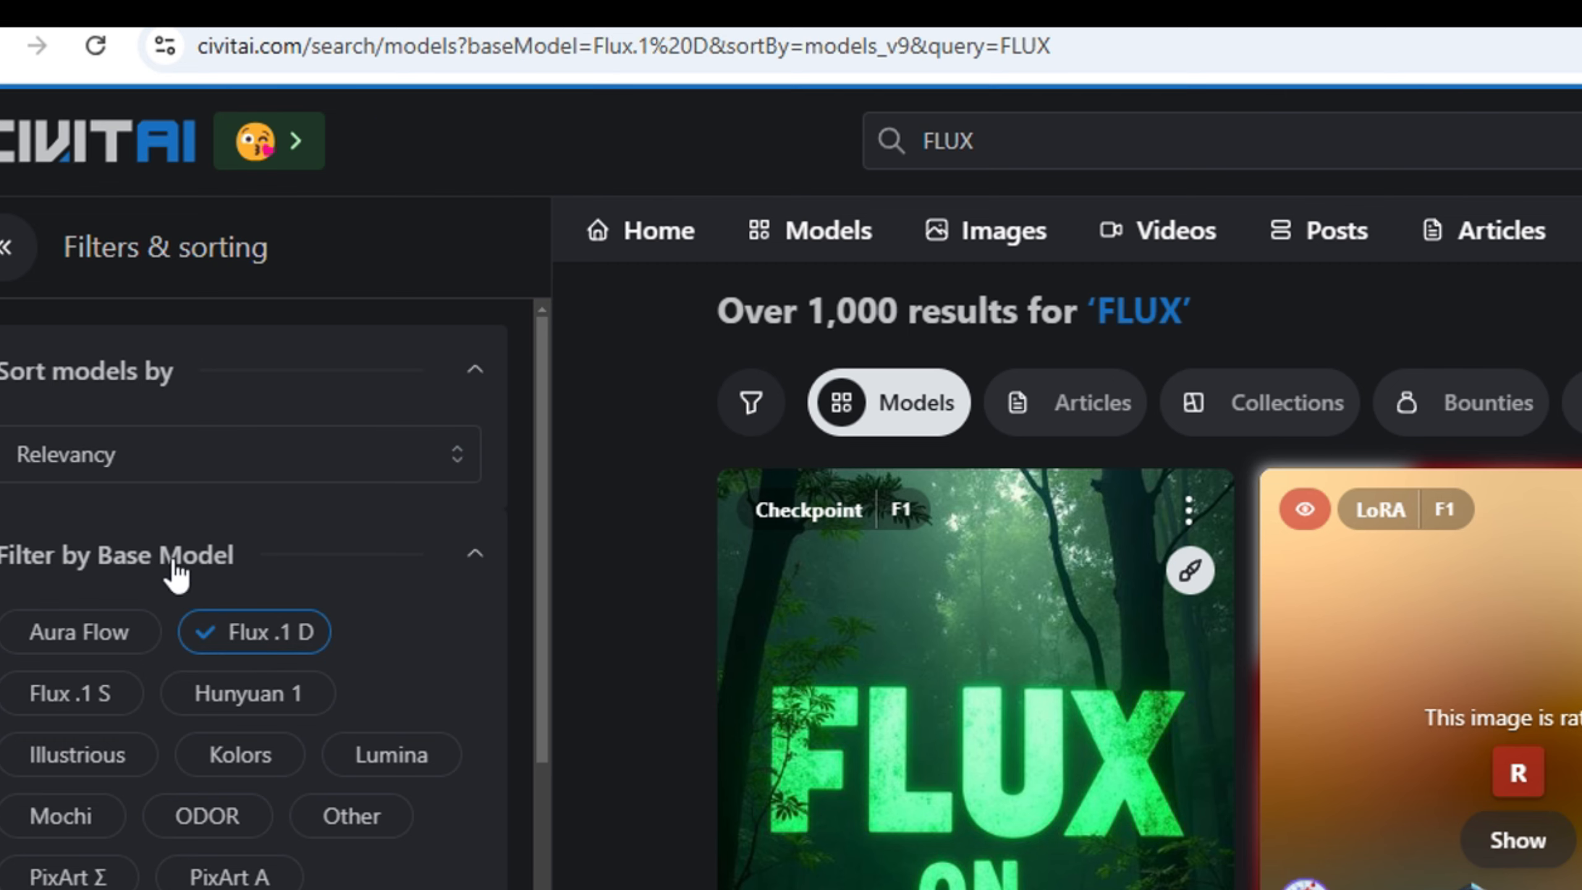
{"action": "scroll", "coordinate": [542, 539], "scroll_direction": "down", "scroll_amount": 1}
{"action": "scroll", "coordinate": [542, 538], "scroll_direction": "down", "scroll_amount": 10}
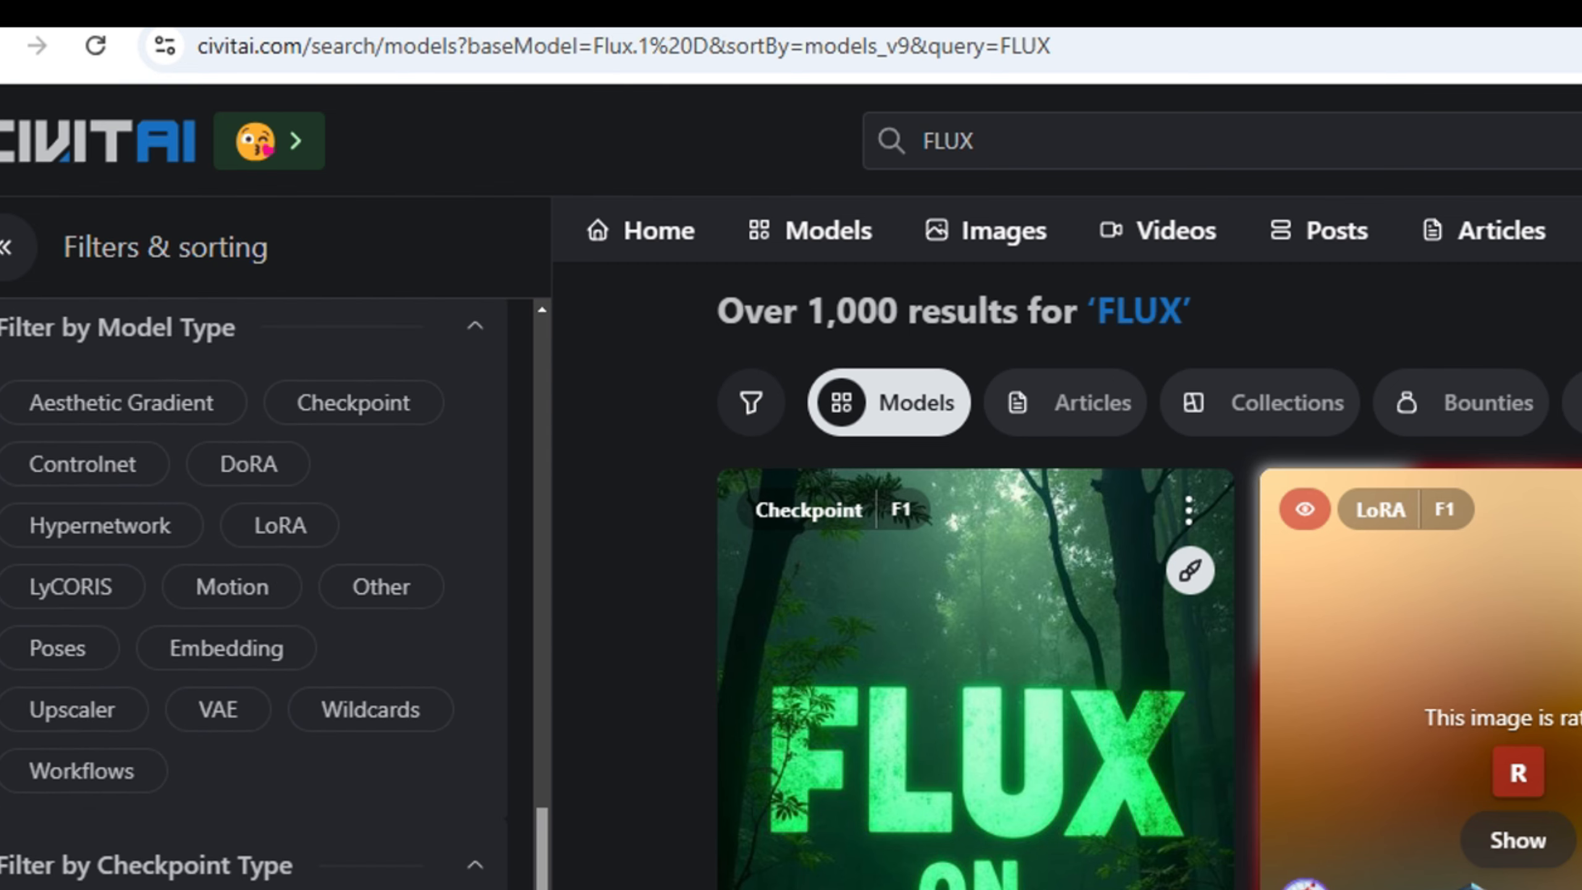
{"action": "scroll", "coordinate": [491, 695], "scroll_direction": "up", "scroll_amount": 1}
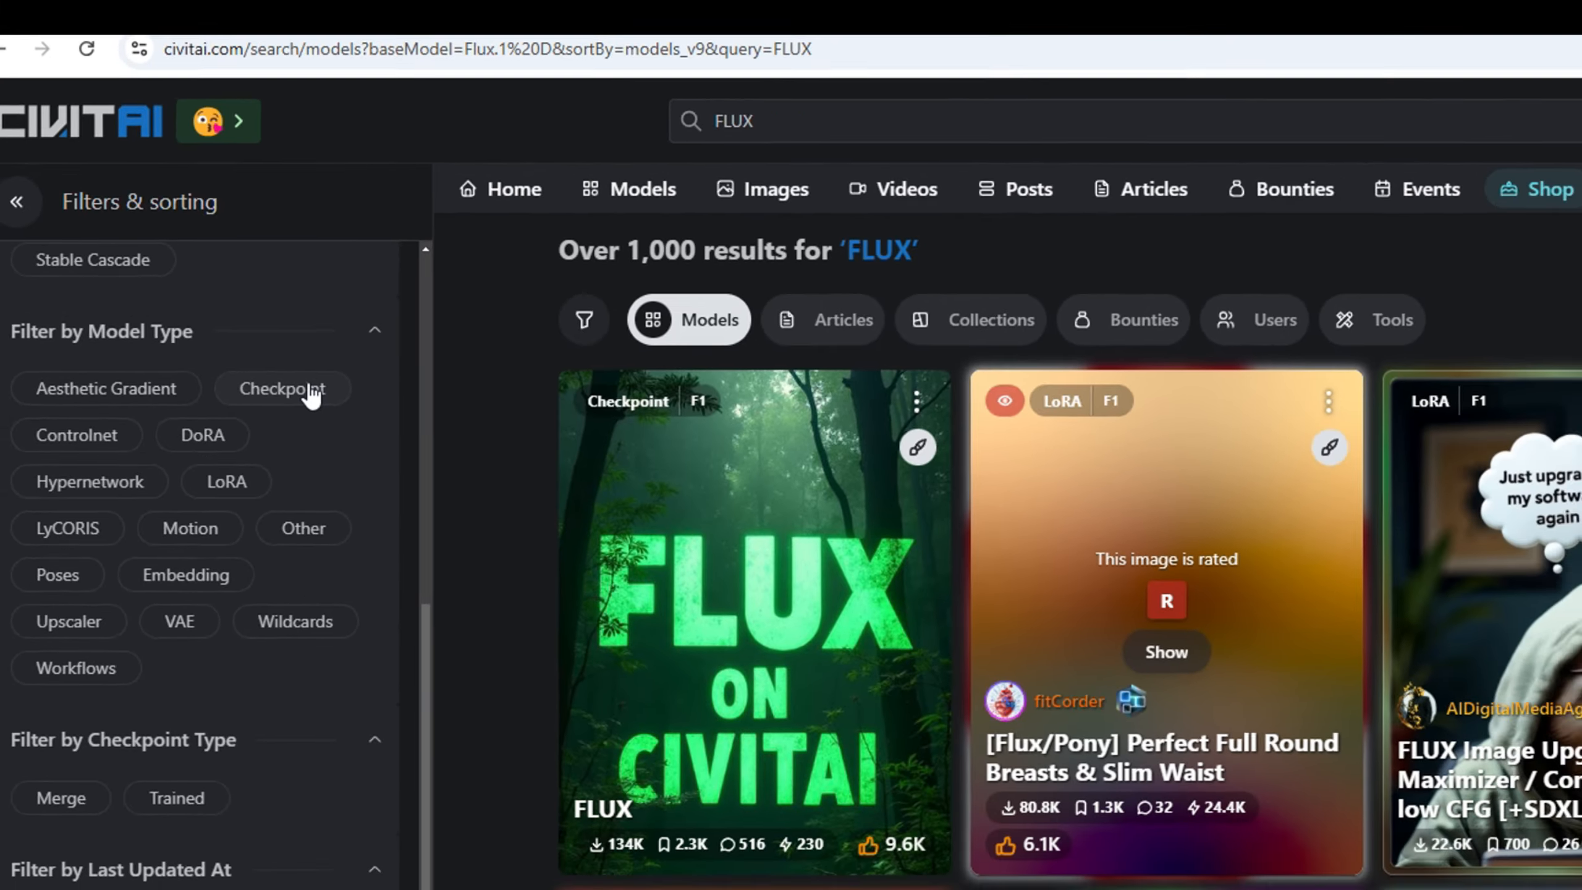
{"action": "left_click", "coordinate": [380, 495]}
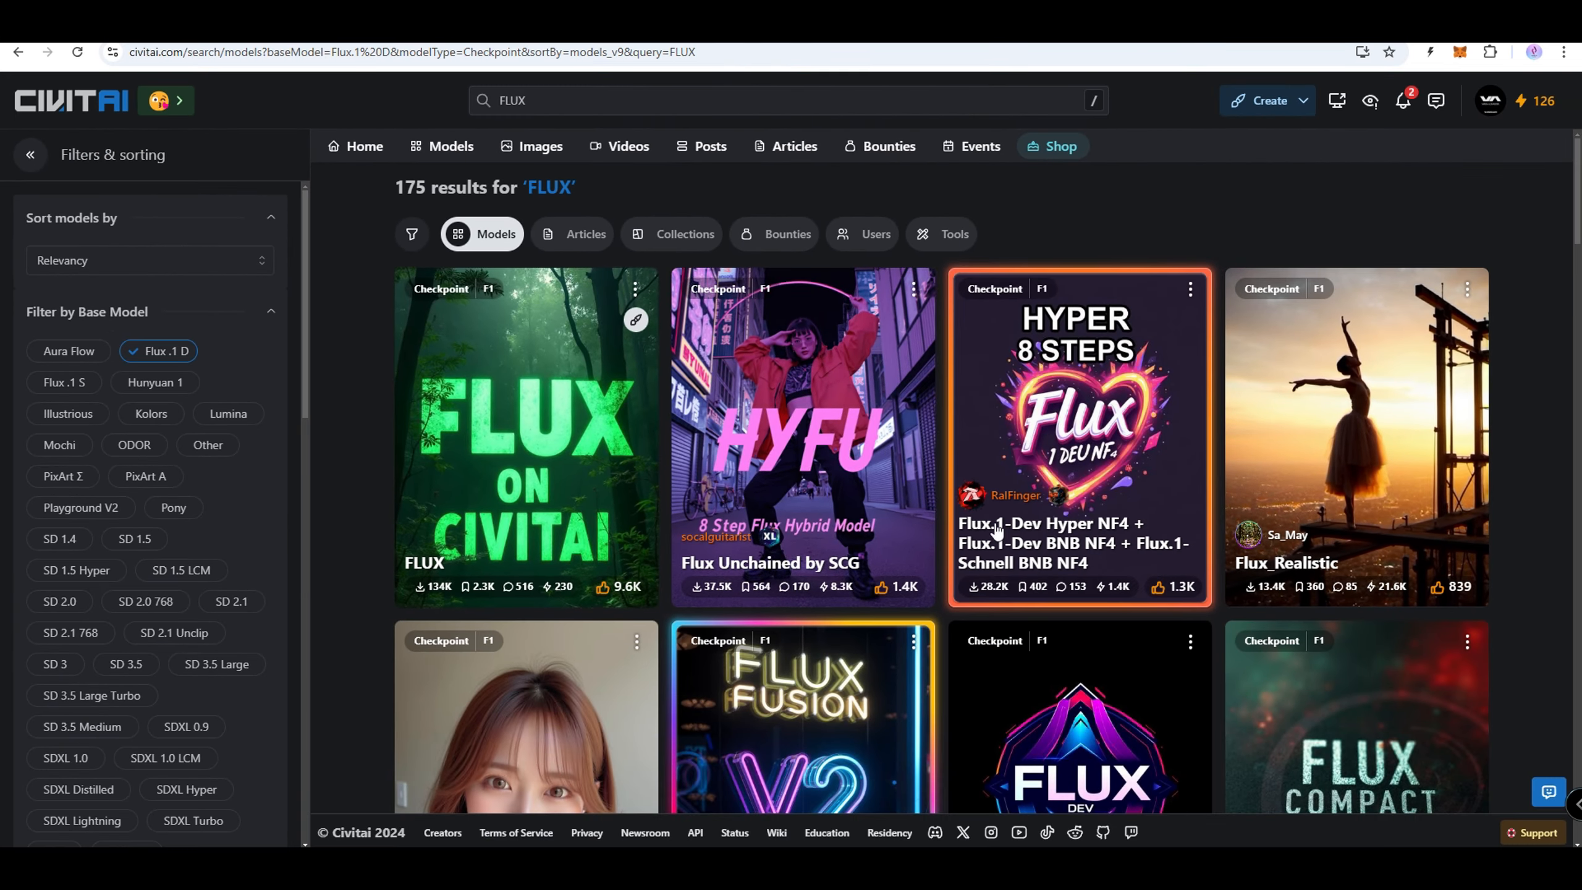
{"action": "scroll", "coordinate": [1076, 447], "scroll_direction": "down", "scroll_amount": 5}
{"action": "scroll", "coordinate": [1075, 447], "scroll_direction": "down", "scroll_amount": 15}
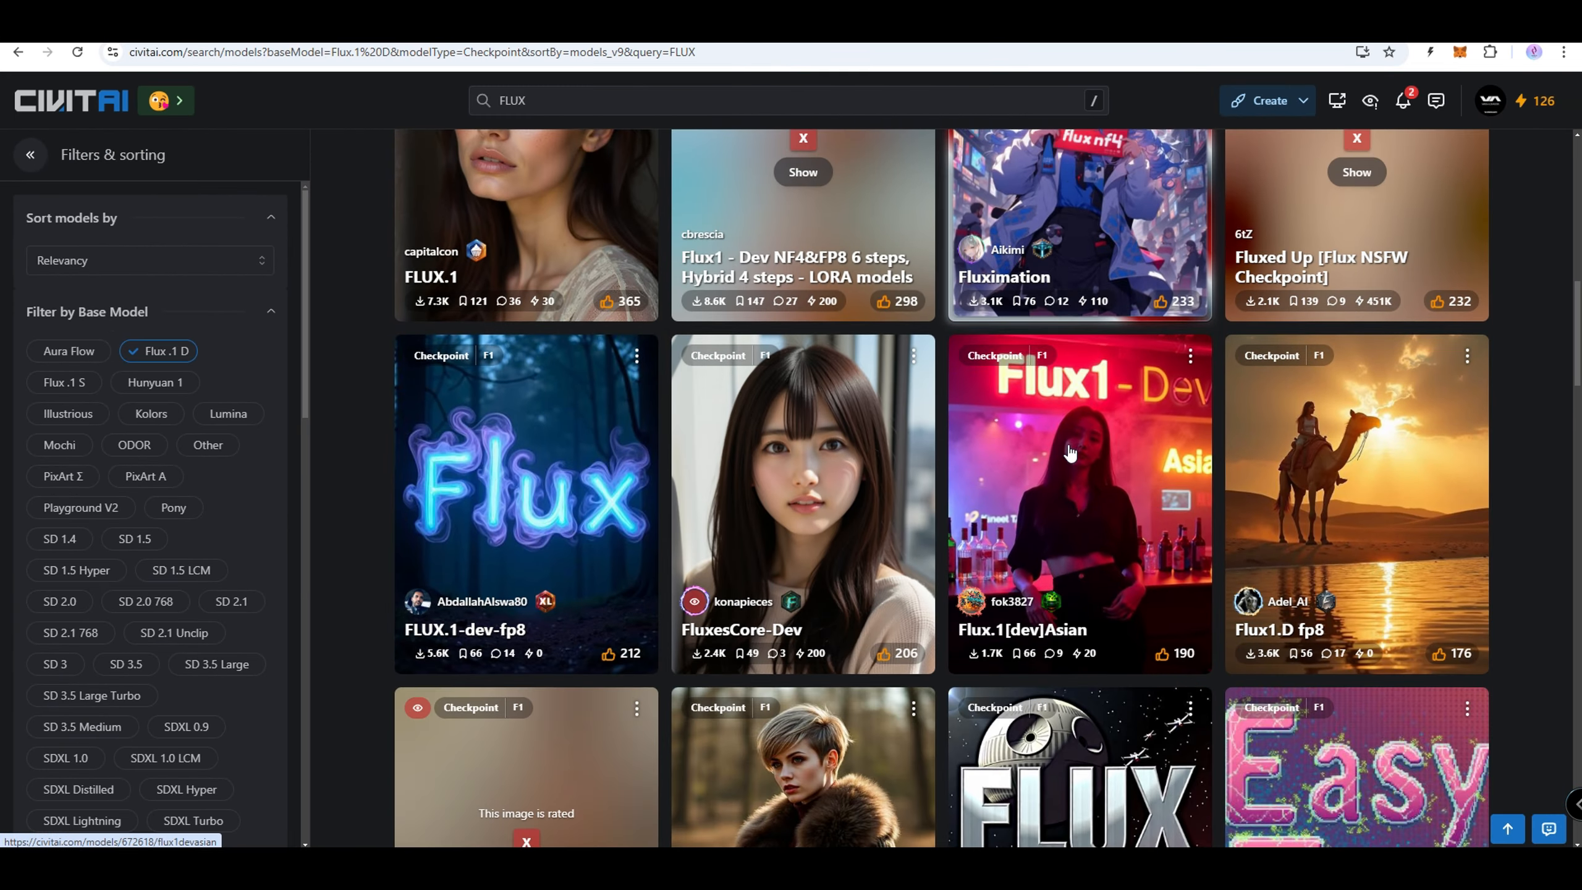
{"action": "scroll", "coordinate": [1072, 457], "scroll_direction": "down", "scroll_amount": 13}
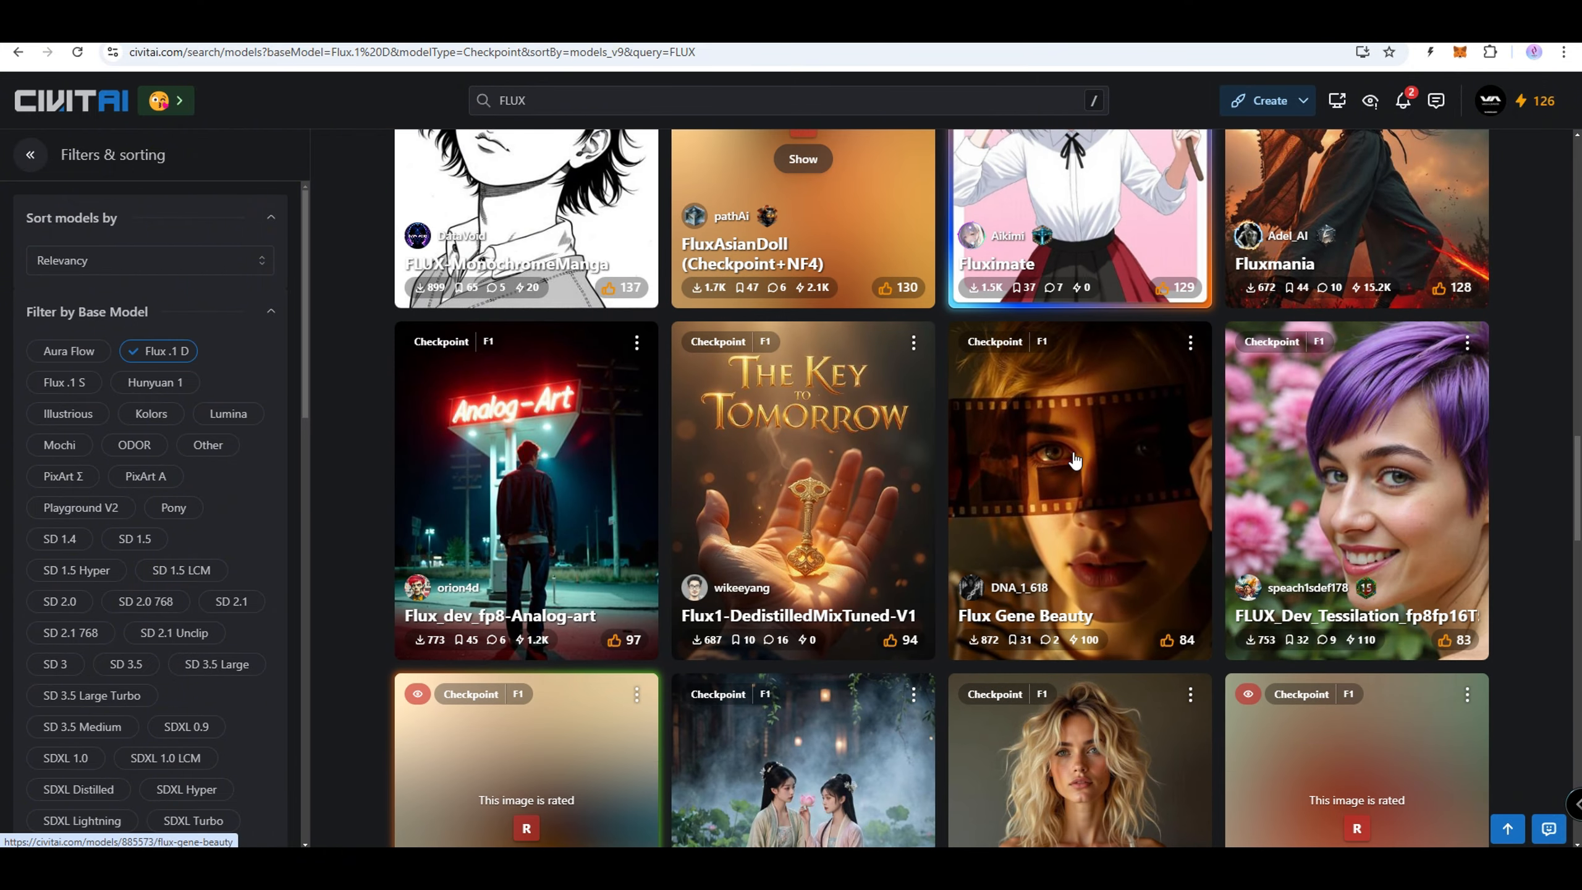
{"action": "scroll", "coordinate": [1073, 458], "scroll_direction": "down", "scroll_amount": 13}
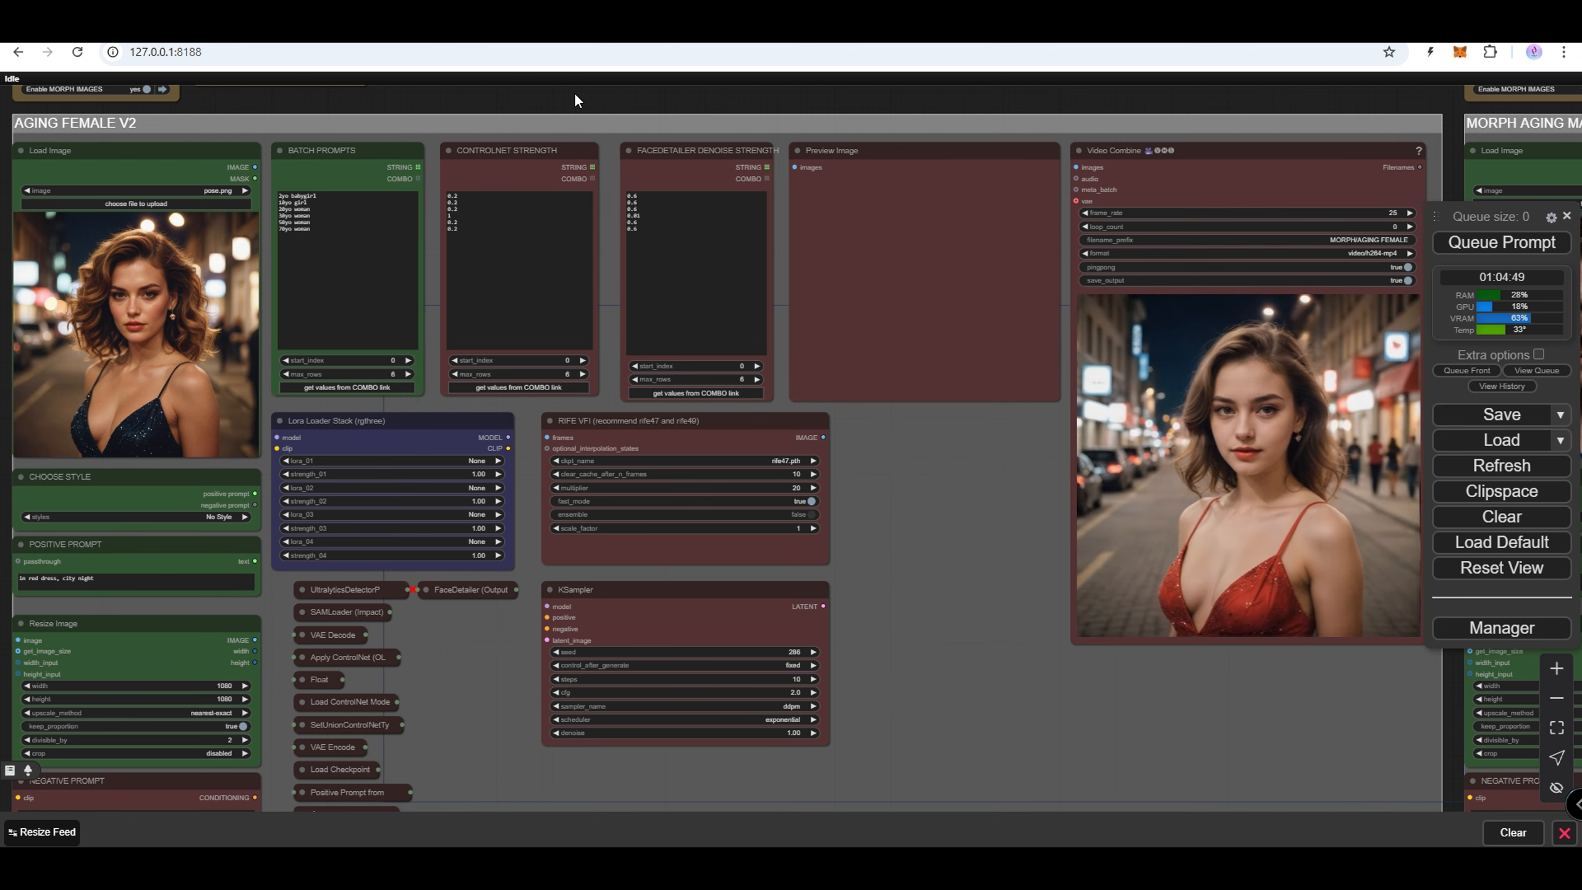
- Look over the MORPH AGING MALE V2, INPAINT PRO MORPH and SEGMENT MASKING MORPH groups and the group muter switches
{"action": "left_click_drag", "start_coordinate": [1333, 722], "coordinate": [2, 664]}
{"action": "left_click_drag", "start_coordinate": [1106, 779], "coordinate": [974, 806]}
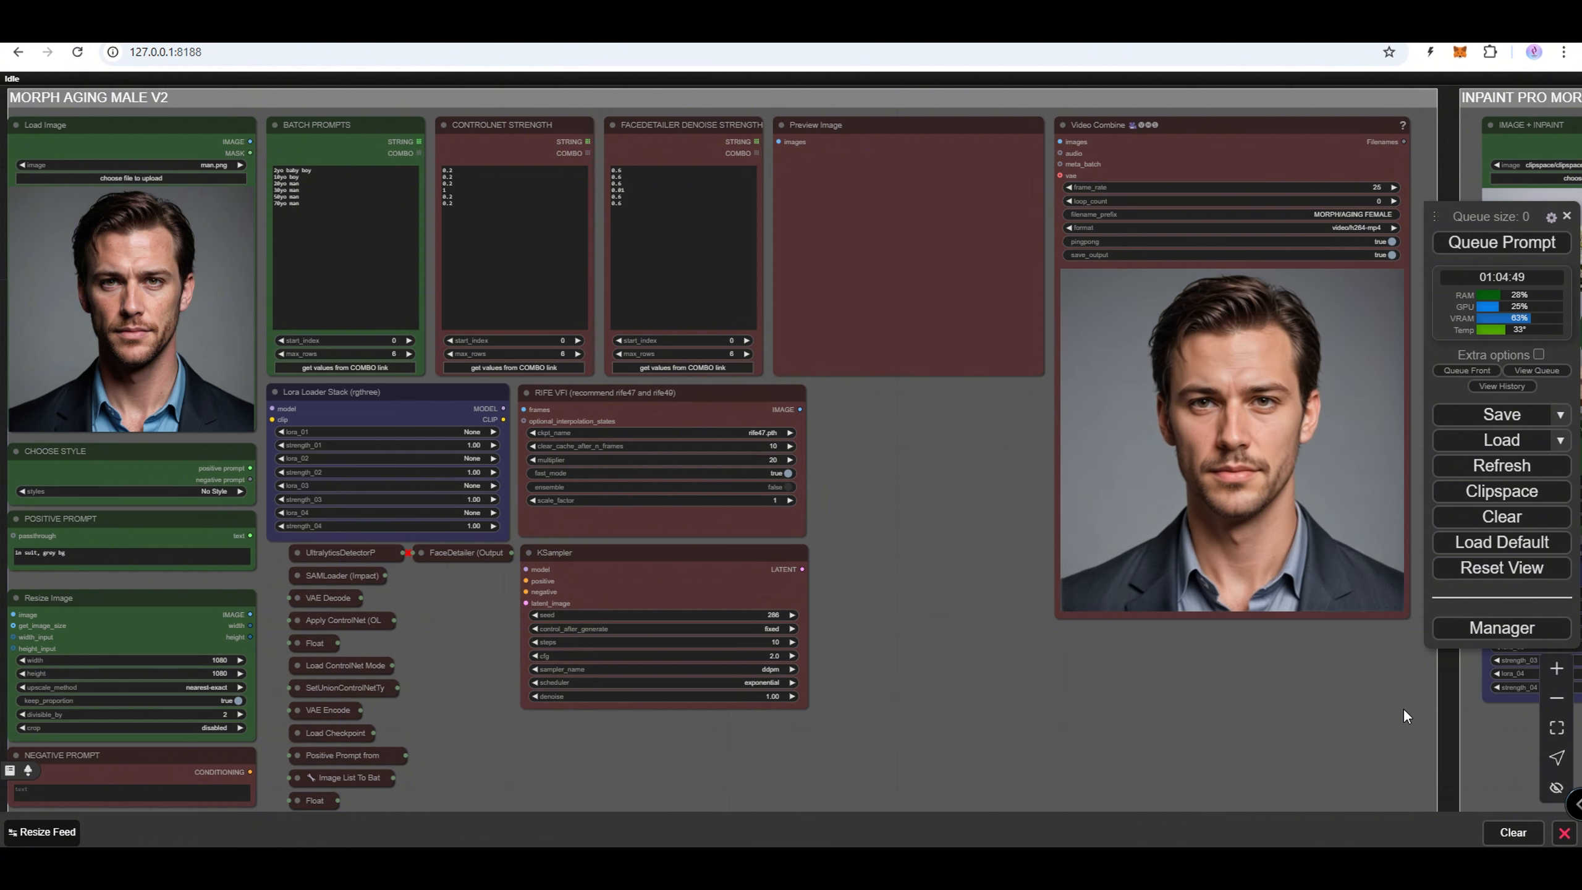
{"action": "left_click_drag", "start_coordinate": [1404, 709], "coordinate": [460, 692]}
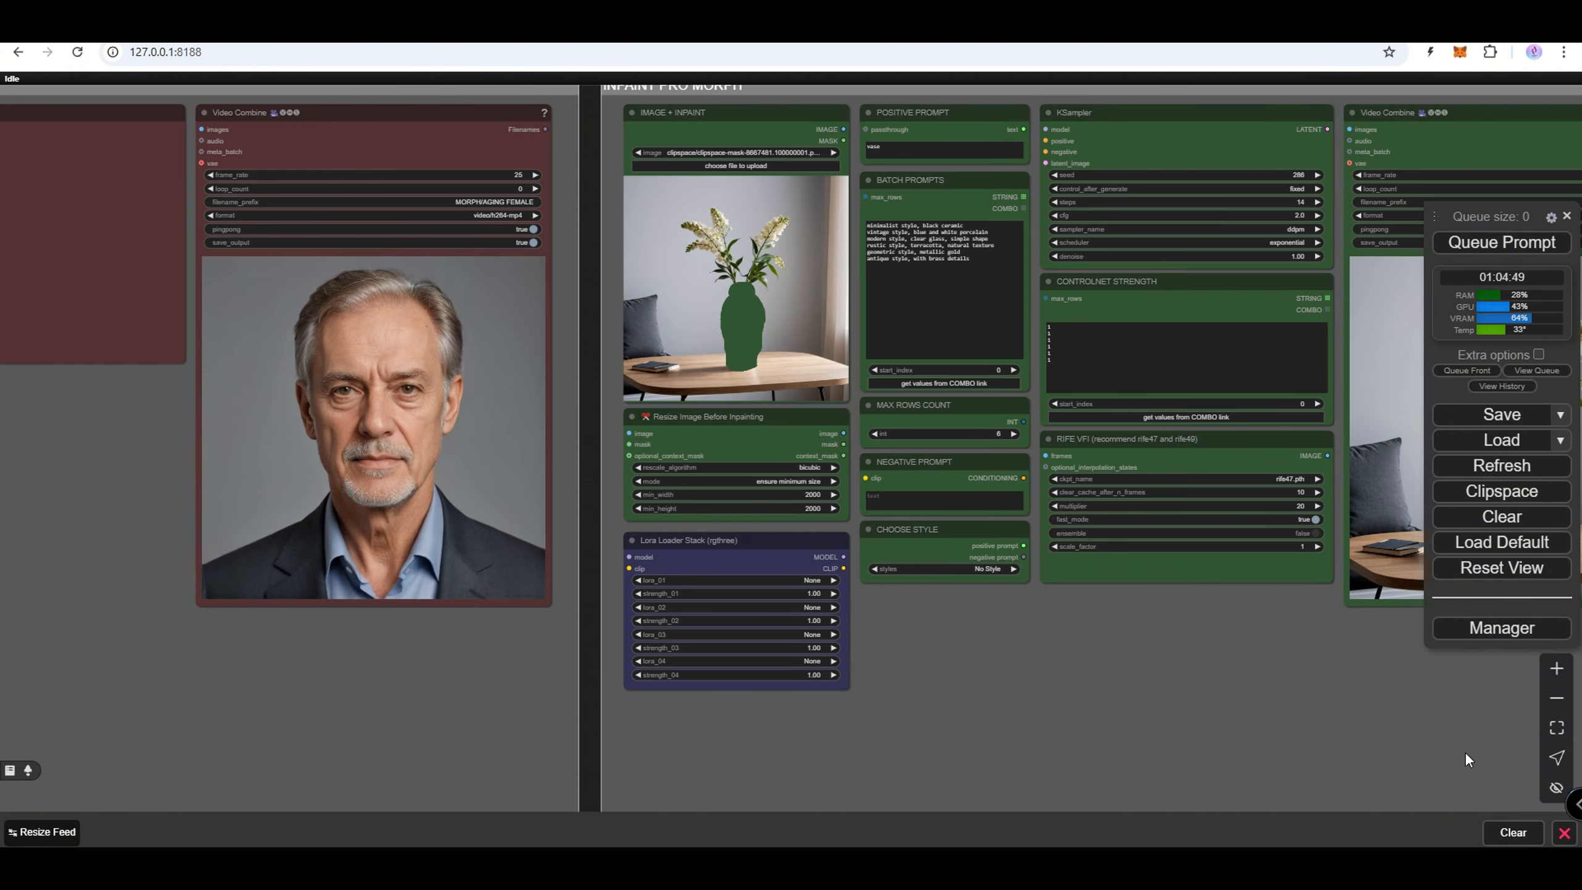
{"action": "left_click_drag", "start_coordinate": [1376, 727], "coordinate": [815, 759]}
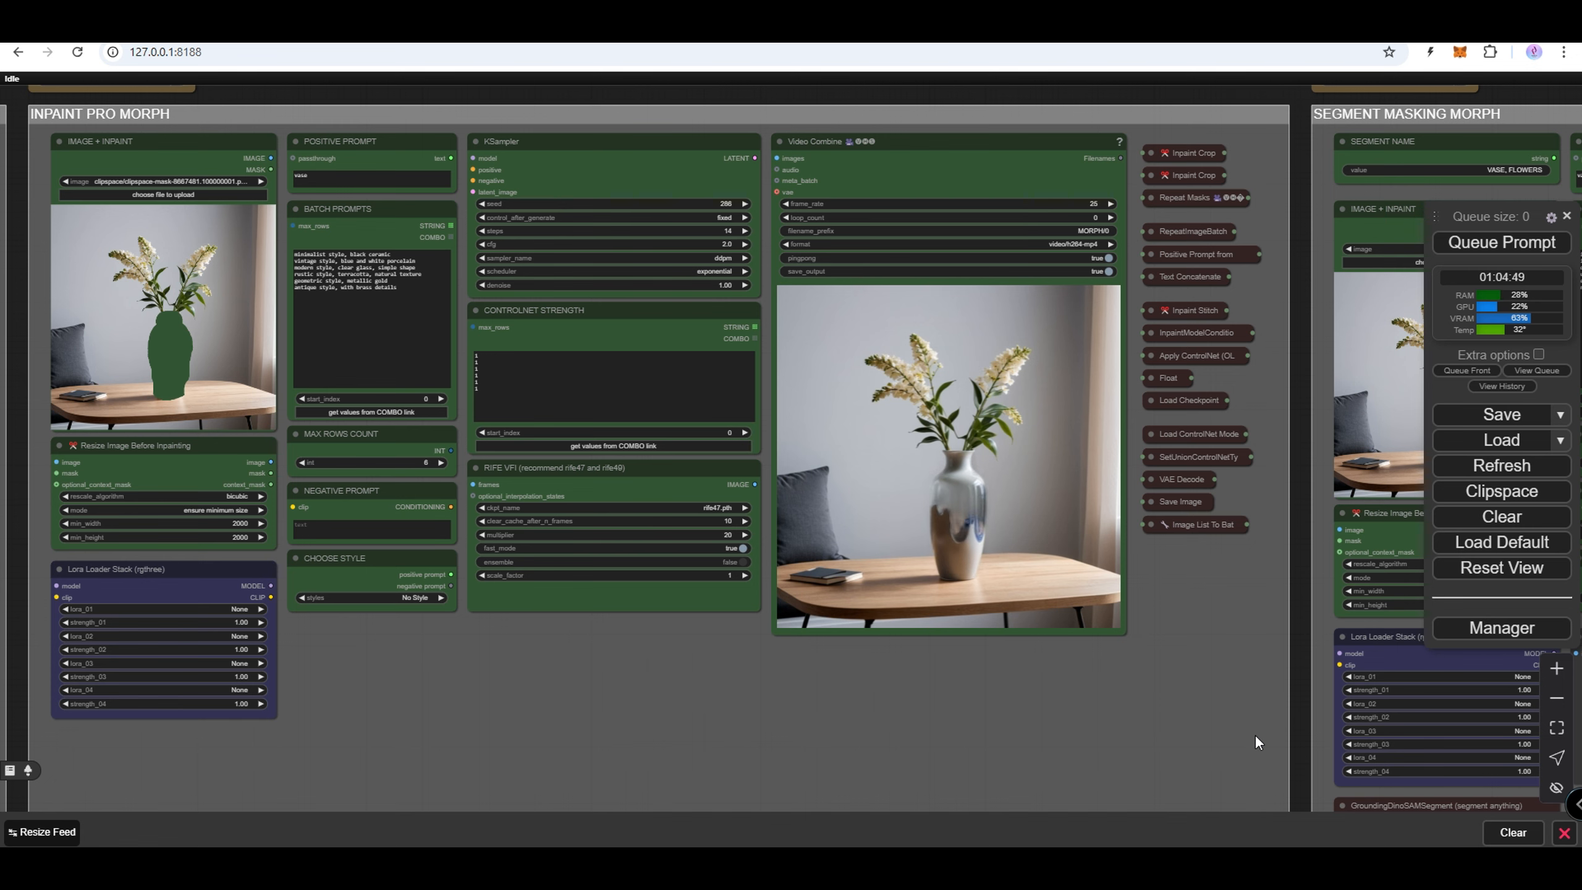
{"action": "left_click_drag", "start_coordinate": [1207, 734], "coordinate": [290, 735]}
{"action": "left_click_drag", "start_coordinate": [1359, 748], "coordinate": [1050, 744]}
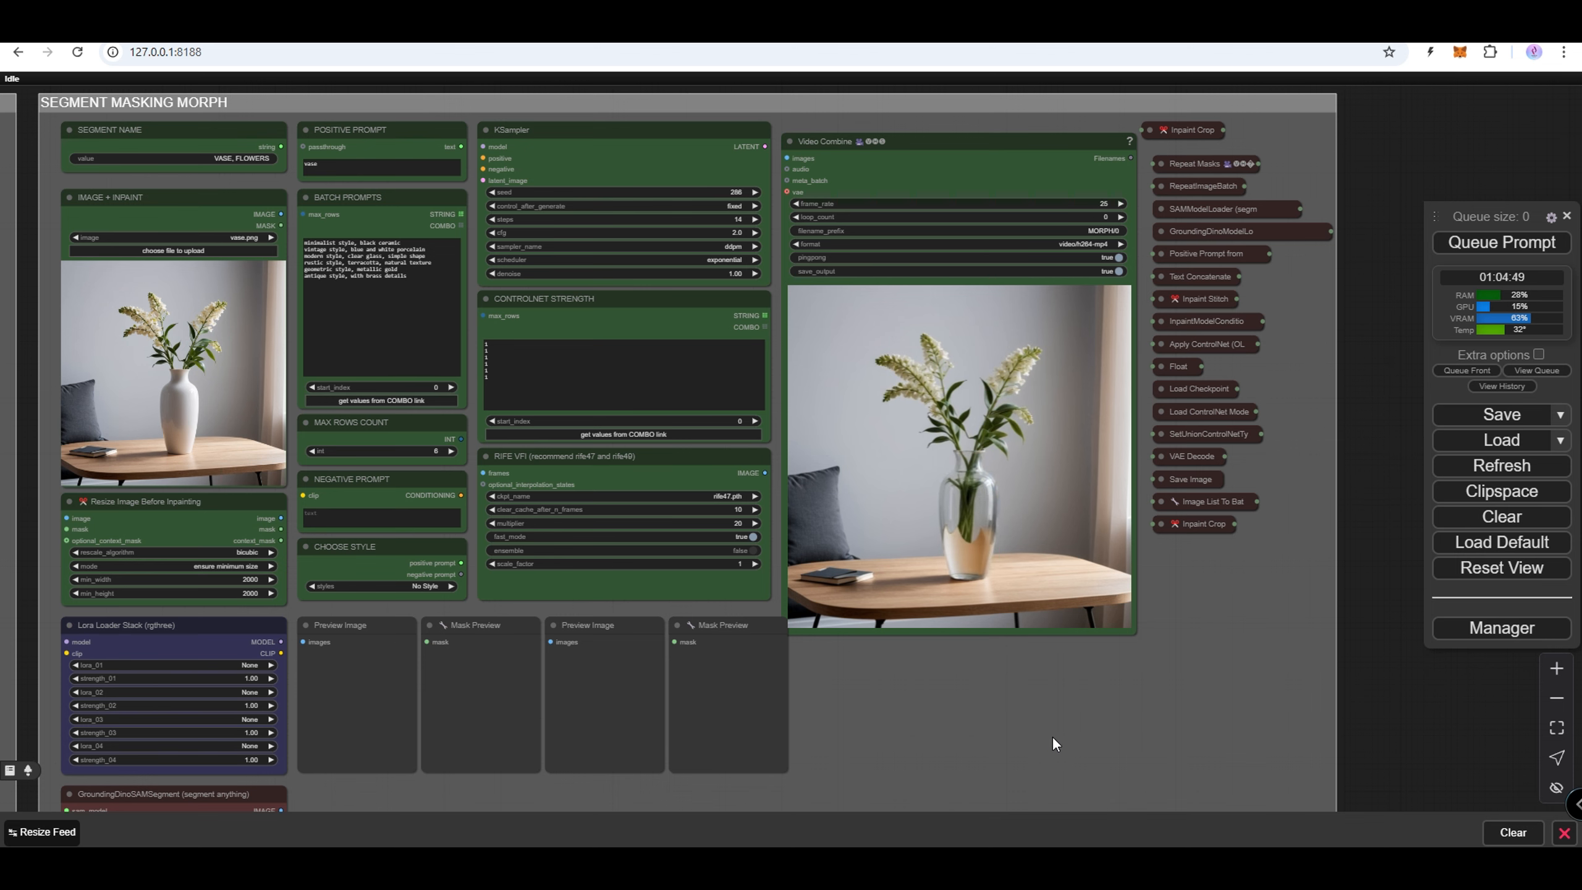
{"action": "left_click_drag", "start_coordinate": [931, 754], "coordinate": [1330, 319]}
{"action": "left_click_drag", "start_coordinate": [524, 611], "coordinate": [1313, 573]}
{"action": "left_click_drag", "start_coordinate": [343, 551], "coordinate": [1173, 519]}
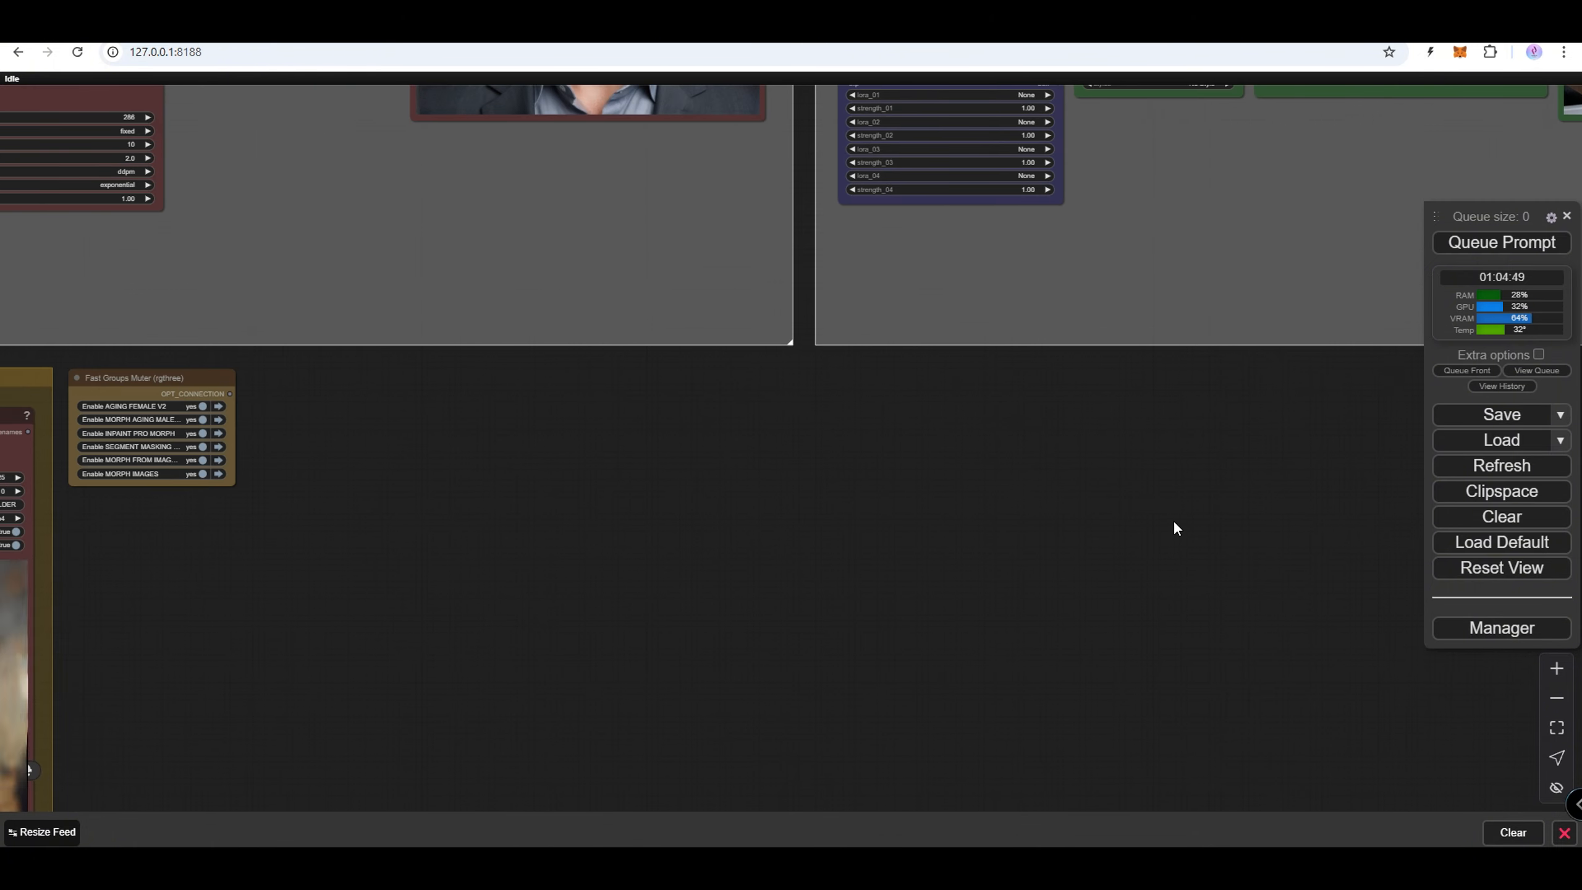
{"action": "left_click_drag", "start_coordinate": [485, 531], "coordinate": [1303, 424]}
{"action": "left_click_drag", "start_coordinate": [101, 735], "coordinate": [584, 642]}
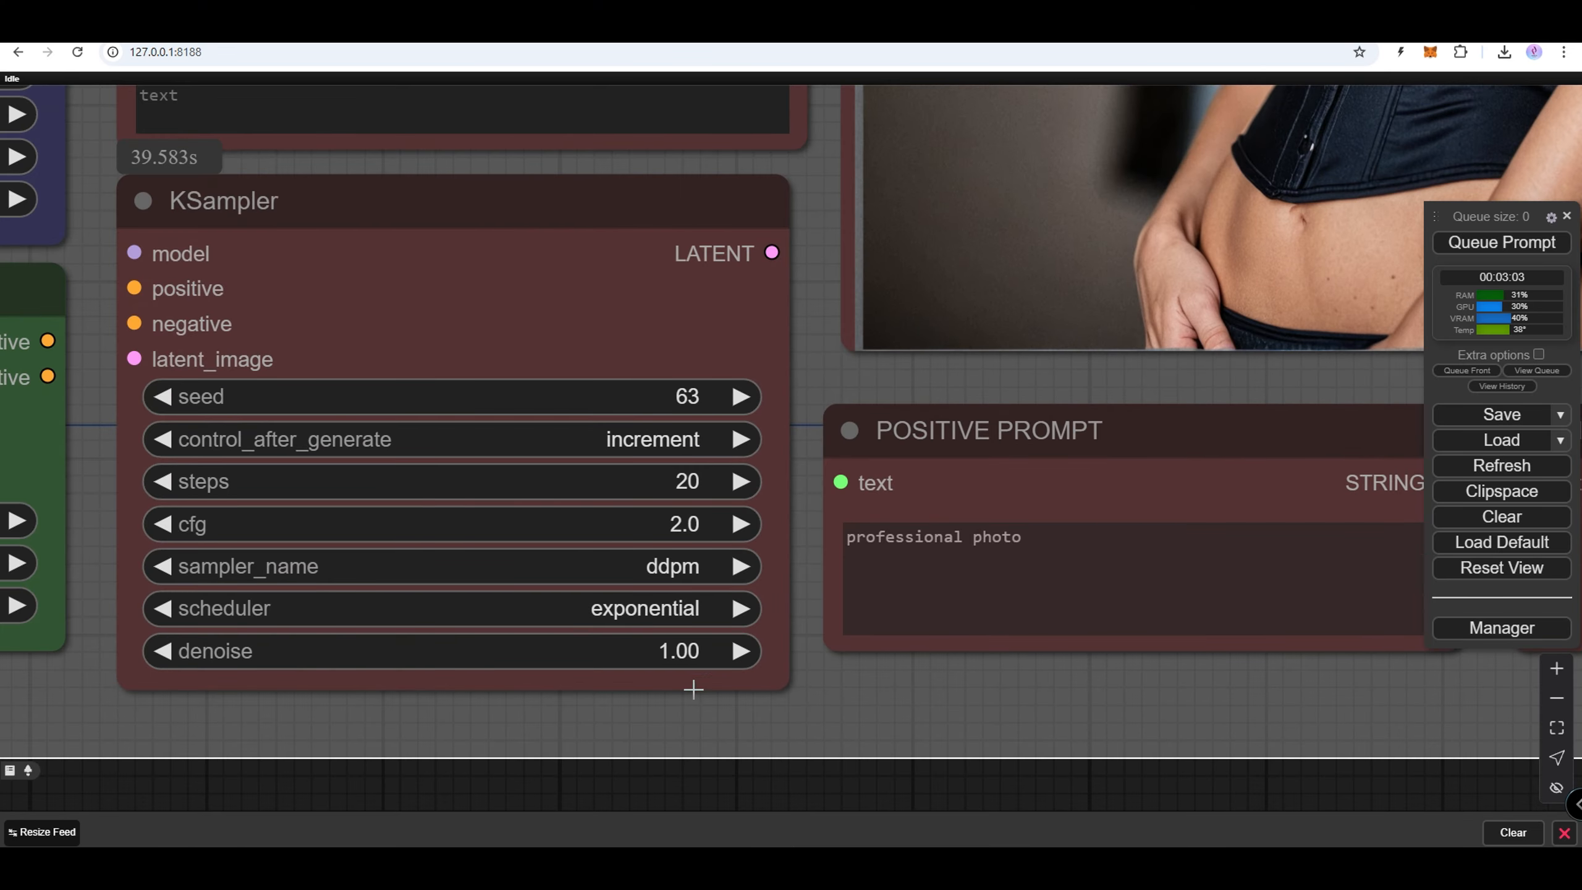
- Examine the KSampler, Apply ControlNet and Lora settings and inspect the portrait in the Image Comparer up close
{"action": "scroll", "coordinate": [701, 673], "scroll_direction": "down", "scroll_amount": 3}
{"action": "left_click_drag", "start_coordinate": [639, 717], "coordinate": [1056, 760]}
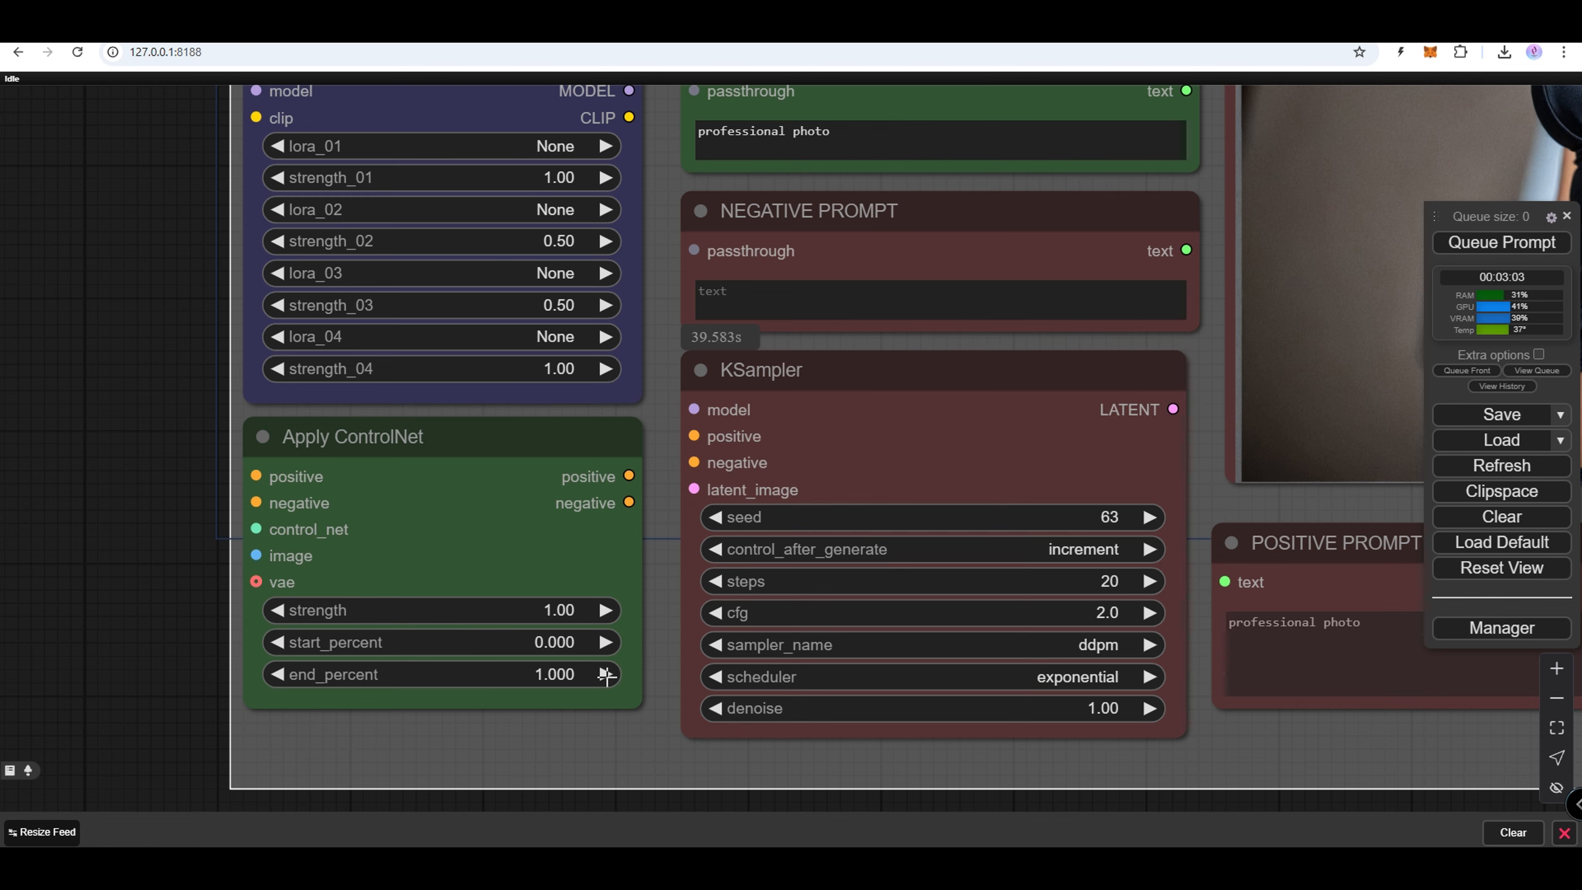
{"action": "scroll", "coordinate": [581, 651], "scroll_direction": "down", "scroll_amount": 4}
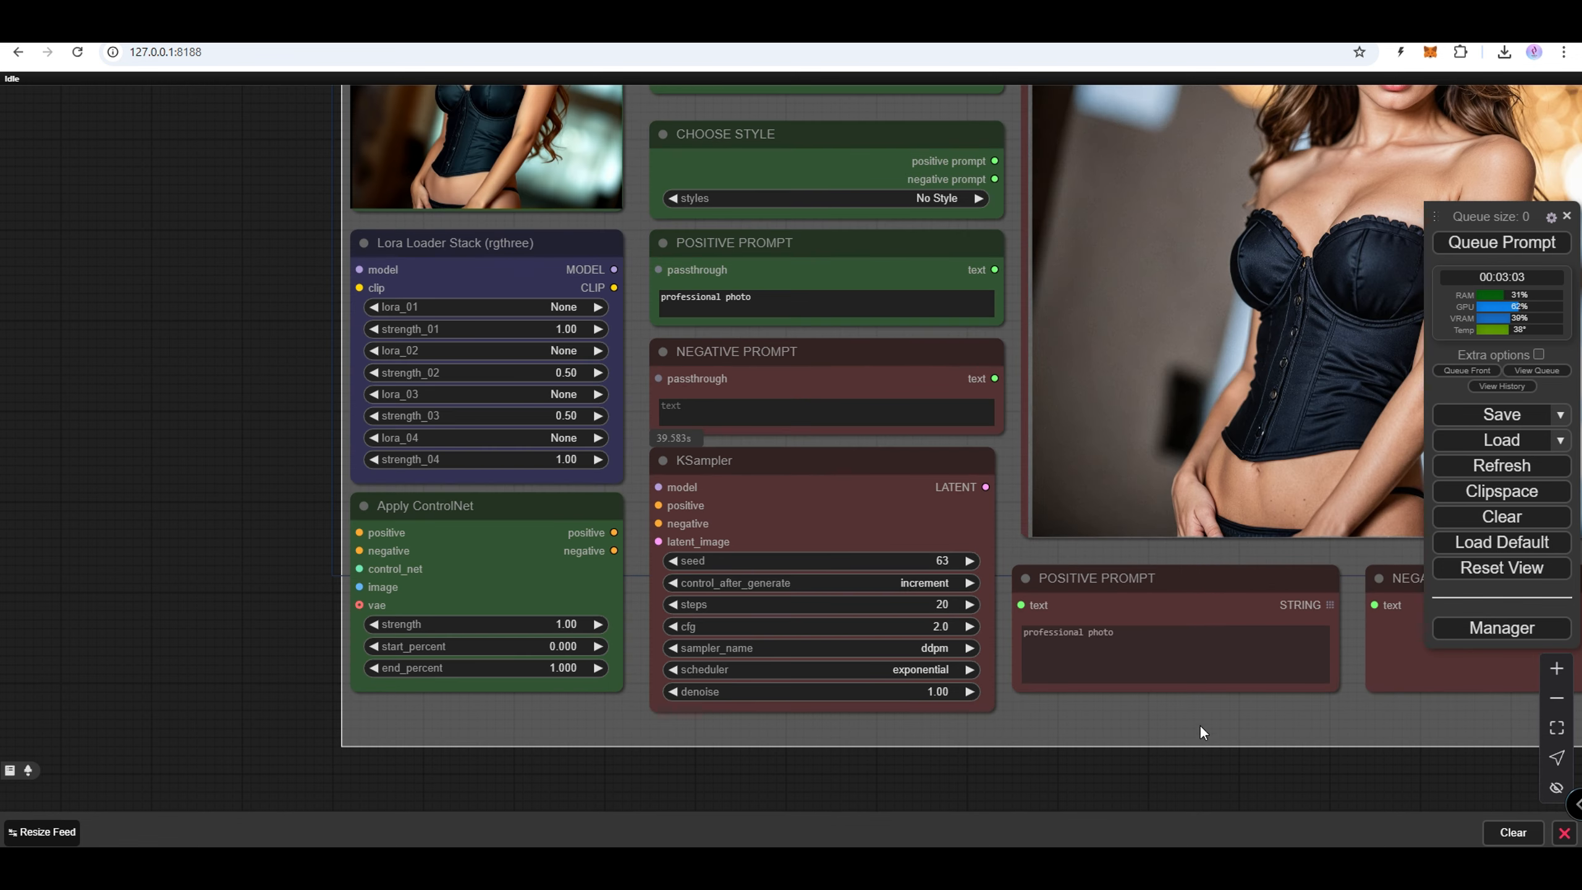
{"action": "left_click_drag", "start_coordinate": [1202, 732], "coordinate": [660, 834]}
{"action": "left_click_drag", "start_coordinate": [1358, 459], "coordinate": [1349, 653]}
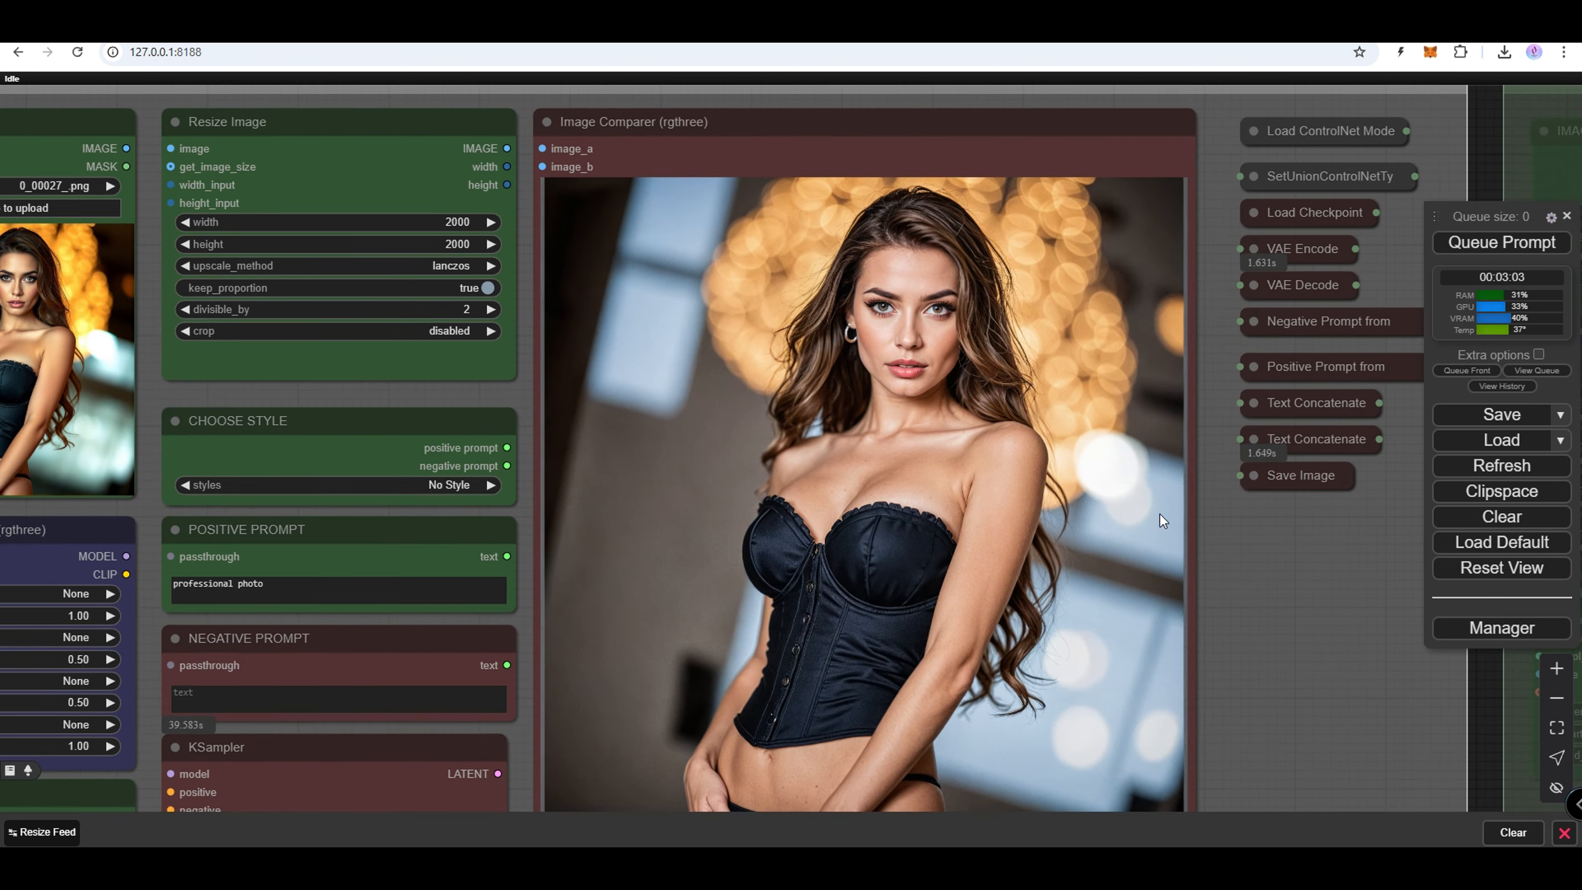
{"action": "scroll", "coordinate": [1060, 409], "scroll_direction": "up", "scroll_amount": 5}
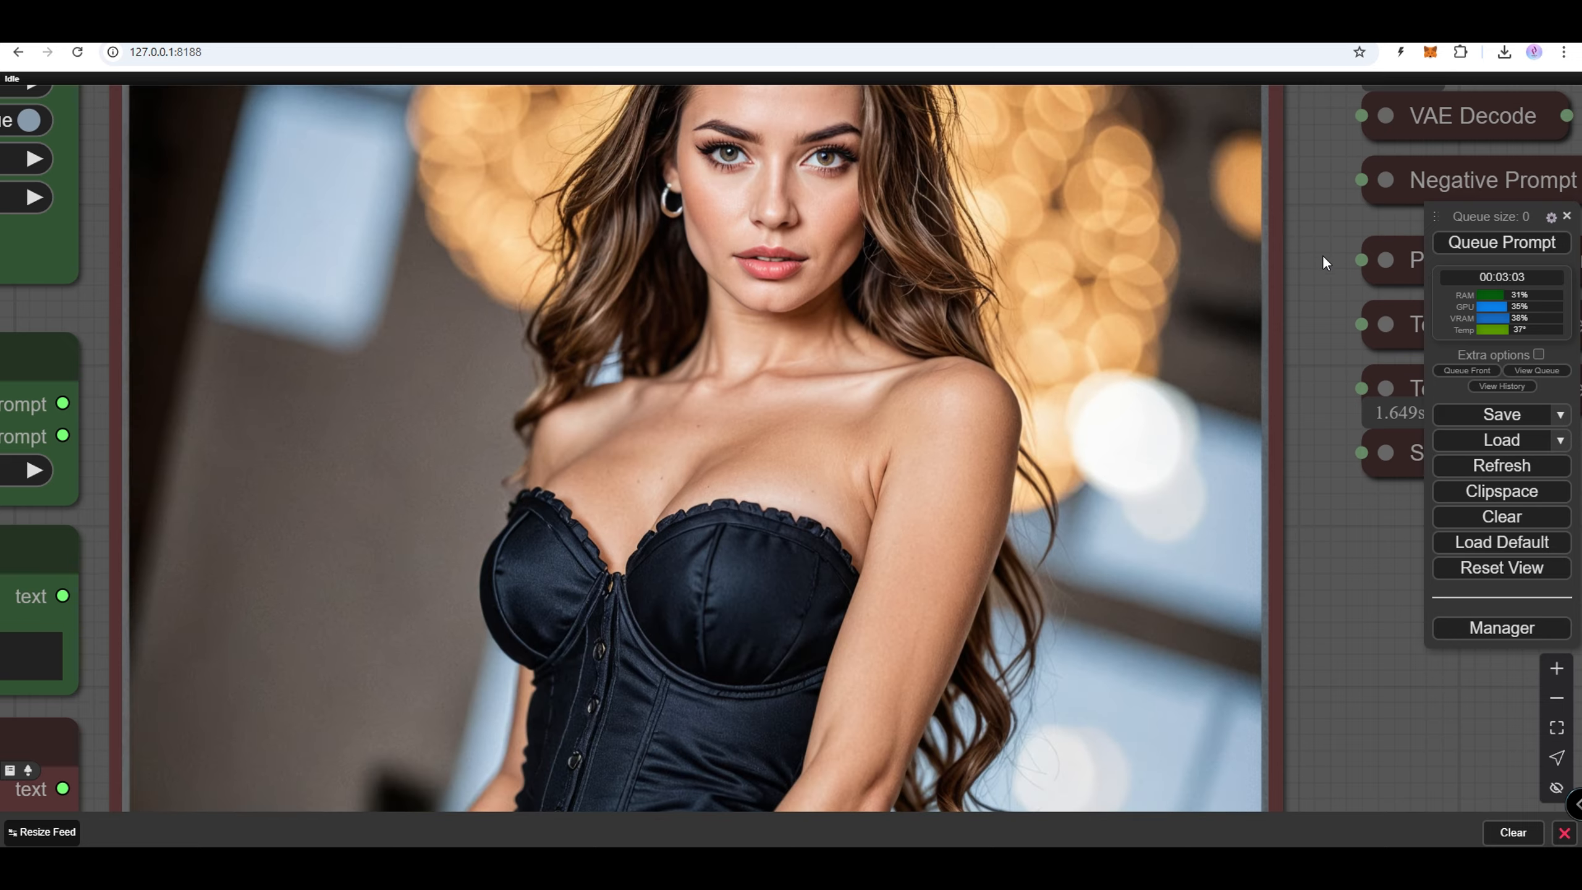
{"action": "left_click_drag", "start_coordinate": [1328, 262], "coordinate": [1346, 493]}
{"action": "scroll", "coordinate": [1036, 441], "scroll_direction": "up", "scroll_amount": 6}
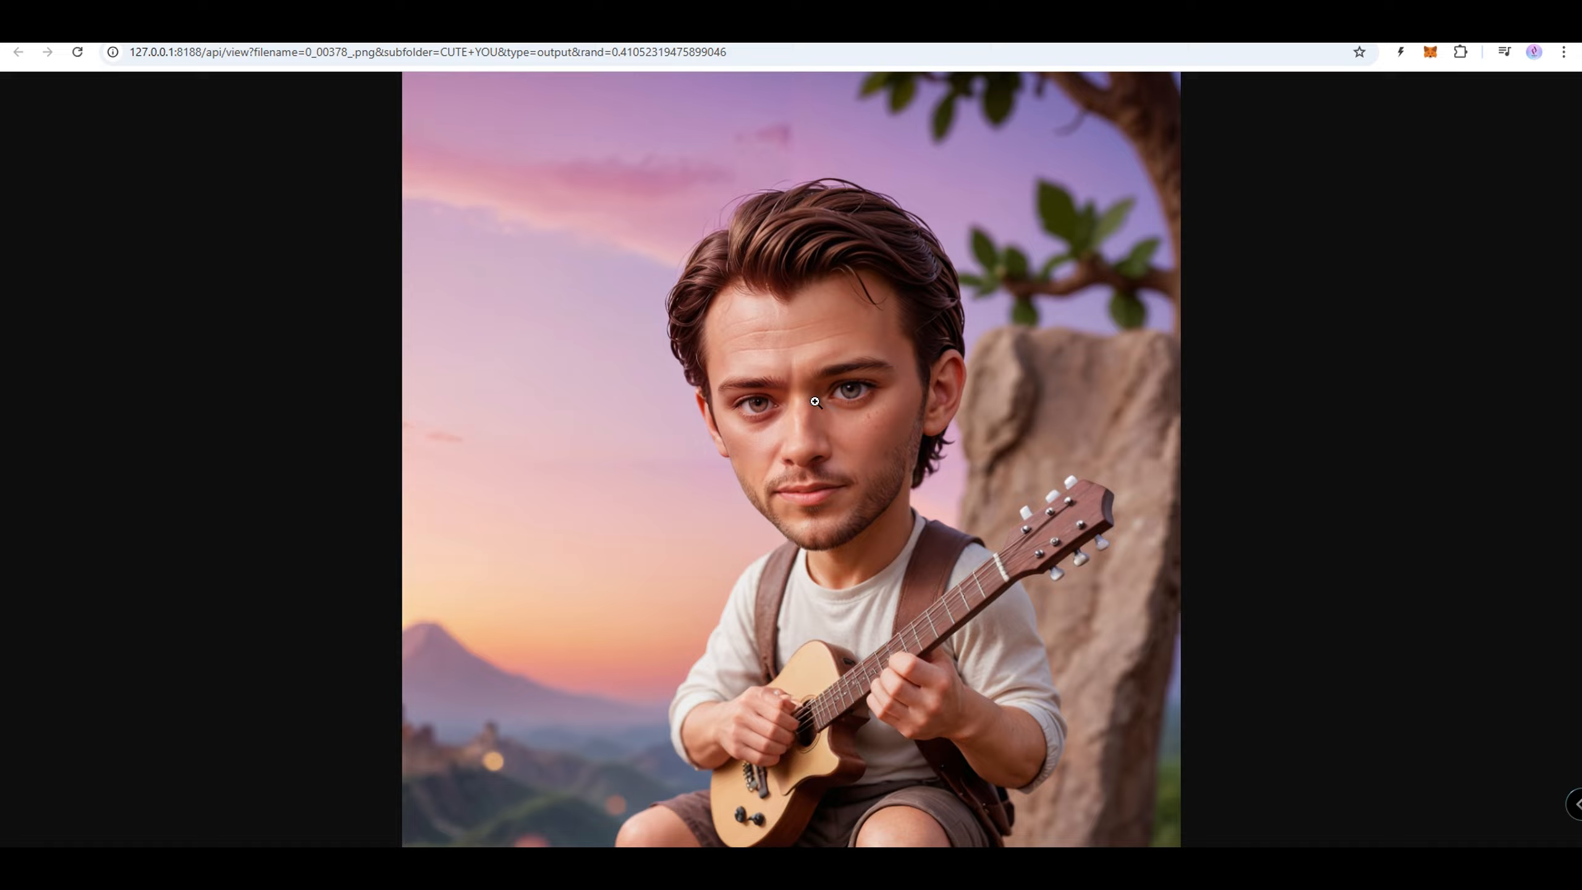
- Inspect the generated CUTE+YOU character images at full size, covering their faces, clothing and guitars
{"action": "left_click", "coordinate": [802, 408]}
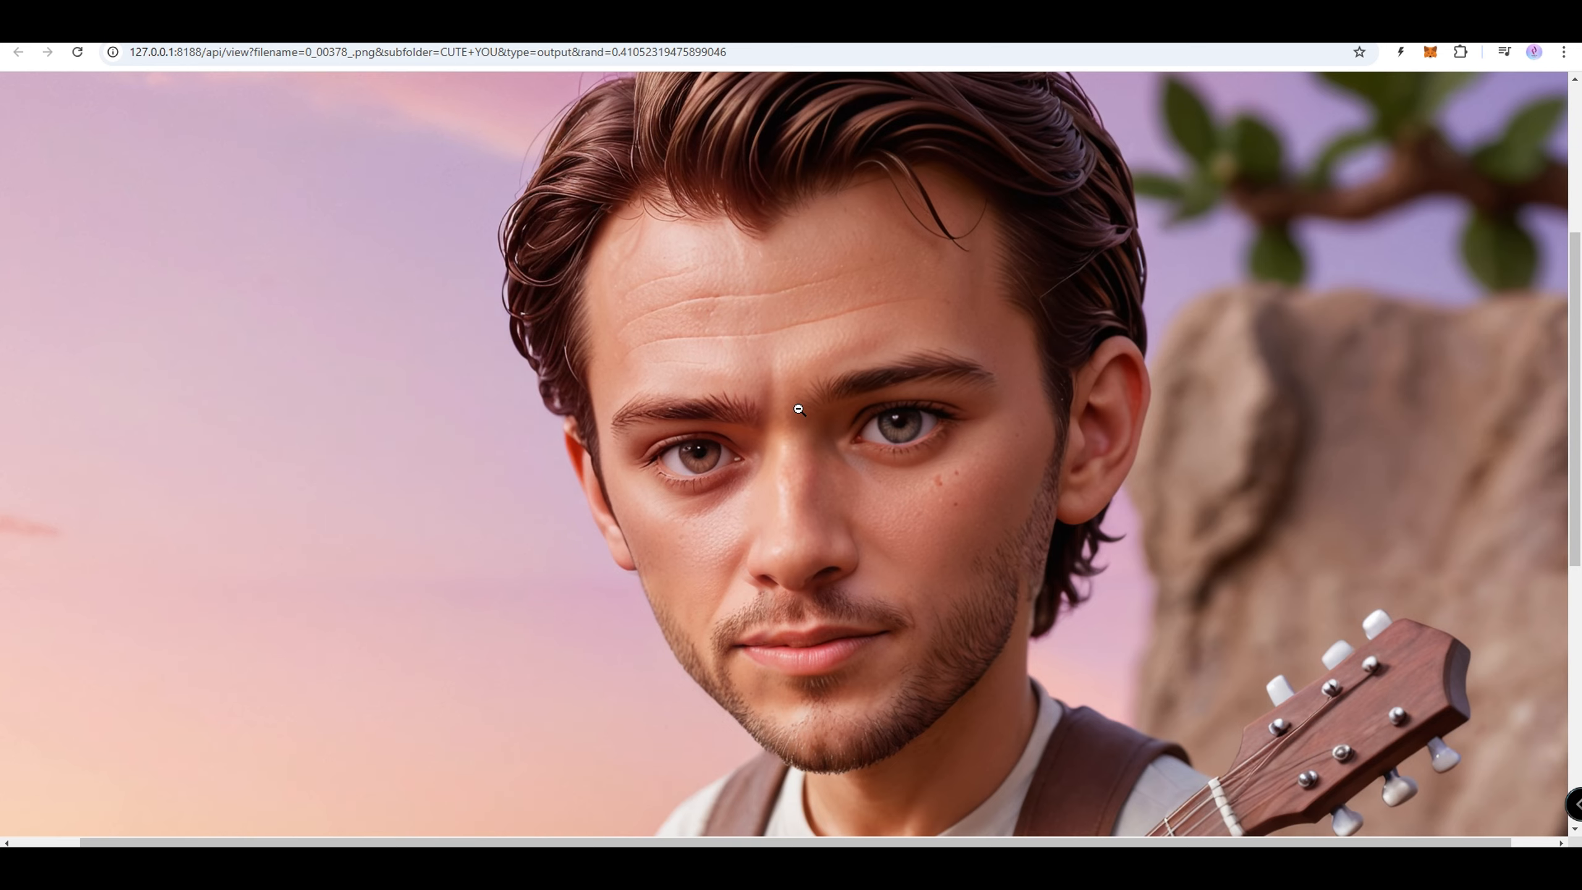
{"action": "scroll", "coordinate": [799, 409], "scroll_direction": "down", "scroll_amount": 9}
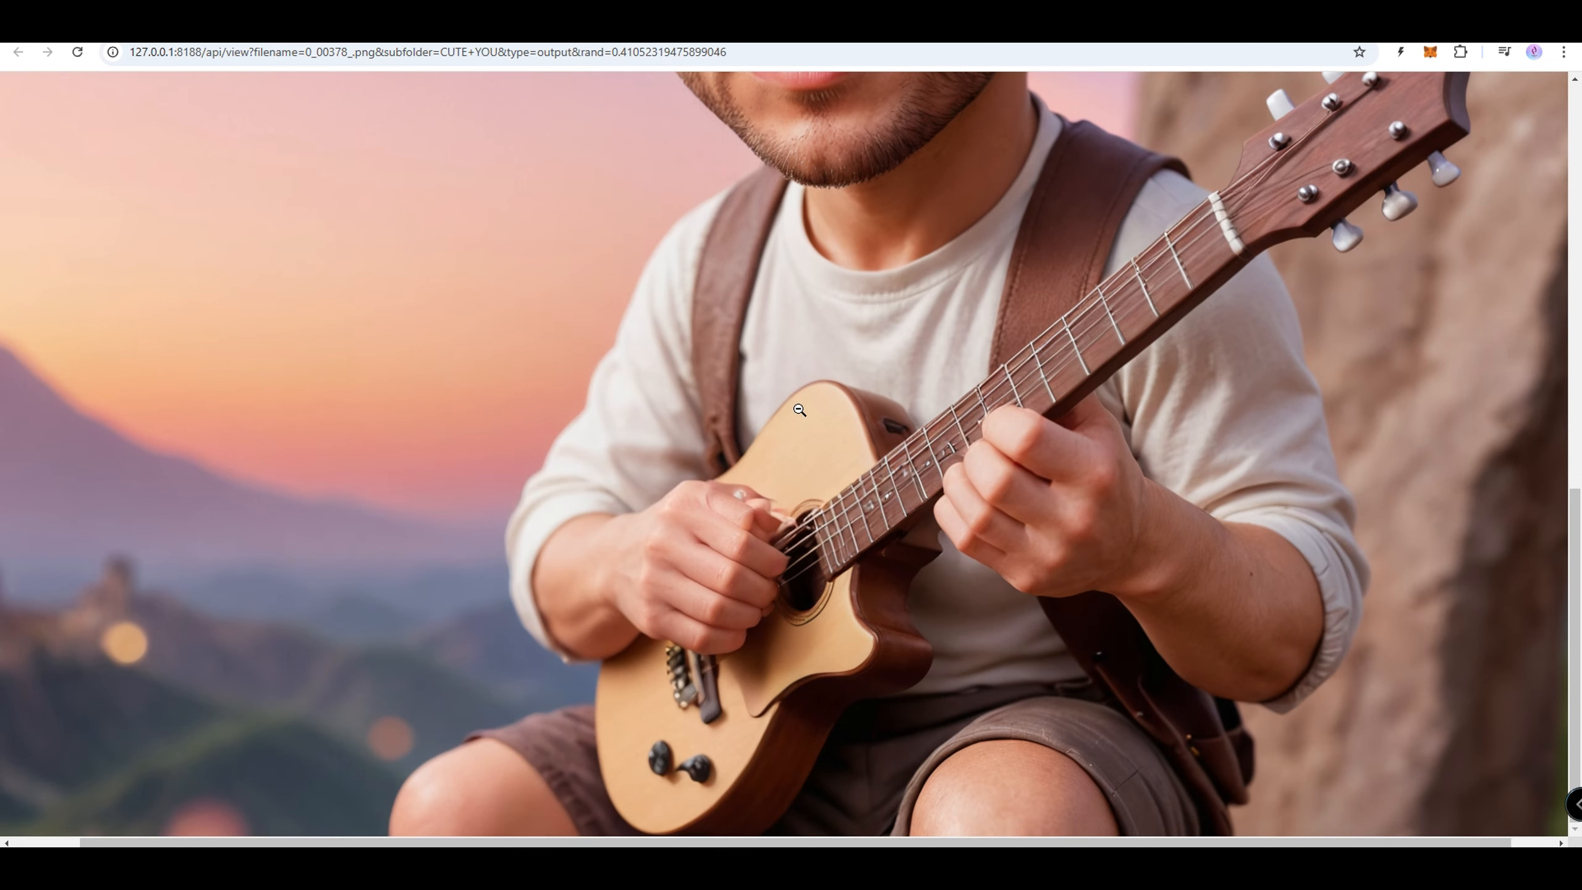
{"action": "scroll", "coordinate": [799, 409], "scroll_direction": "up", "scroll_amount": 2}
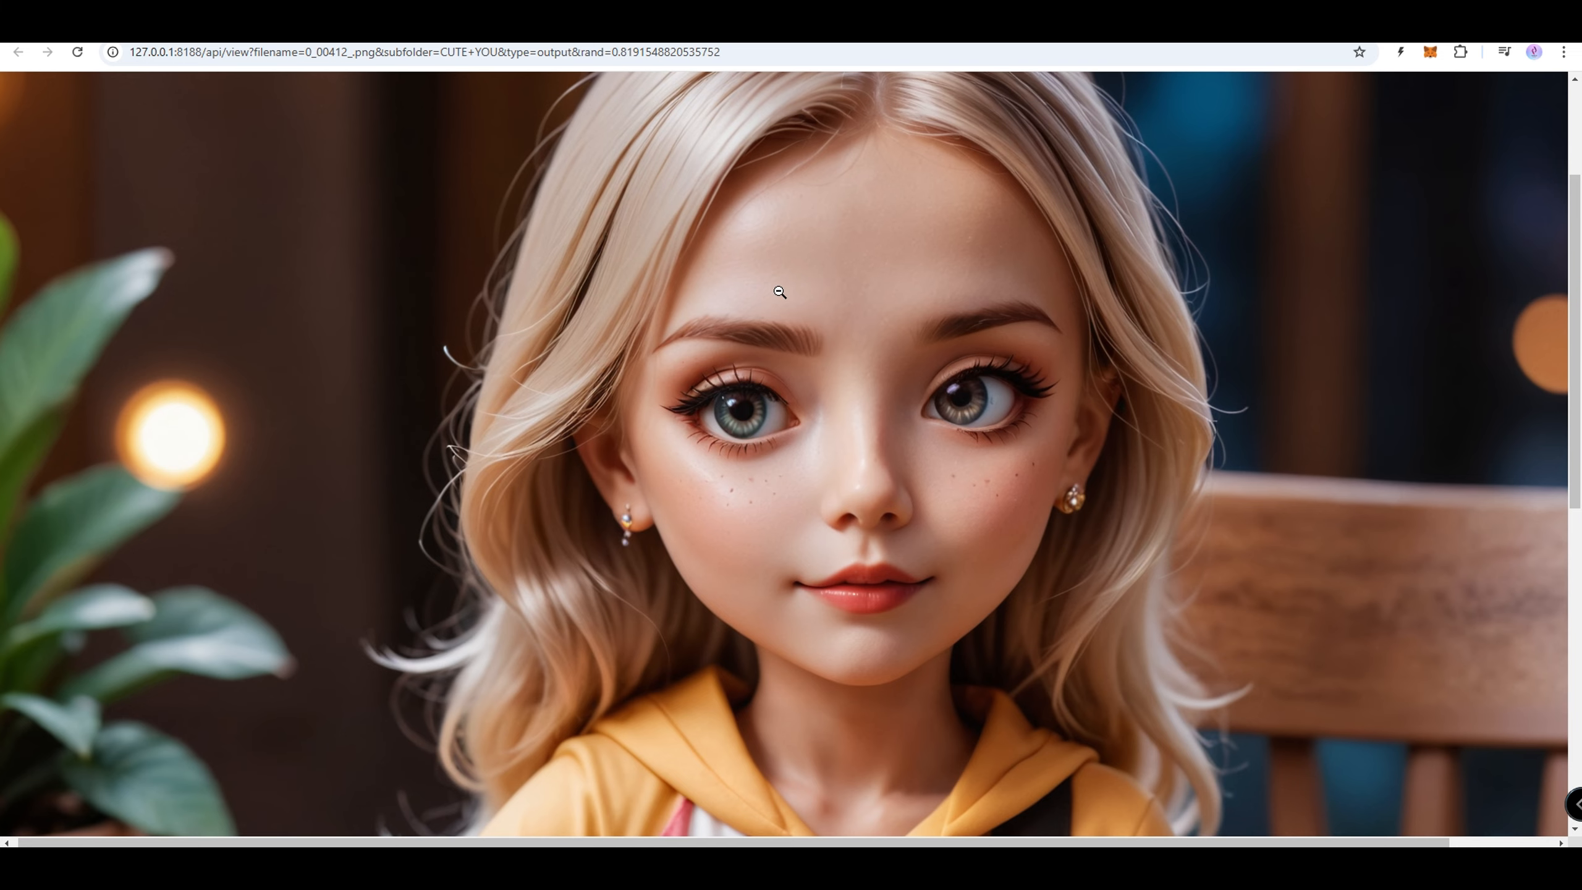
{"action": "scroll", "coordinate": [789, 299], "scroll_direction": "down", "scroll_amount": 5}
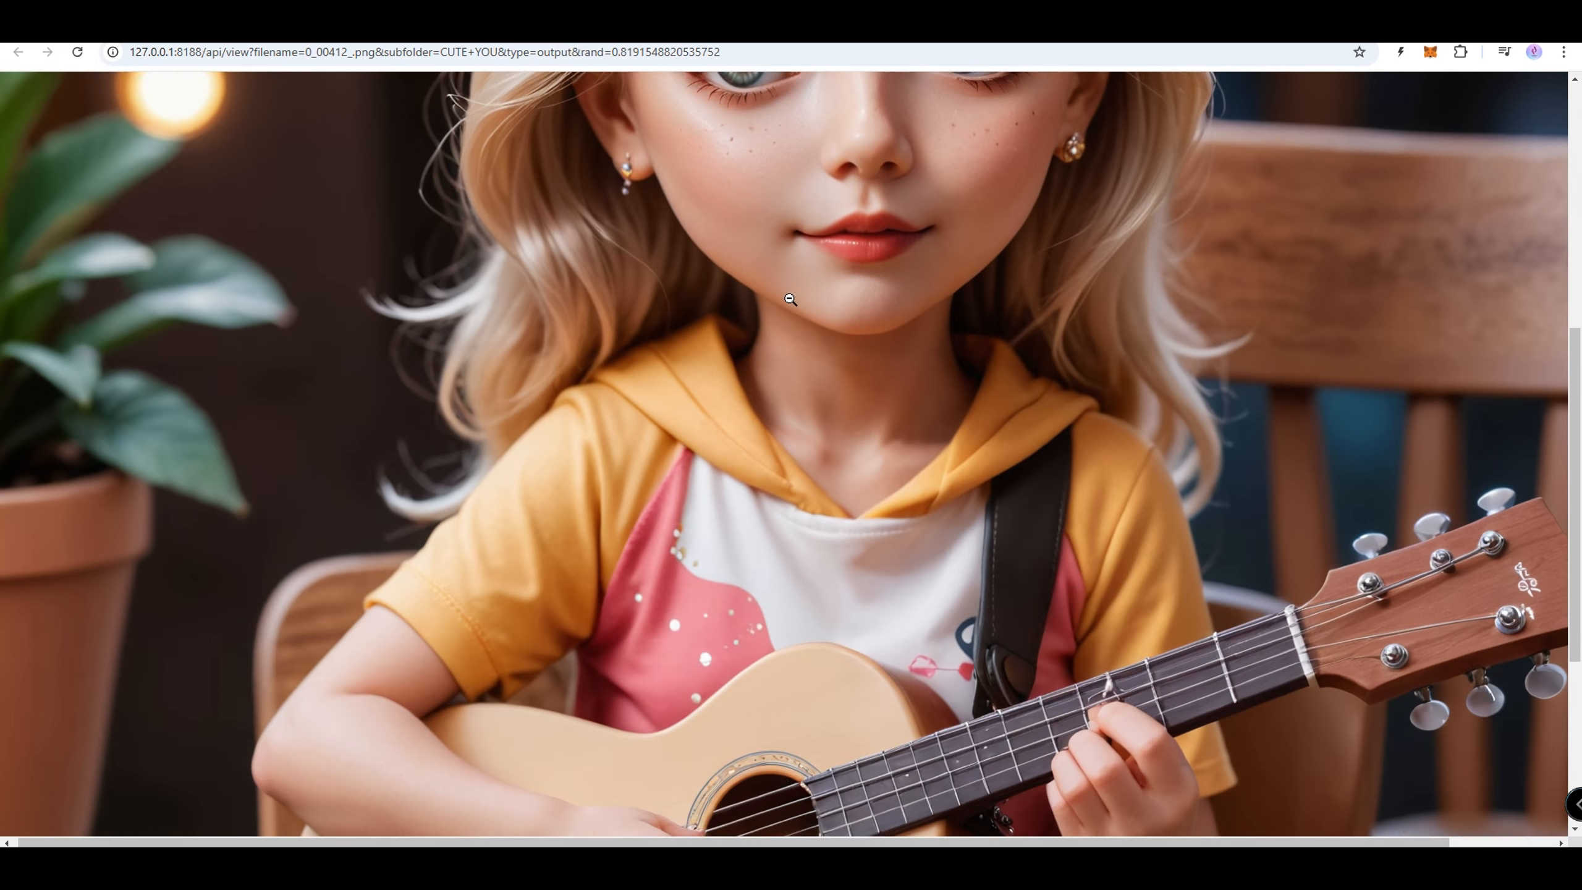
{"action": "scroll", "coordinate": [789, 299], "scroll_direction": "down", "scroll_amount": 4}
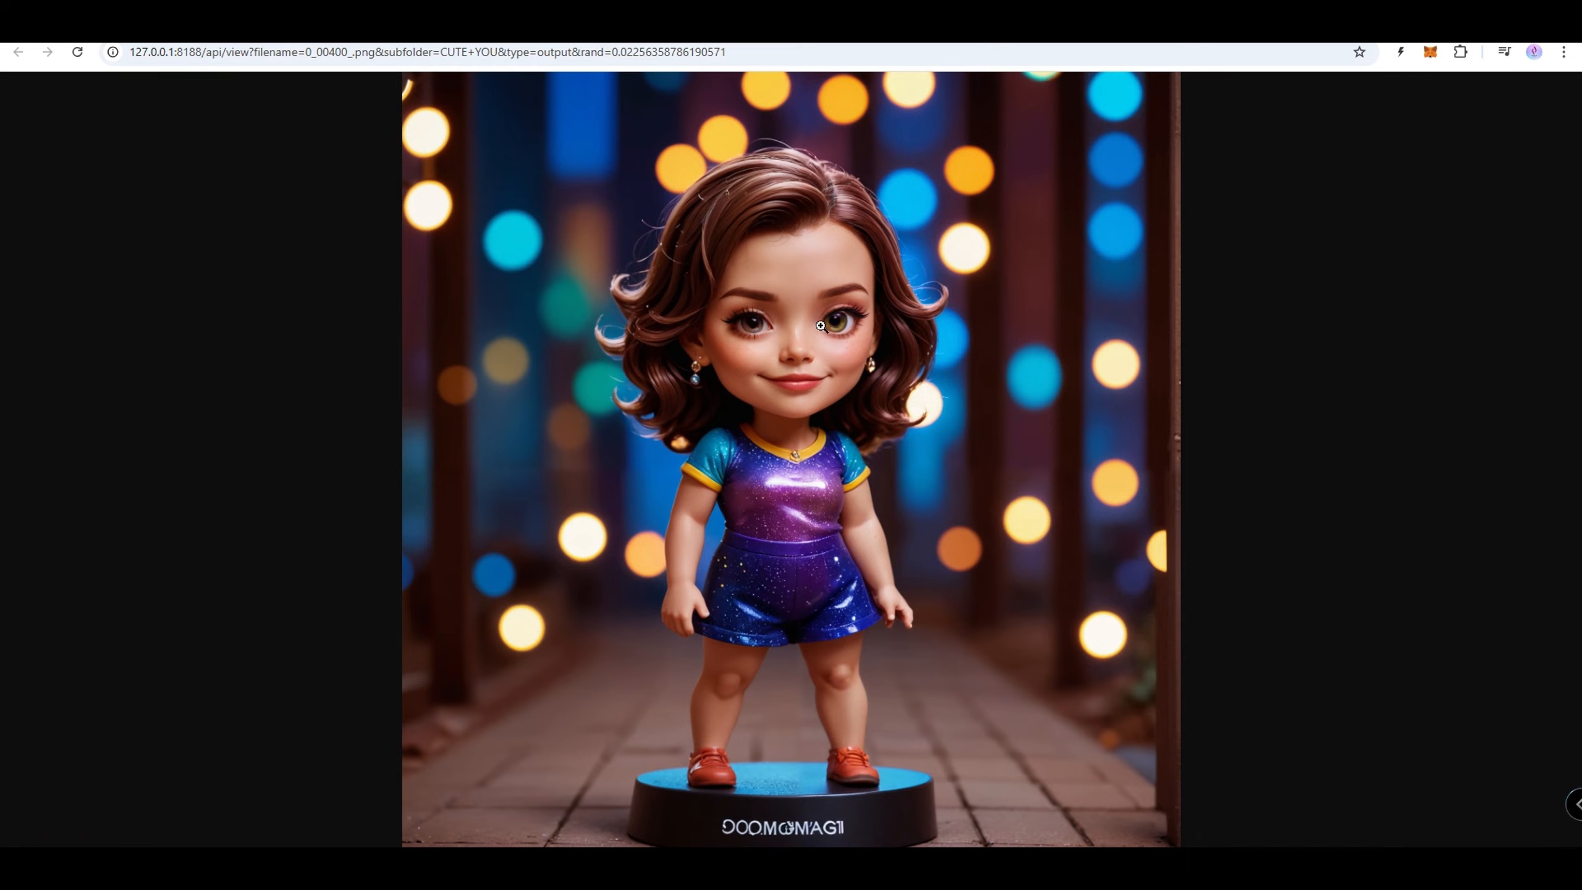
{"action": "left_click", "coordinate": [788, 314]}
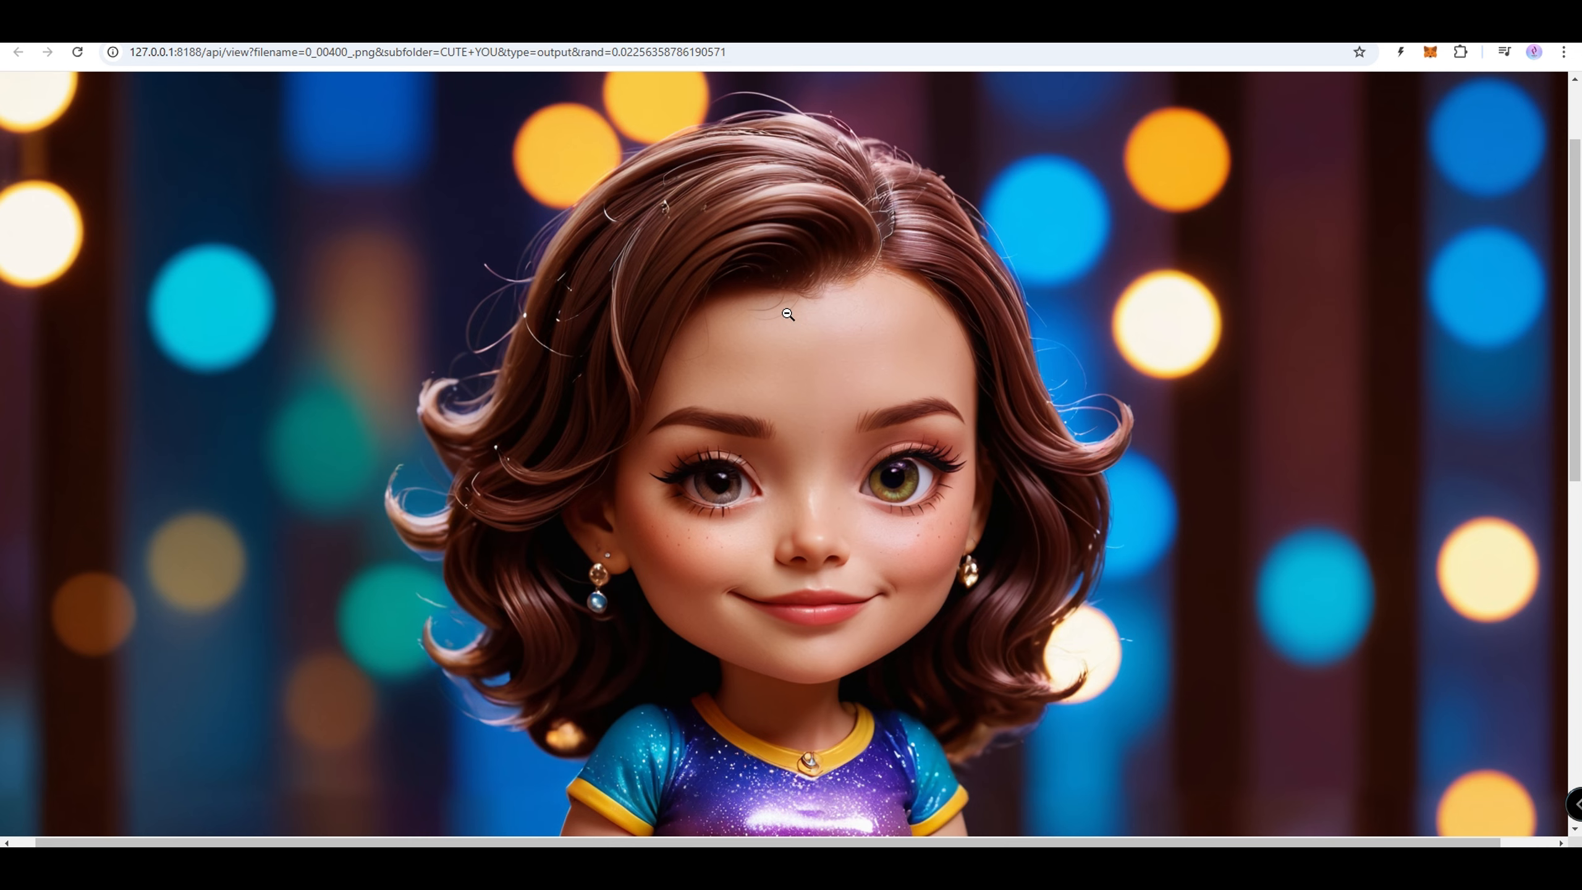
{"action": "scroll", "coordinate": [795, 306], "scroll_direction": "down", "scroll_amount": 10}
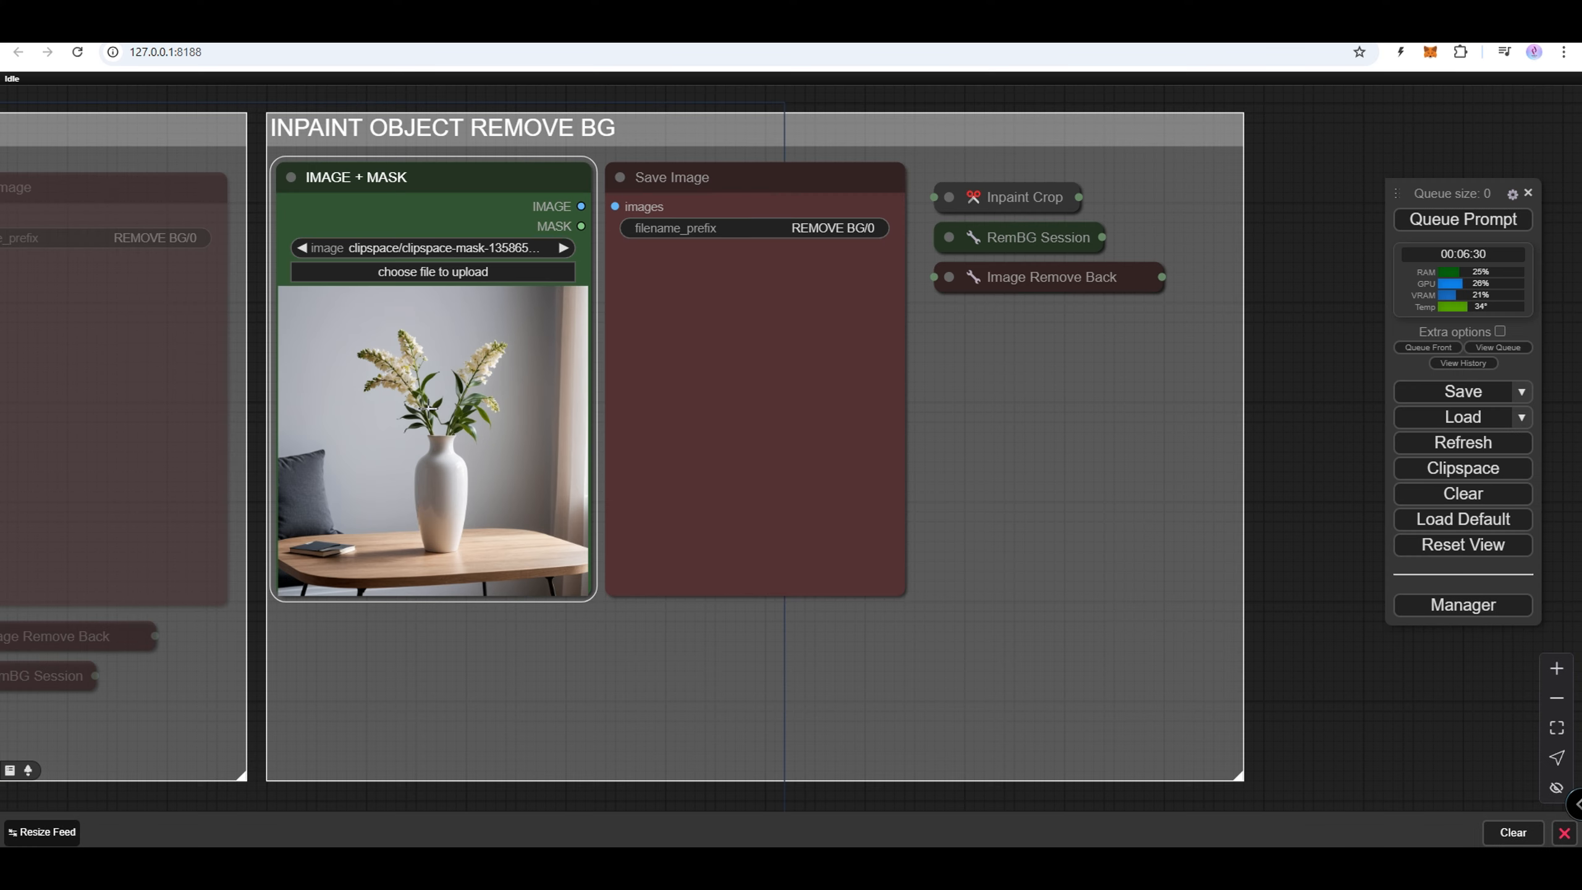
- Mask the whole vase in the IMAGE + MASK node's picture and run the INPAINT OBJECT REMOVE BG workflow to cut it out
{"action": "right_click", "coordinate": [429, 409]}
{"action": "left_click", "coordinate": [518, 742]}
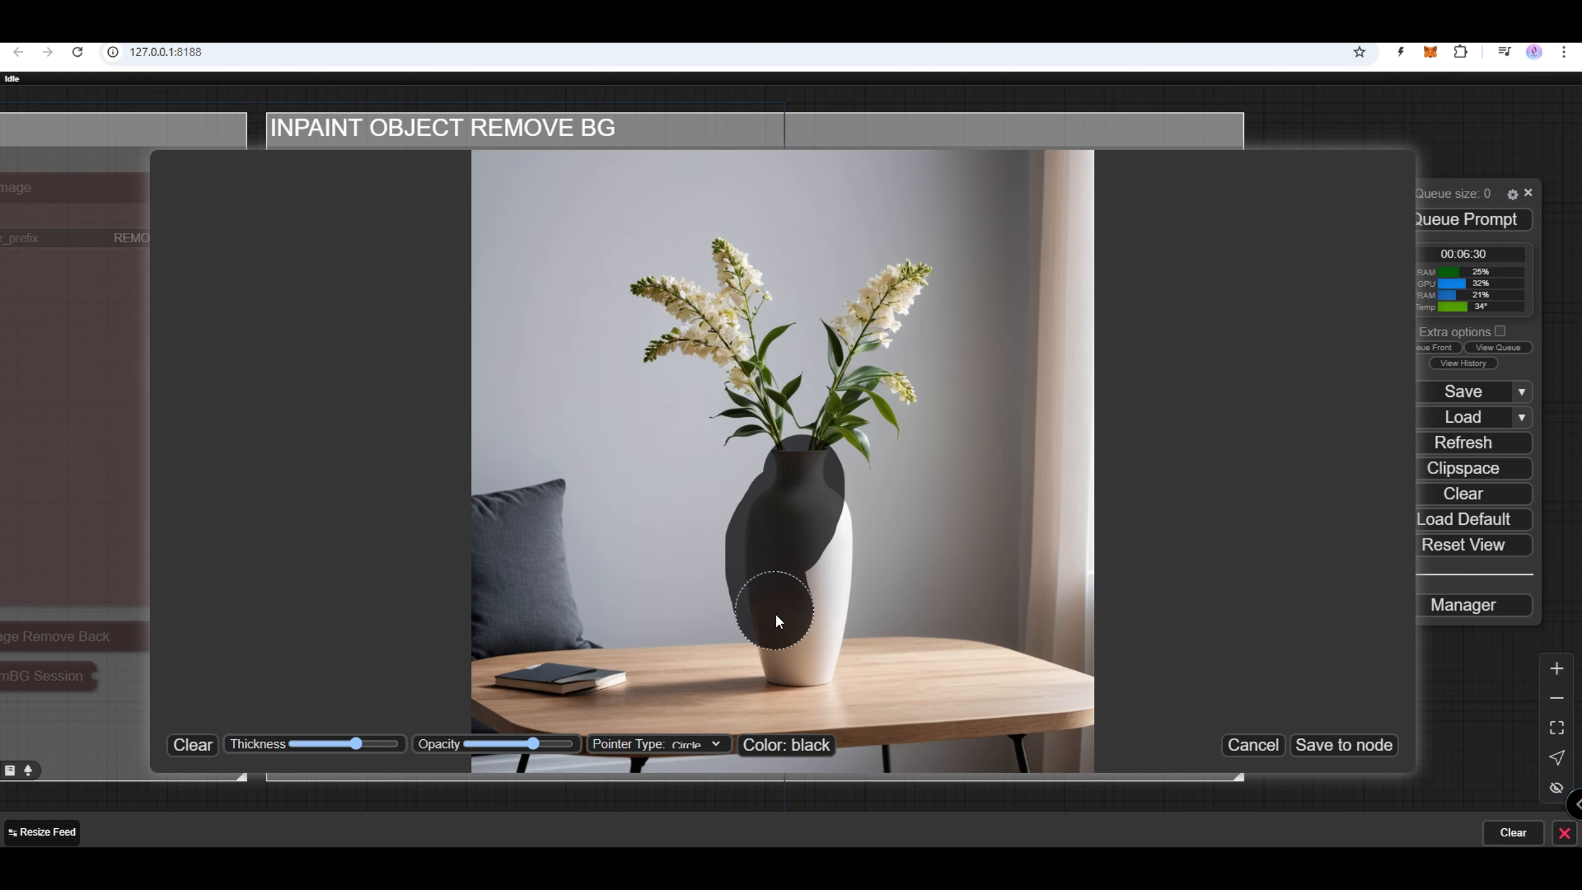
{"action": "left_click_drag", "start_coordinate": [818, 551], "coordinate": [818, 517]}
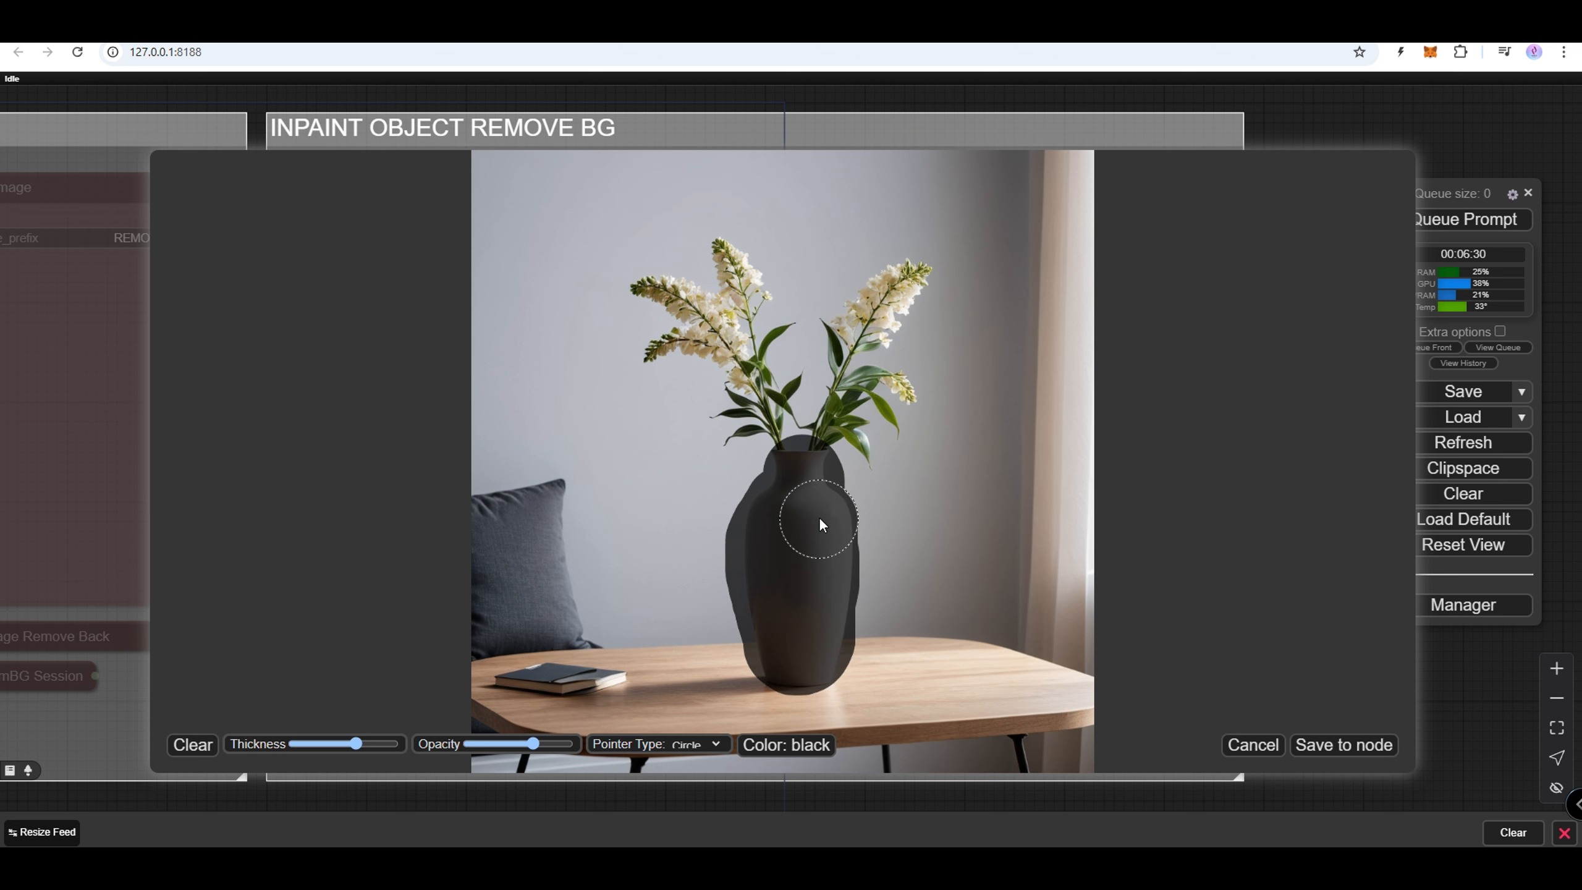
{"action": "left_click", "coordinate": [1345, 745]}
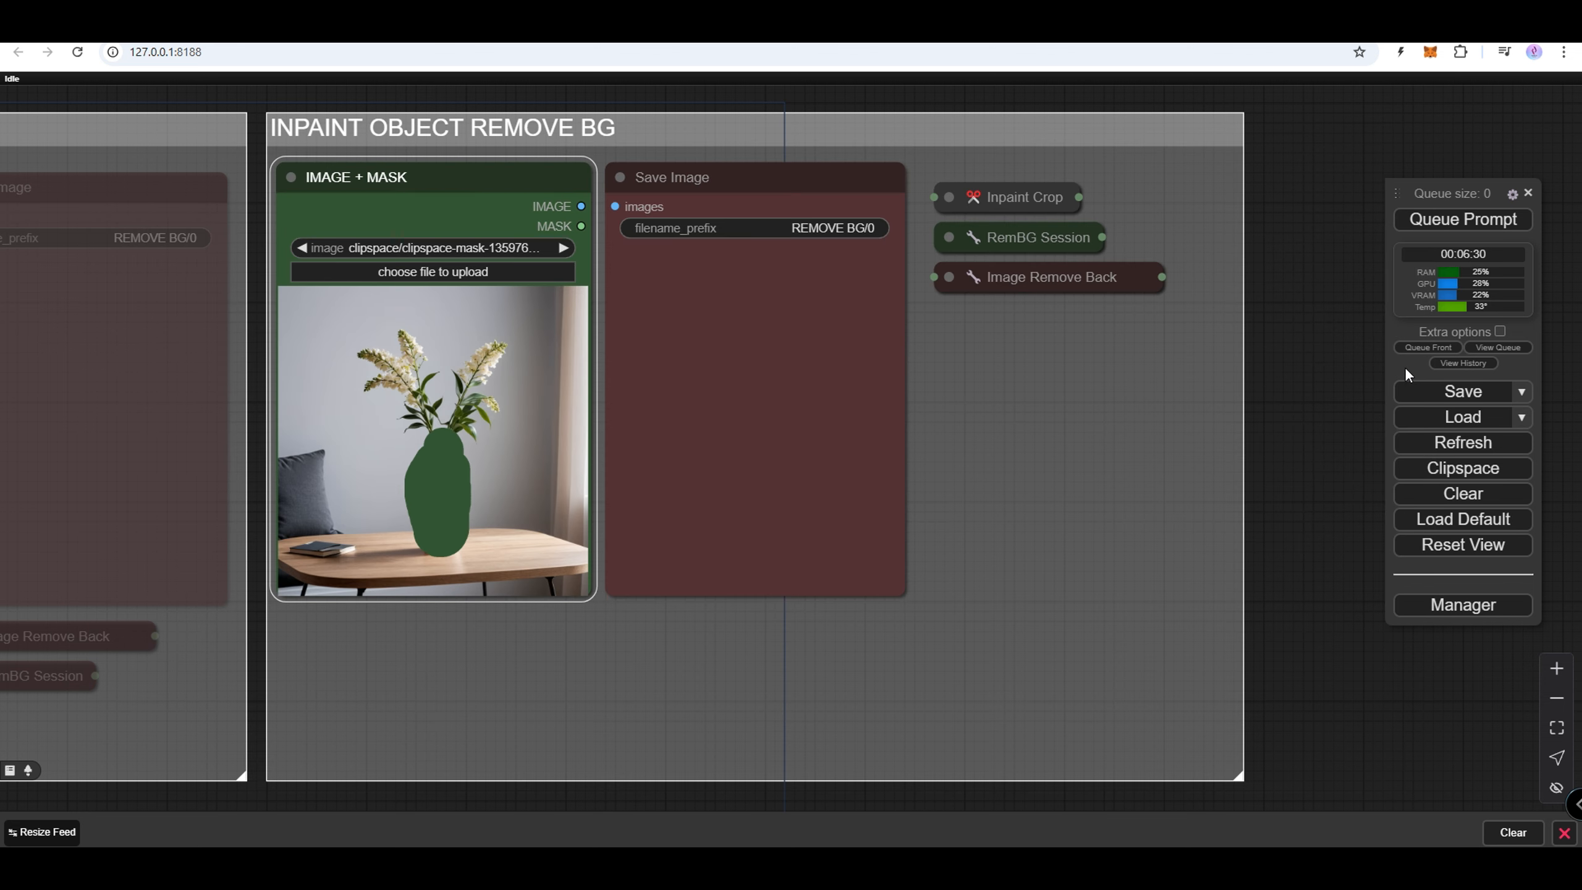
{"action": "left_click", "coordinate": [1444, 223]}
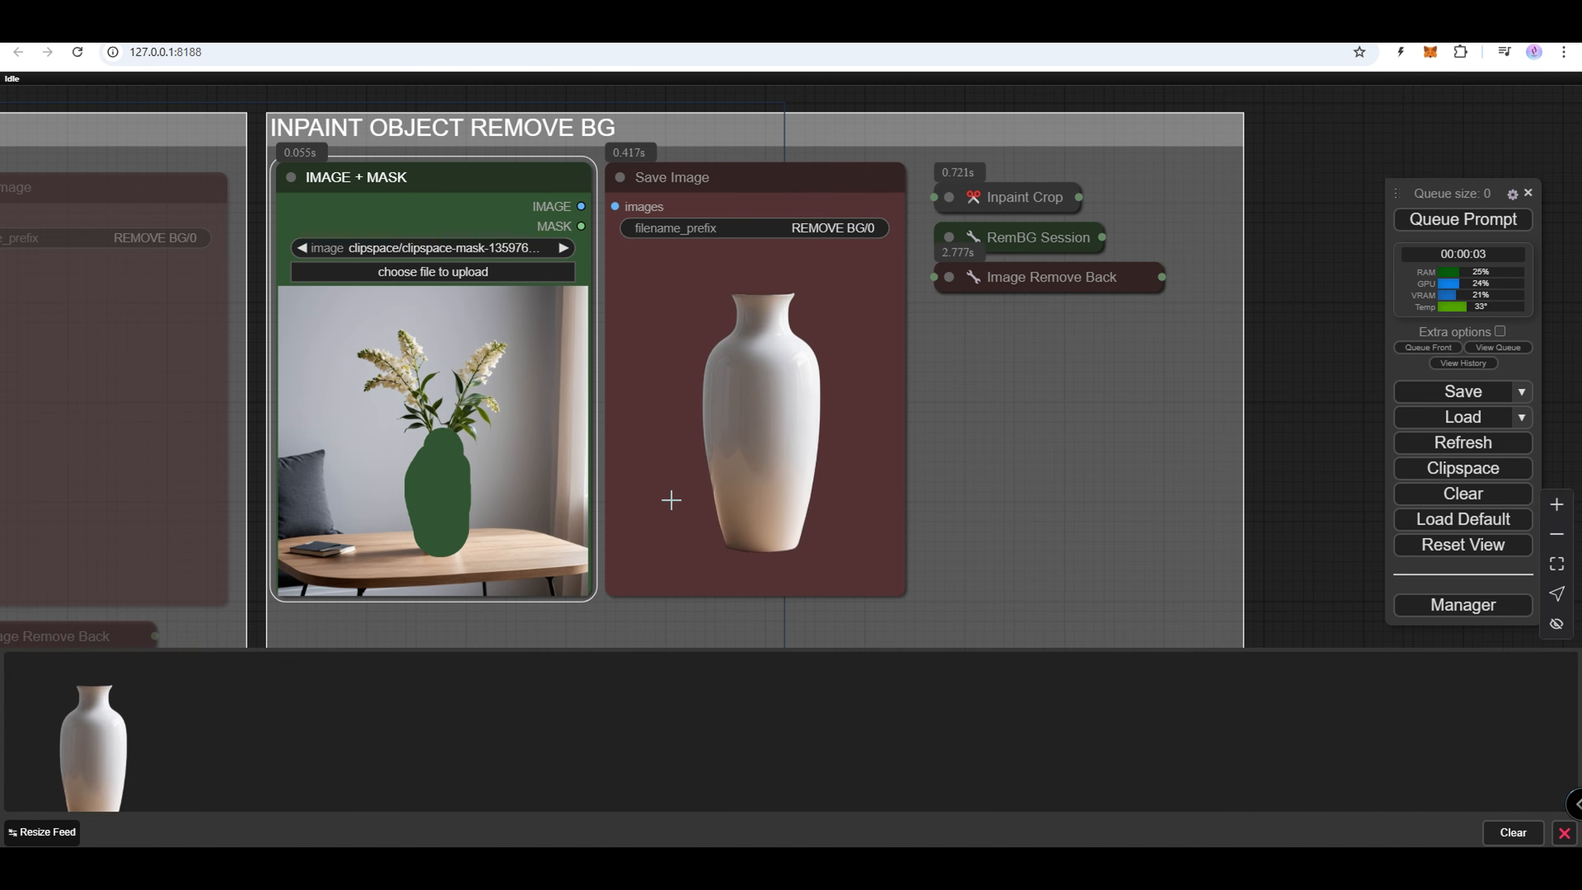
{"action": "left_click", "coordinate": [117, 709]}
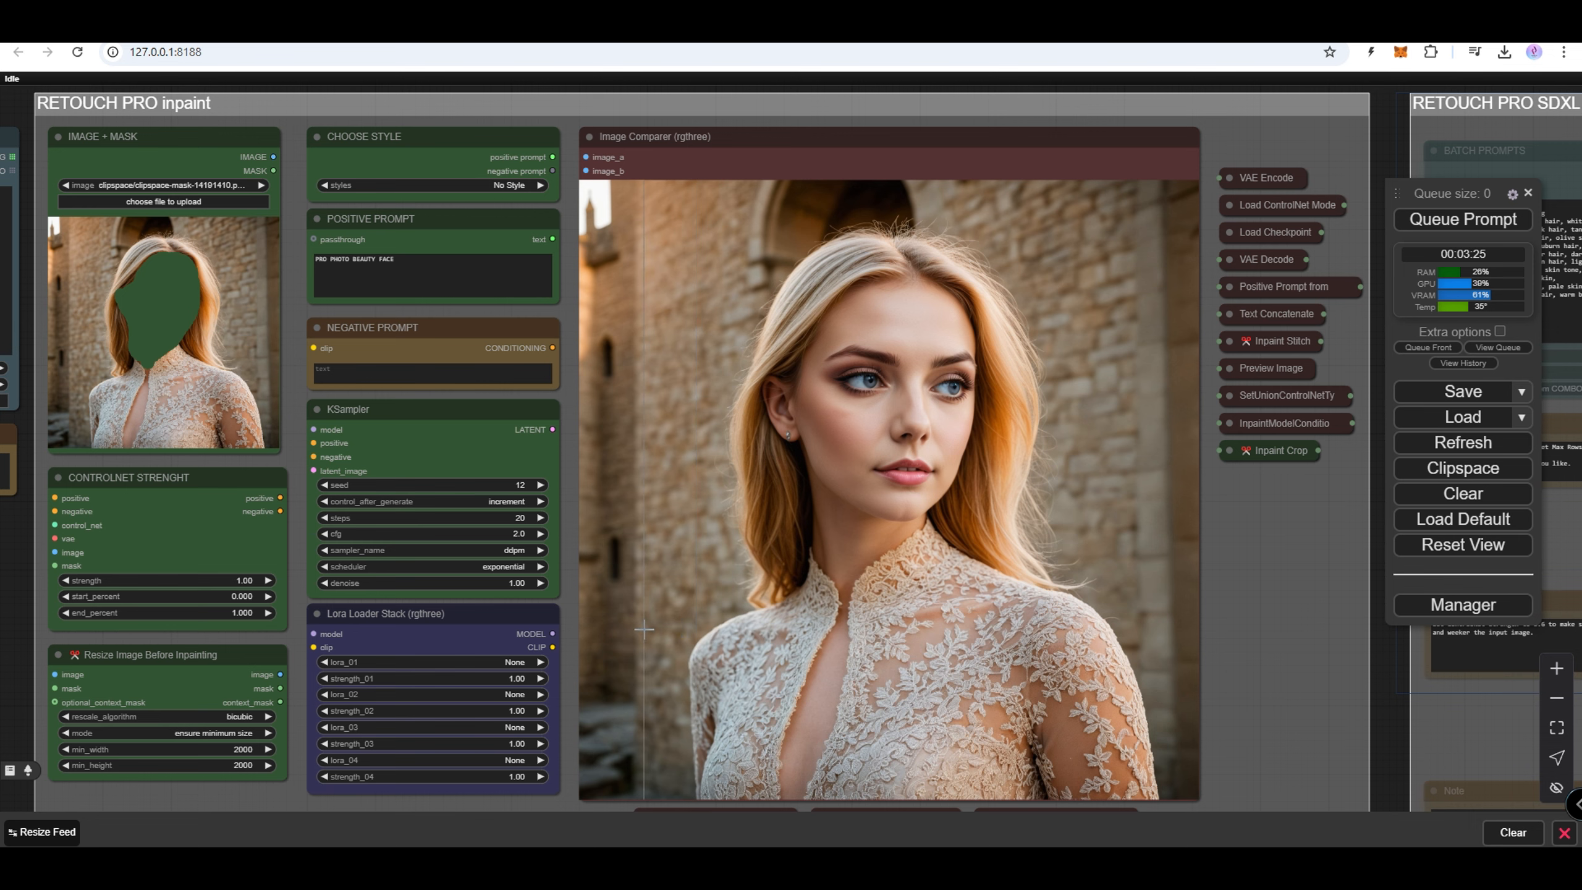
- Examine the RETOUCH PRO inpaint result and the frame-keyed prompt lines in the BATCH PROMPTS node of the BATCH PROMPT TEXT2VIDEO group
{"action": "scroll", "coordinate": [1015, 368], "scroll_direction": "up", "scroll_amount": 10}
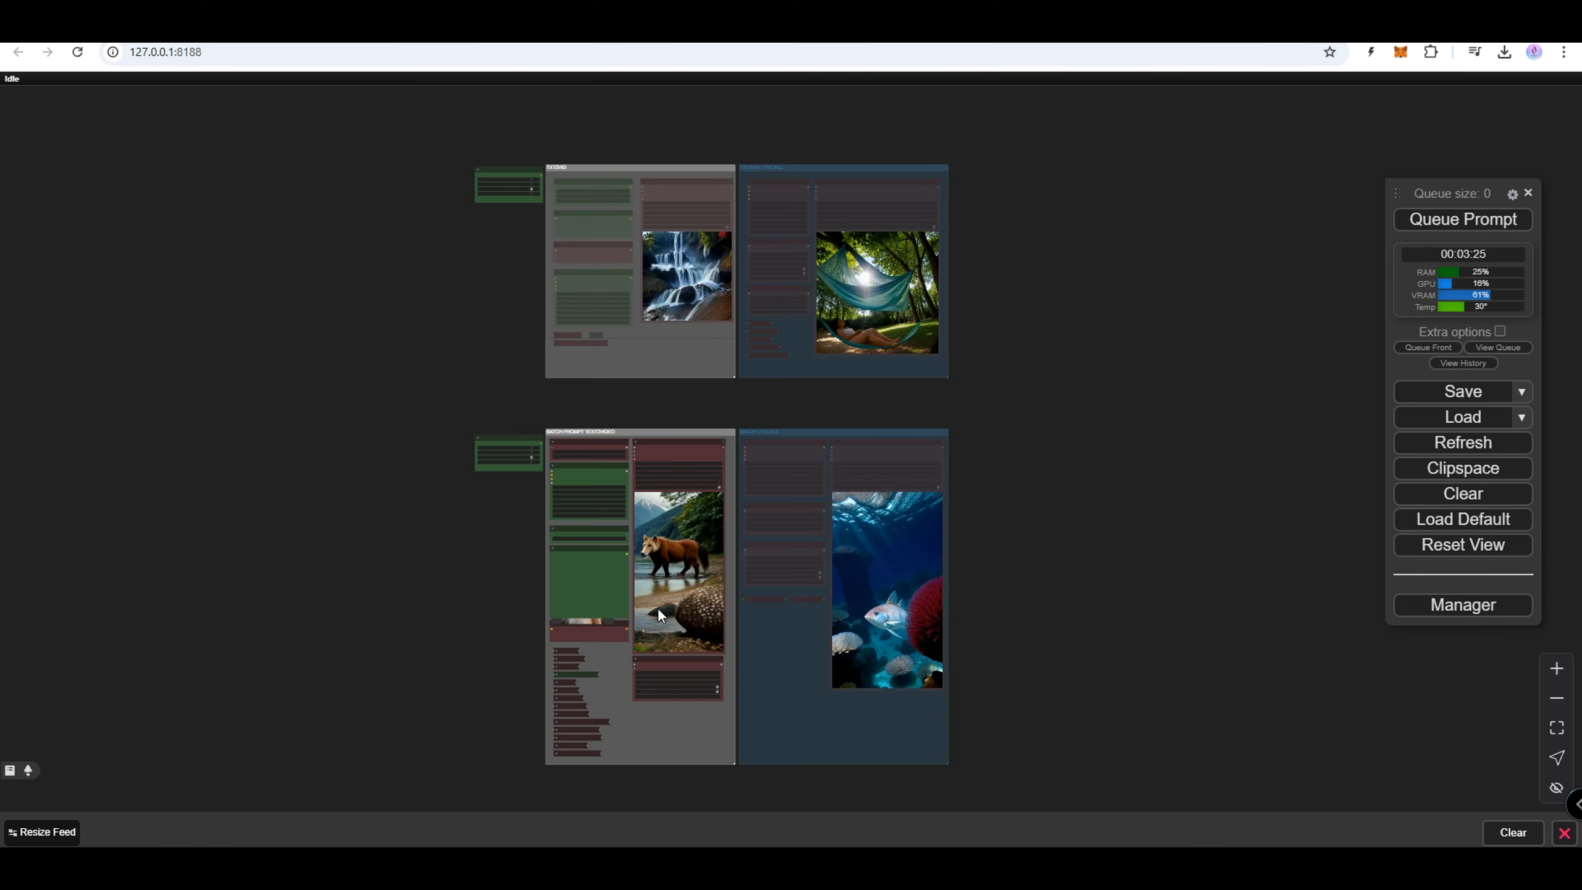
{"action": "scroll", "coordinate": [518, 565], "scroll_direction": "up", "scroll_amount": 7}
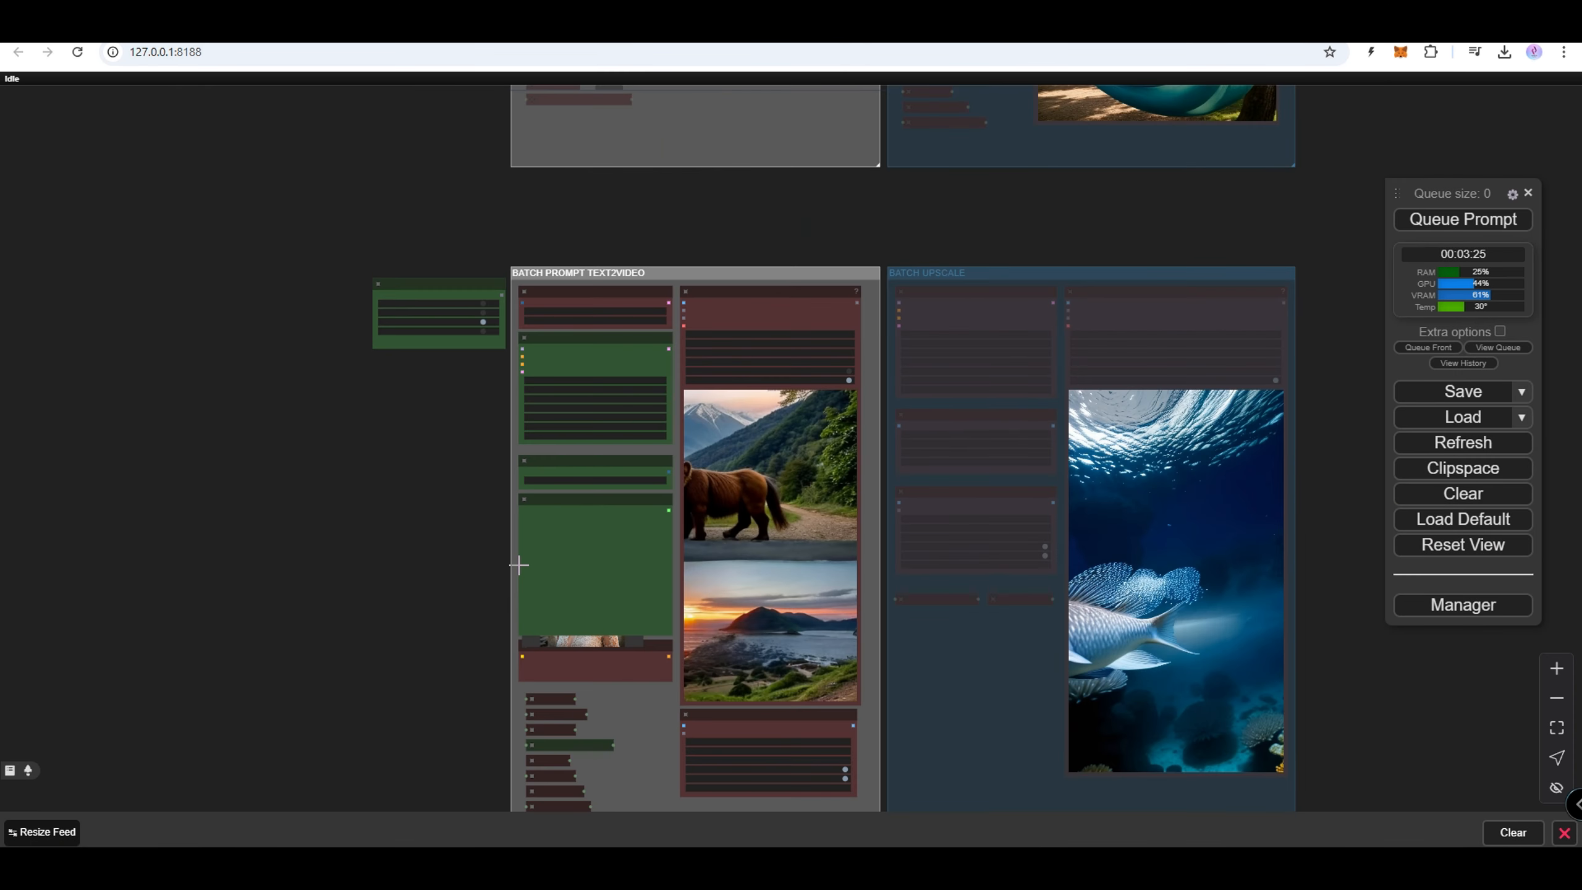
{"action": "scroll", "coordinate": [518, 565], "scroll_direction": "up", "scroll_amount": 10}
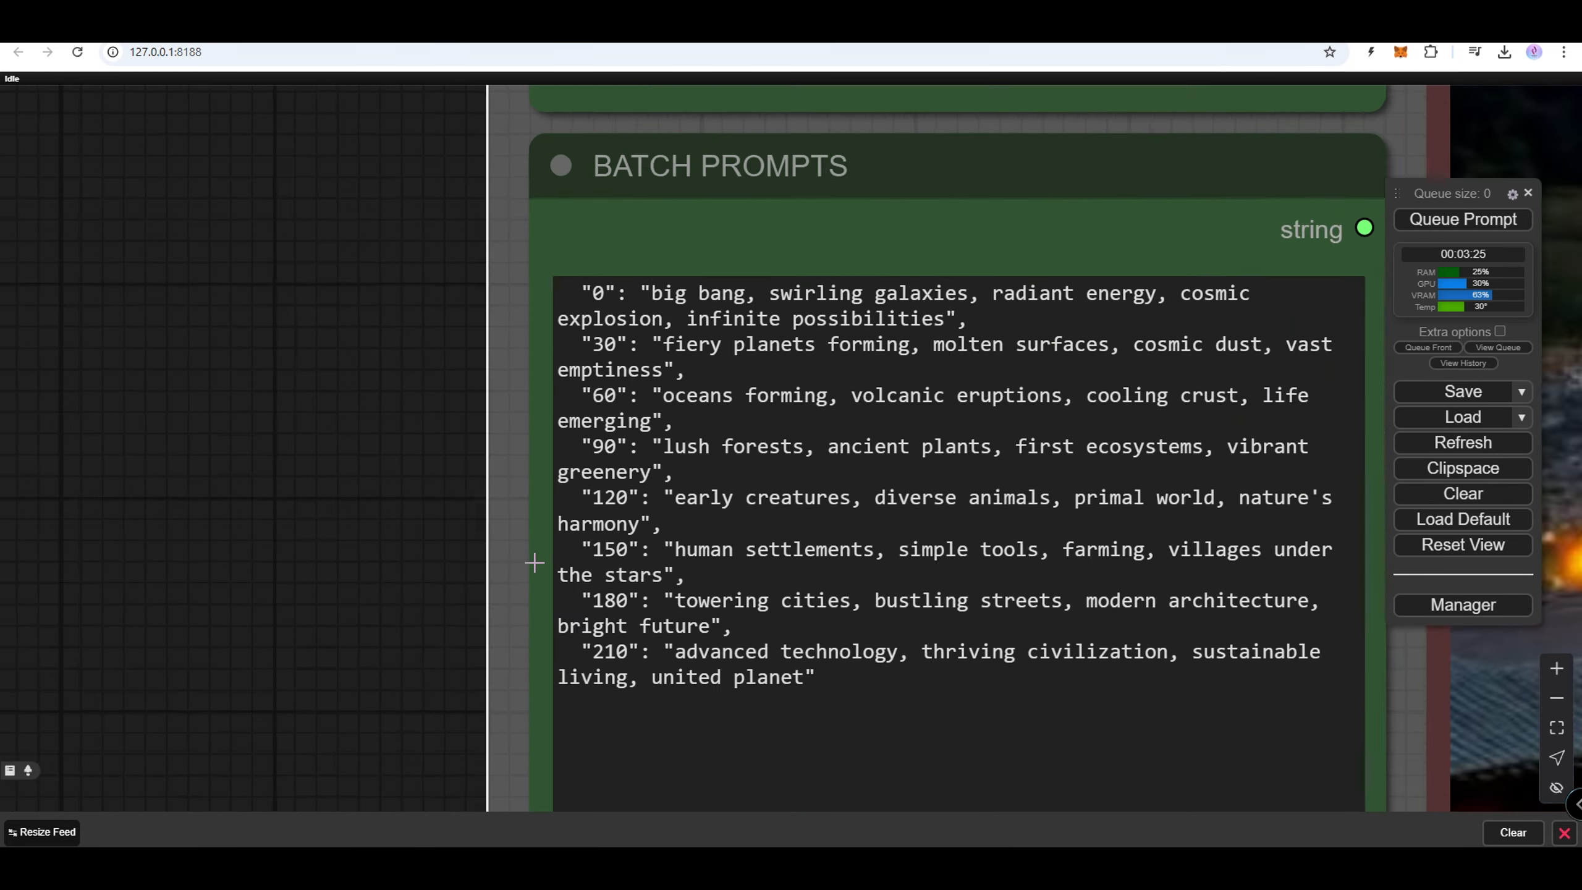
{"action": "scroll", "coordinate": [534, 563], "scroll_direction": "up", "scroll_amount": 2}
{"action": "left_click_drag", "start_coordinate": [477, 559], "coordinate": [109, 582]}
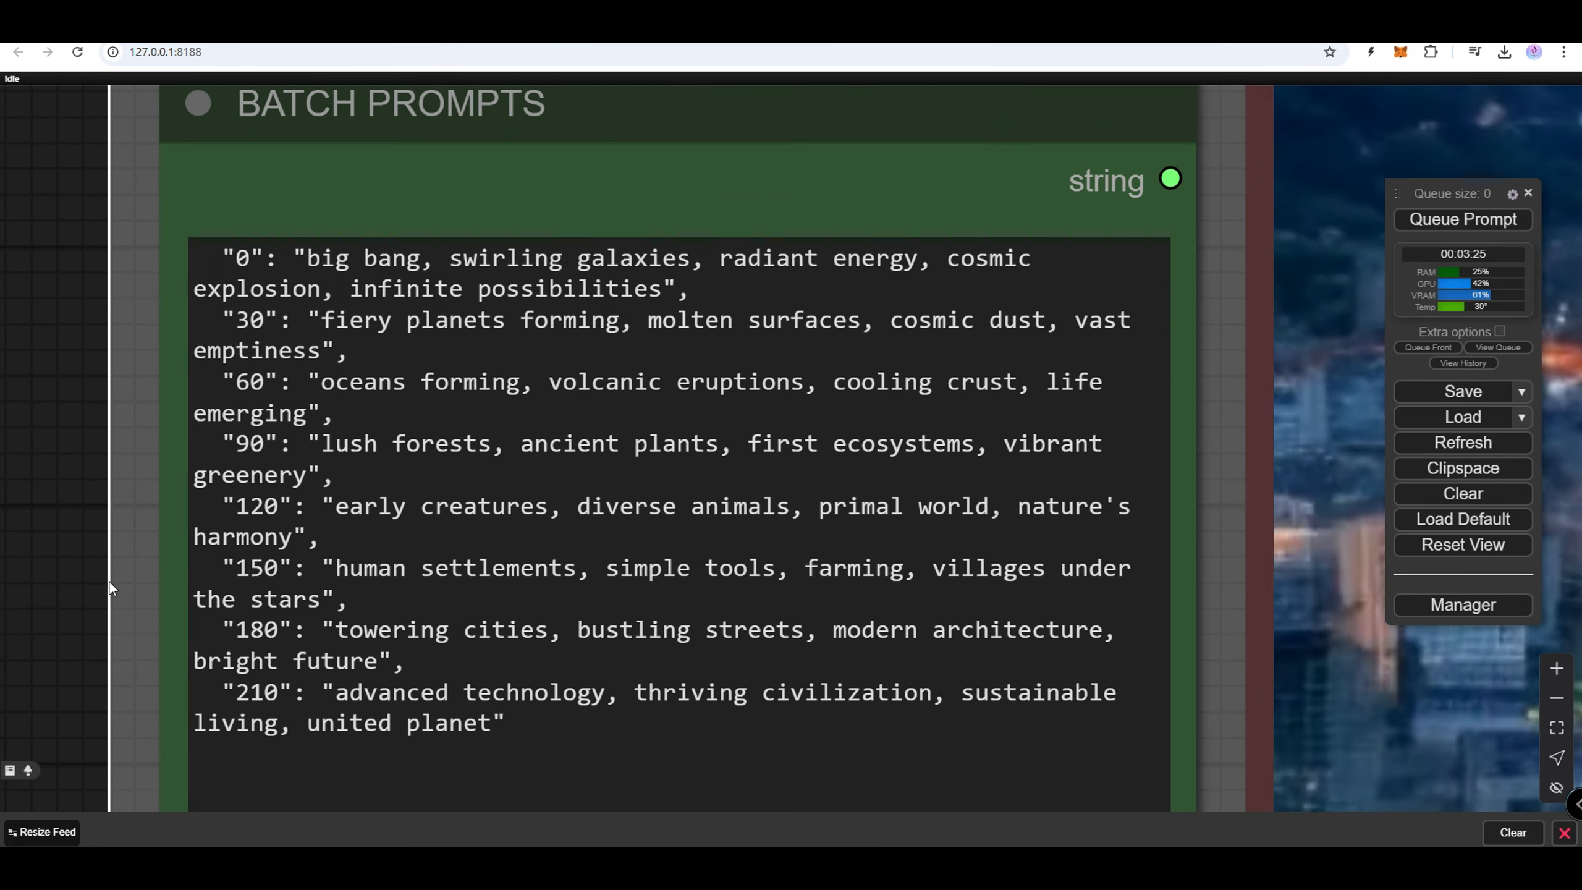
{"action": "left_click_drag", "start_coordinate": [223, 258], "coordinate": [688, 290]}
{"action": "left_click", "coordinate": [223, 320]}
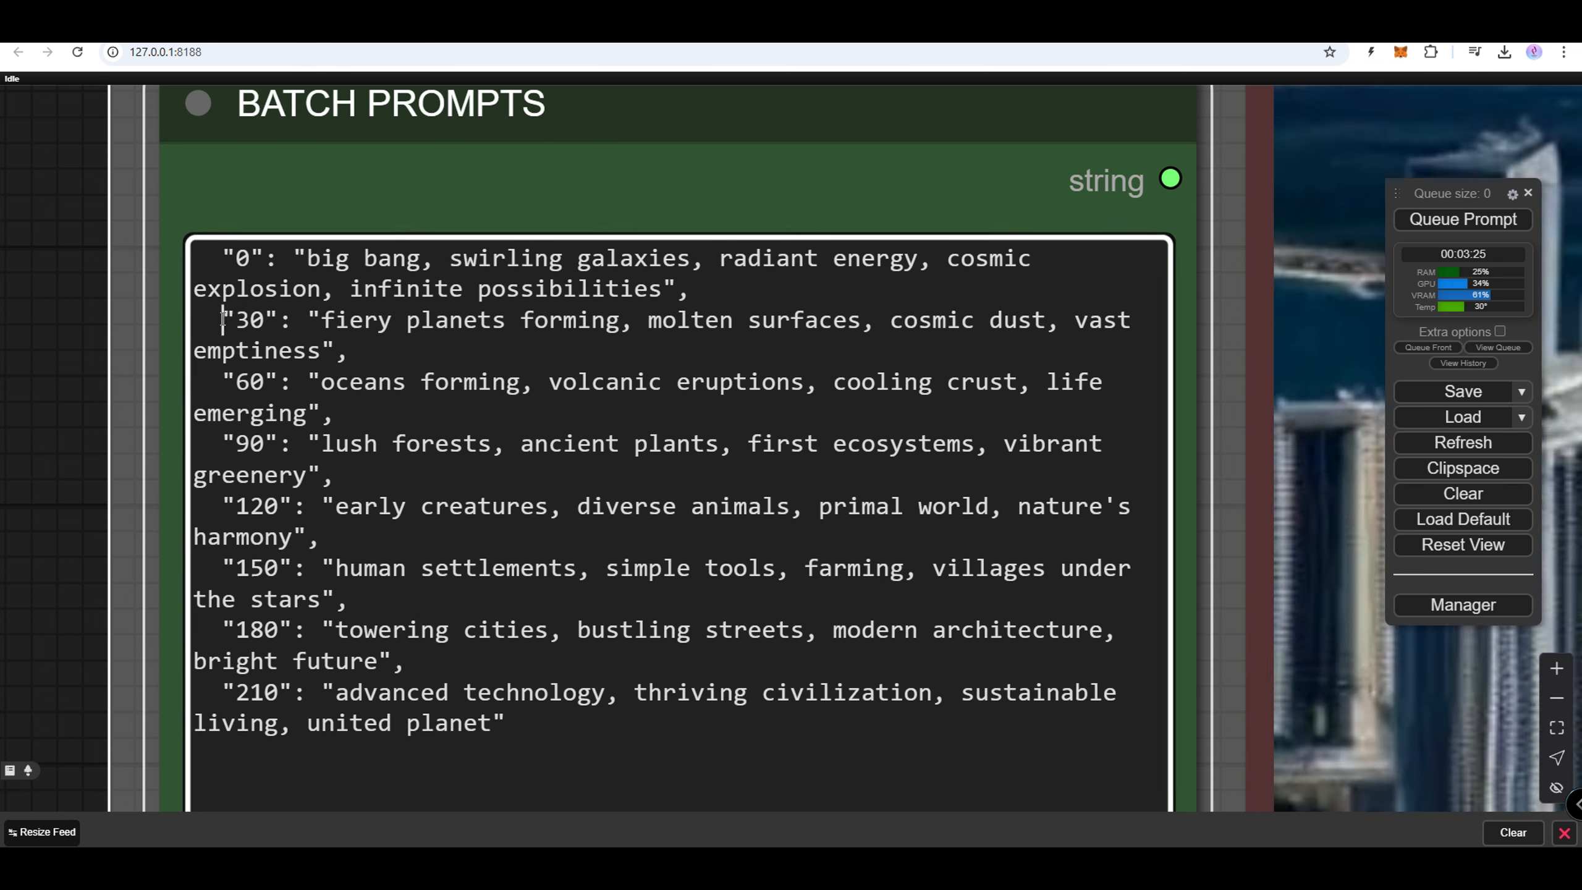
{"action": "left_click_drag", "start_coordinate": [223, 320], "coordinate": [341, 352]}
{"action": "left_click_drag", "start_coordinate": [223, 381], "coordinate": [341, 412]}
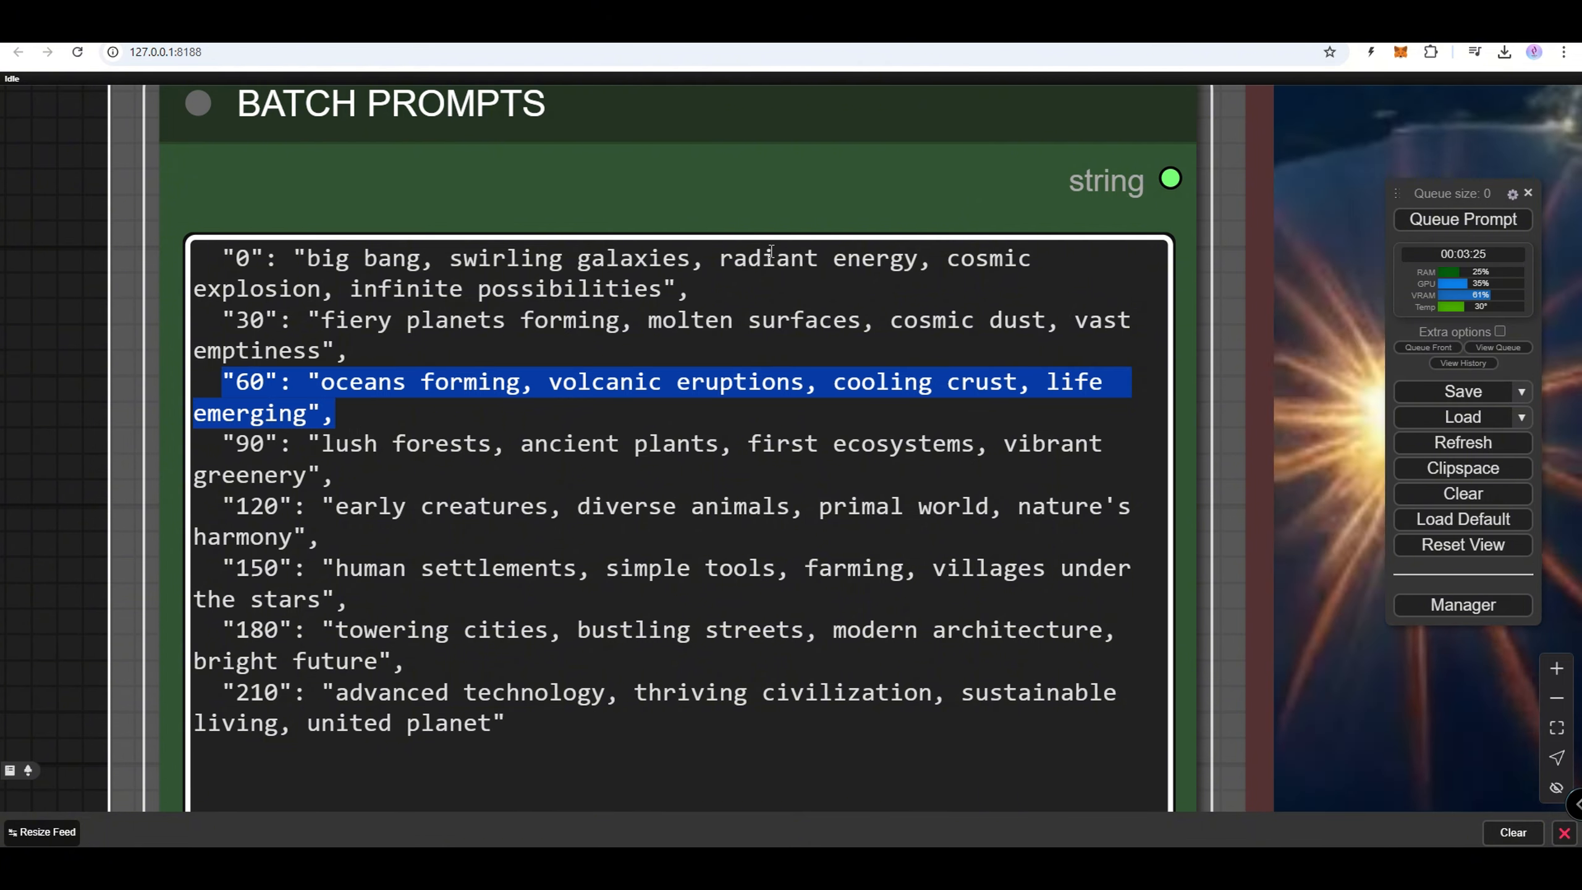
- Look over the text-to-video preview and the BATCH UPSCALE group's upscale and frame interpolation nodes
{"action": "scroll", "coordinate": [771, 251], "scroll_direction": "down", "scroll_amount": 6}
{"action": "left_click_drag", "start_coordinate": [469, 406], "coordinate": [119, 454]}
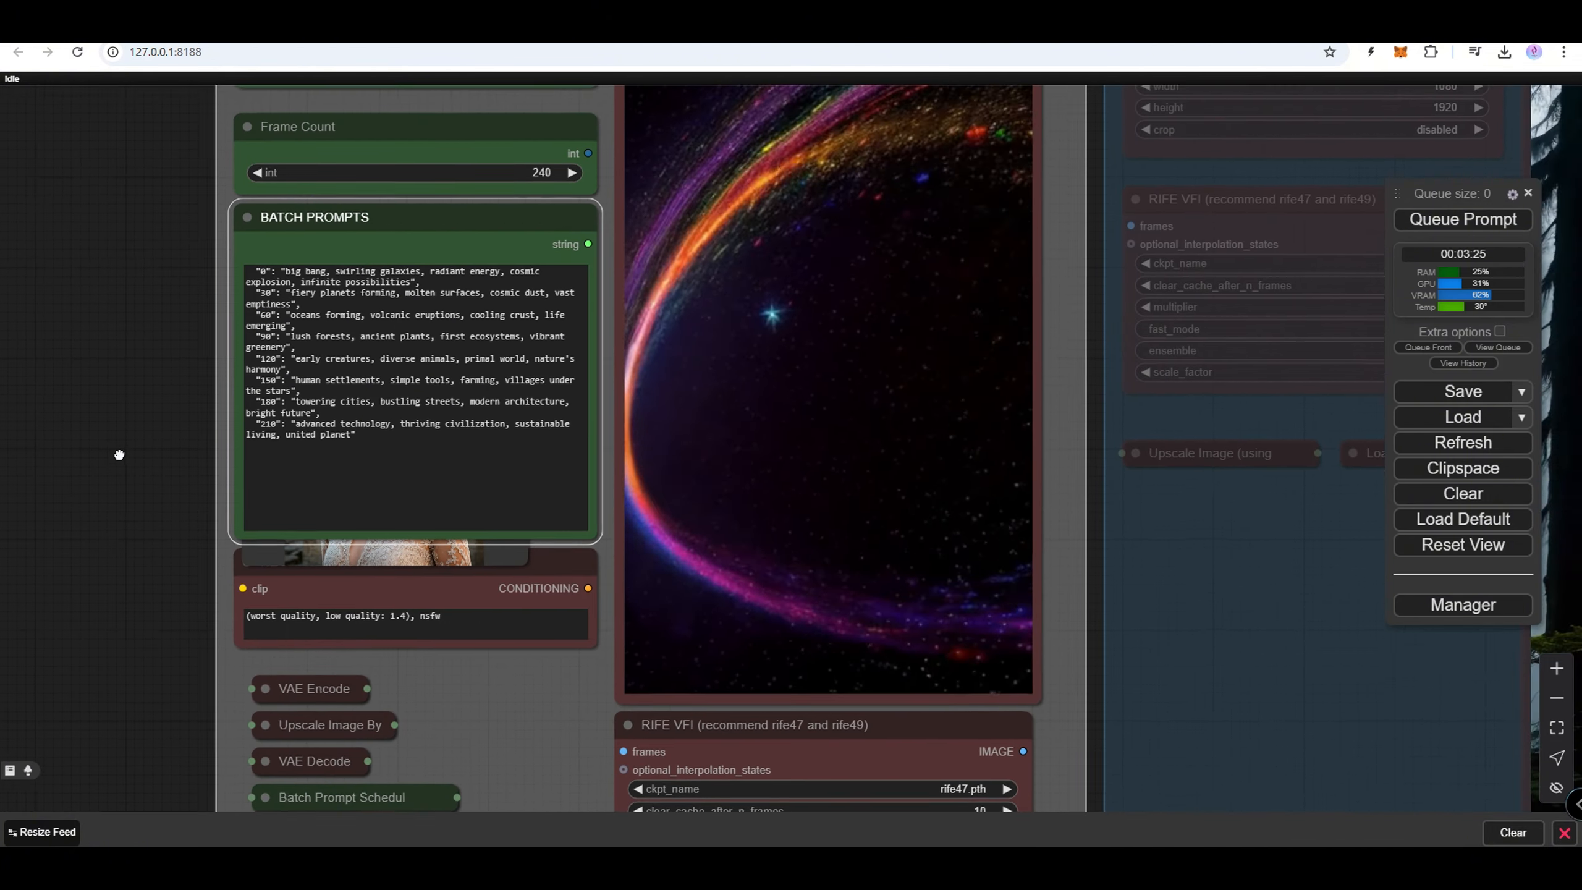
{"action": "left_click_drag", "start_coordinate": [1235, 607], "coordinate": [294, 676]}
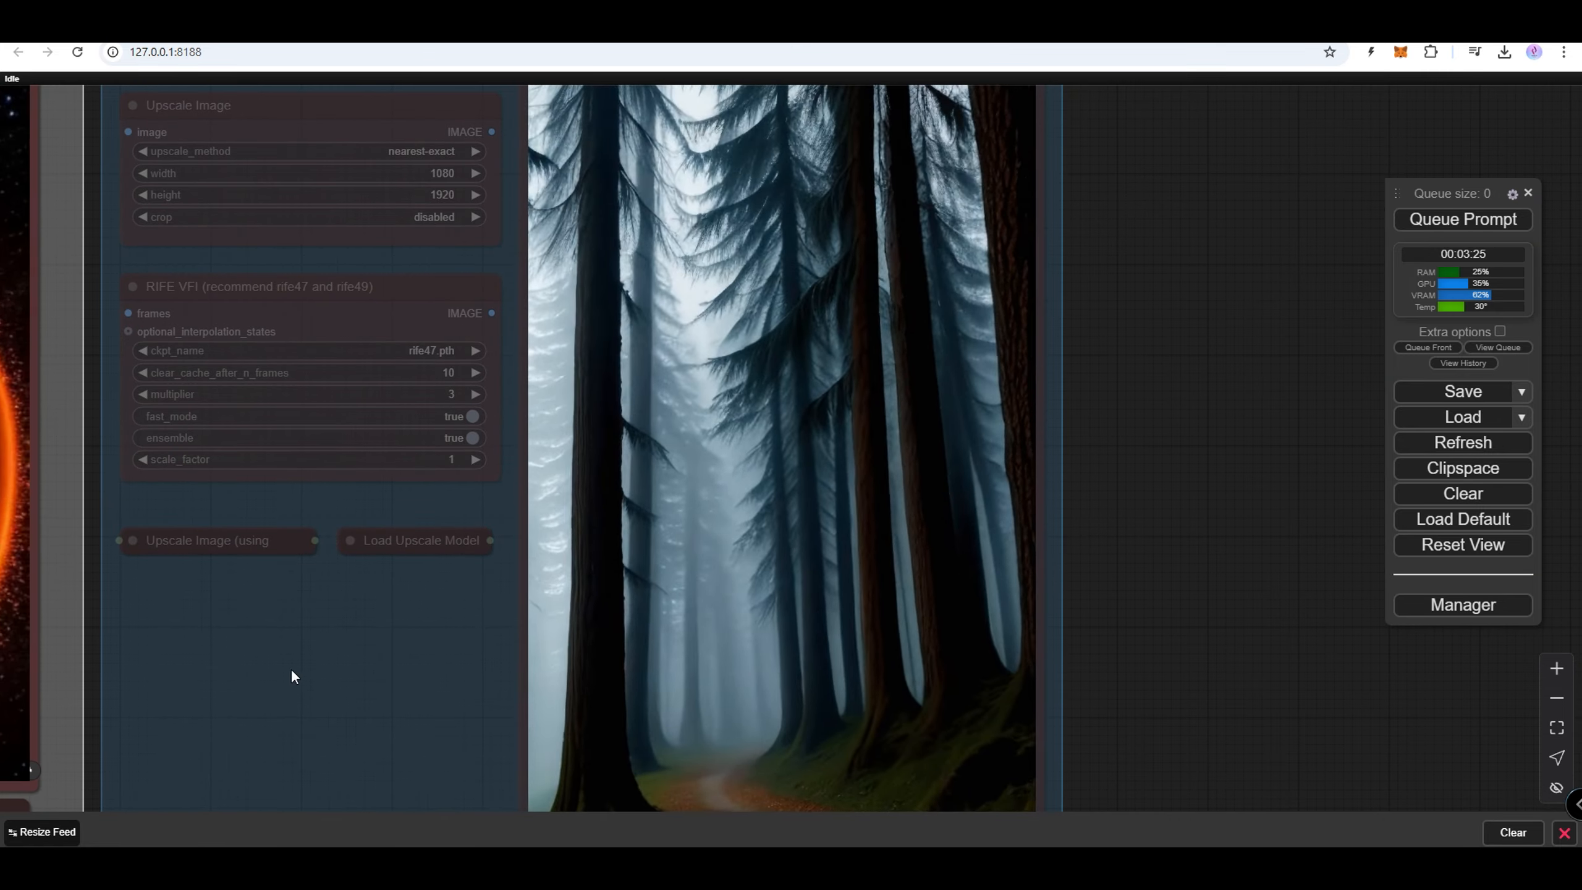
{"action": "scroll", "coordinate": [1034, 434], "scroll_direction": "down", "scroll_amount": 3}
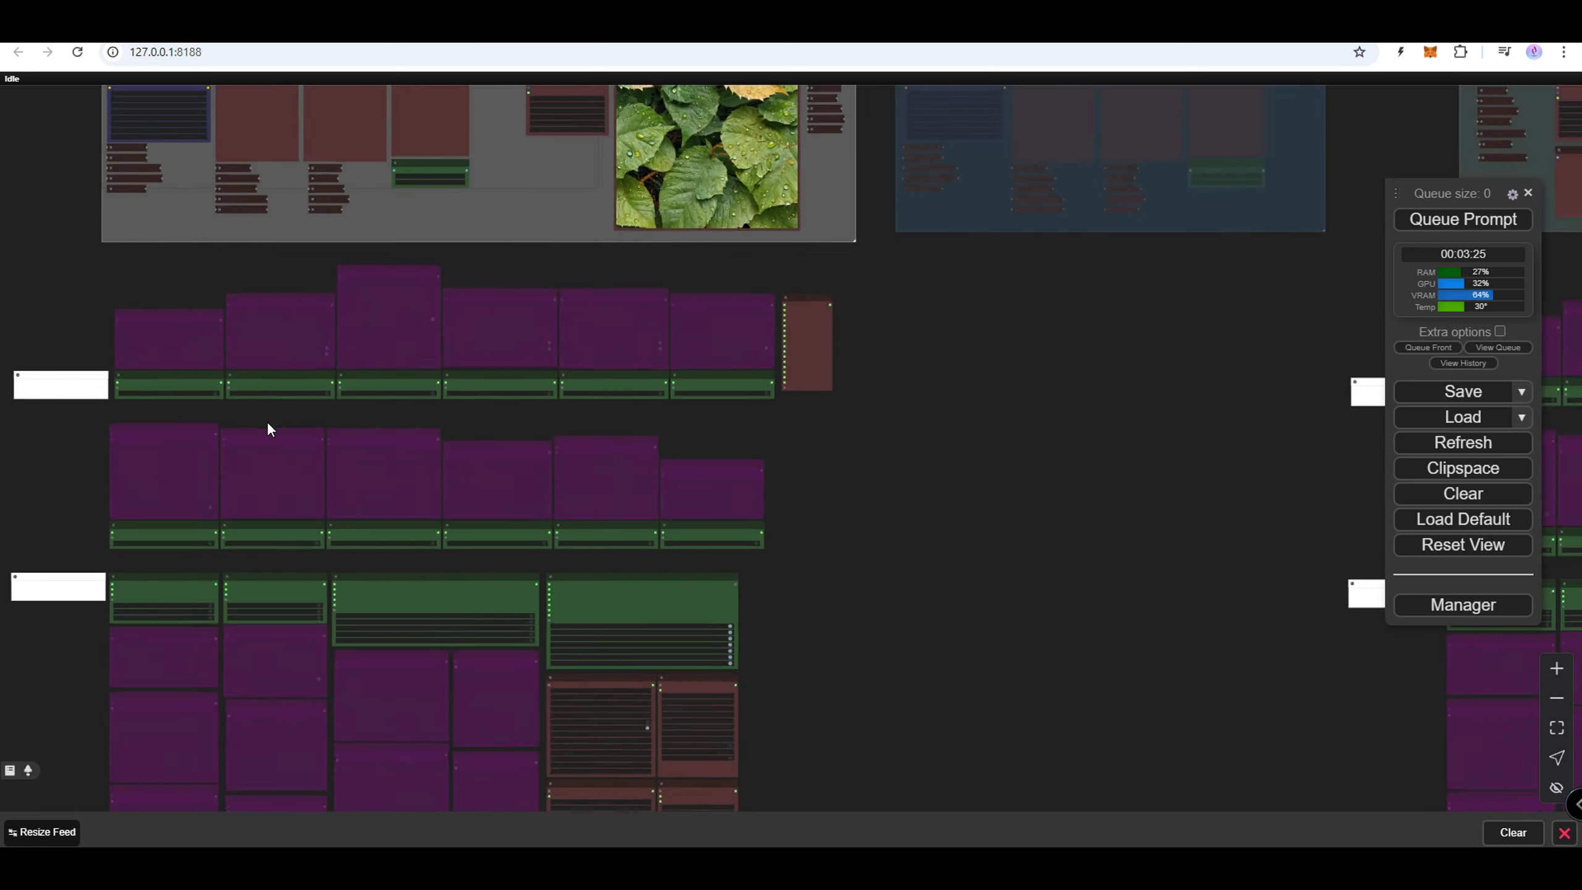
- Try the ORBITAL and DOLLY motion bypassers, switching each one on and back off
{"action": "scroll", "coordinate": [267, 421], "scroll_direction": "up", "scroll_amount": 8}
{"action": "left_click", "coordinate": [181, 359]}
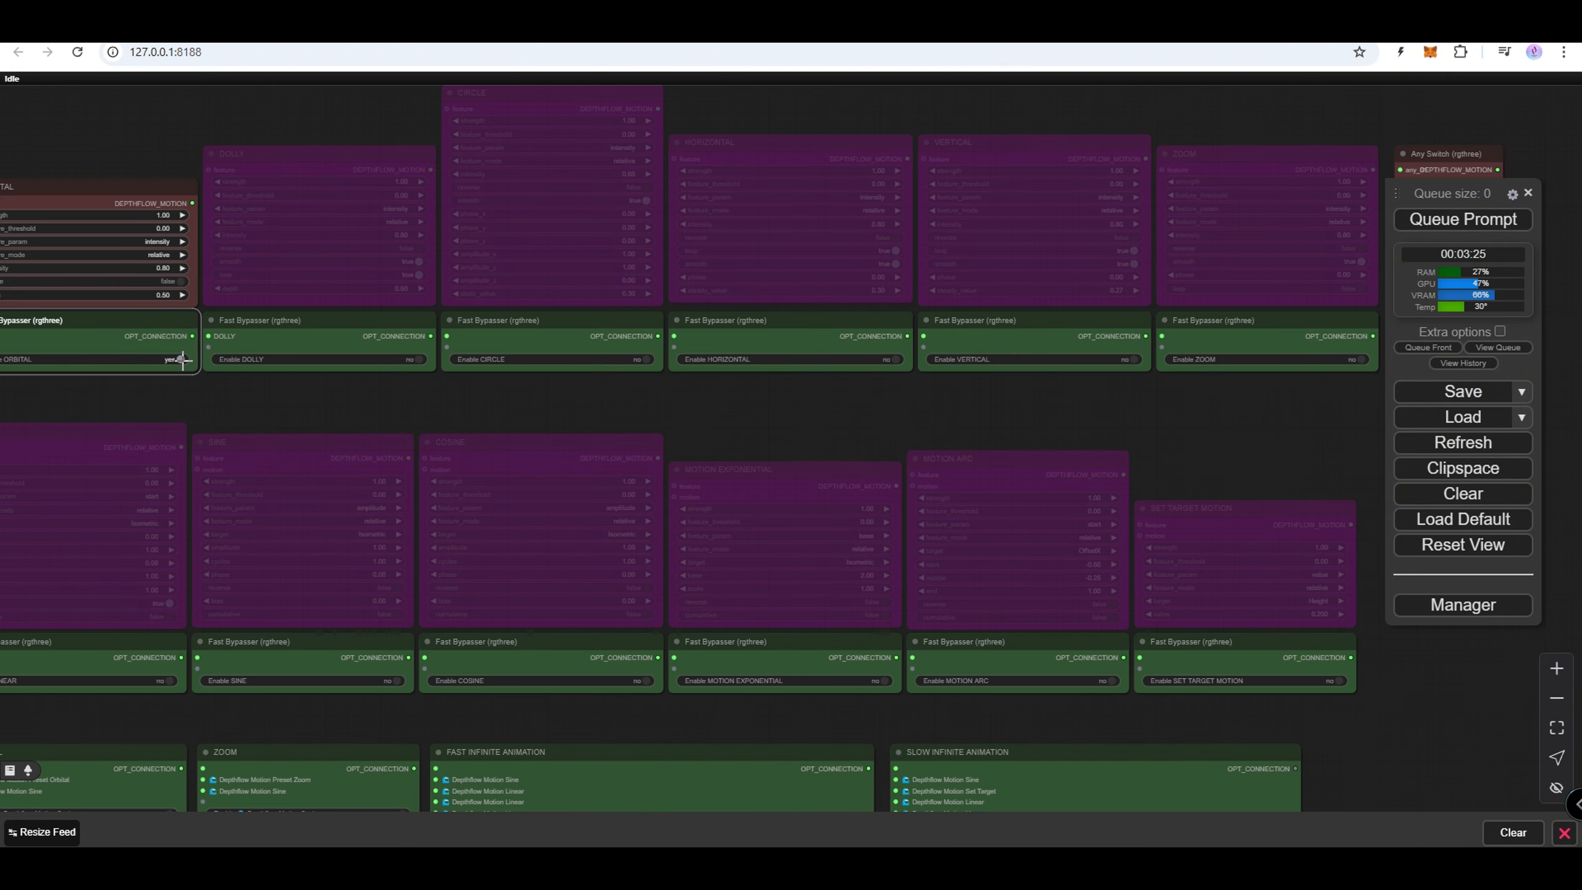
{"action": "left_click", "coordinate": [181, 360]}
{"action": "left_click", "coordinate": [408, 360]}
{"action": "left_click", "coordinate": [415, 360]}
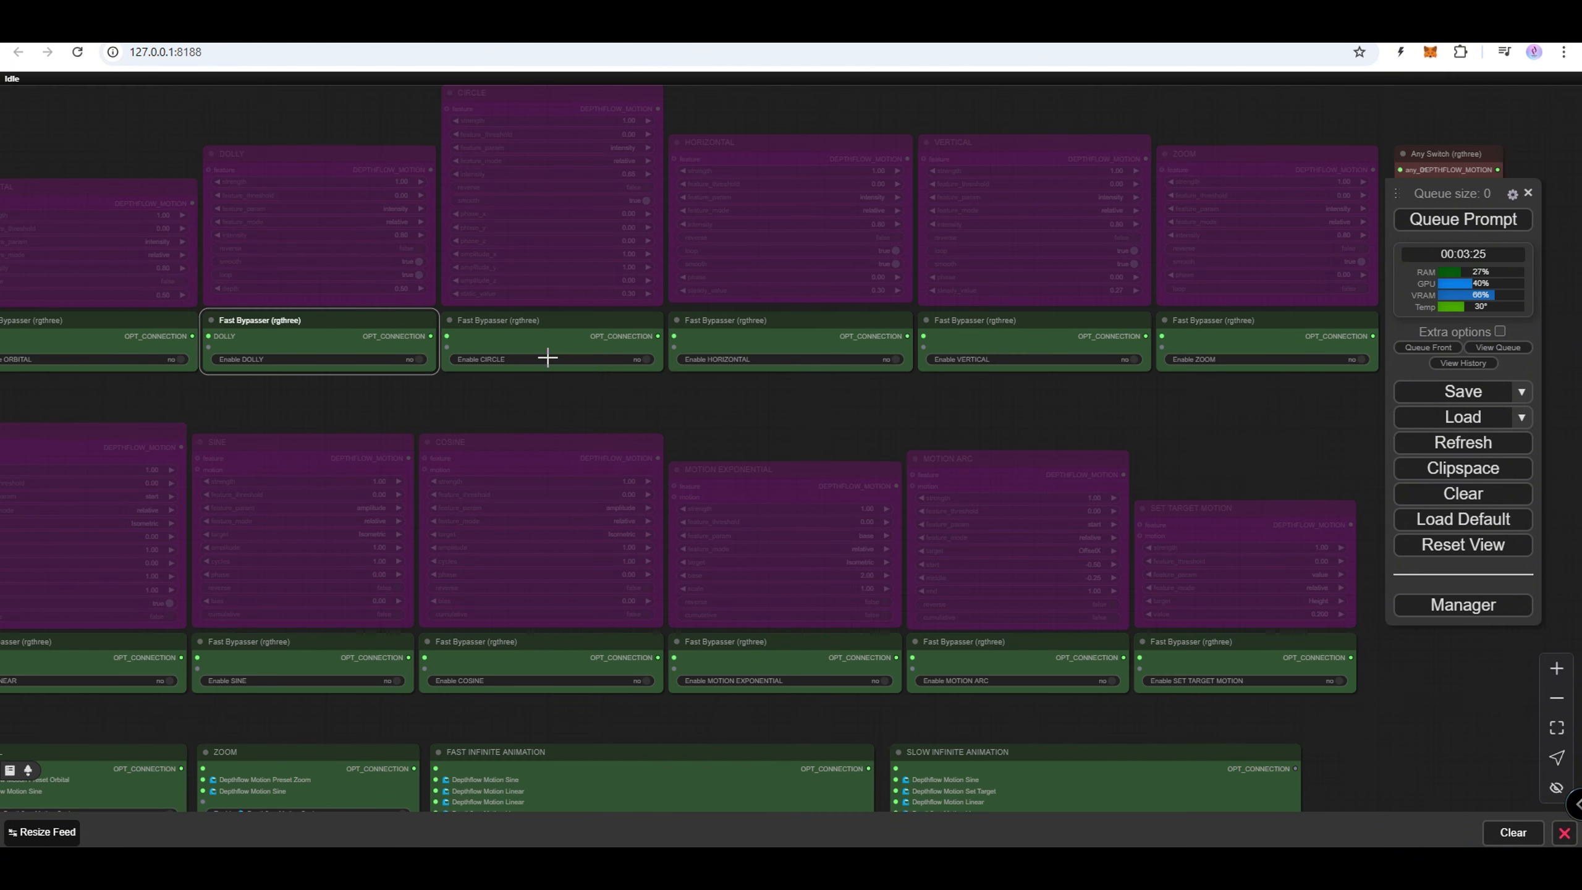
- Try the CIRCLE motion bypasser and the motion switches of the SLOW INFINITE ANIMATION bypasser, switching them on and back off
{"action": "left_click", "coordinate": [646, 360]}
{"action": "left_click_drag", "start_coordinate": [854, 415], "coordinate": [643, 82]}
{"action": "left_click_drag", "start_coordinate": [1101, 481], "coordinate": [1072, 297]}
{"action": "left_click", "coordinate": [1034, 336]}
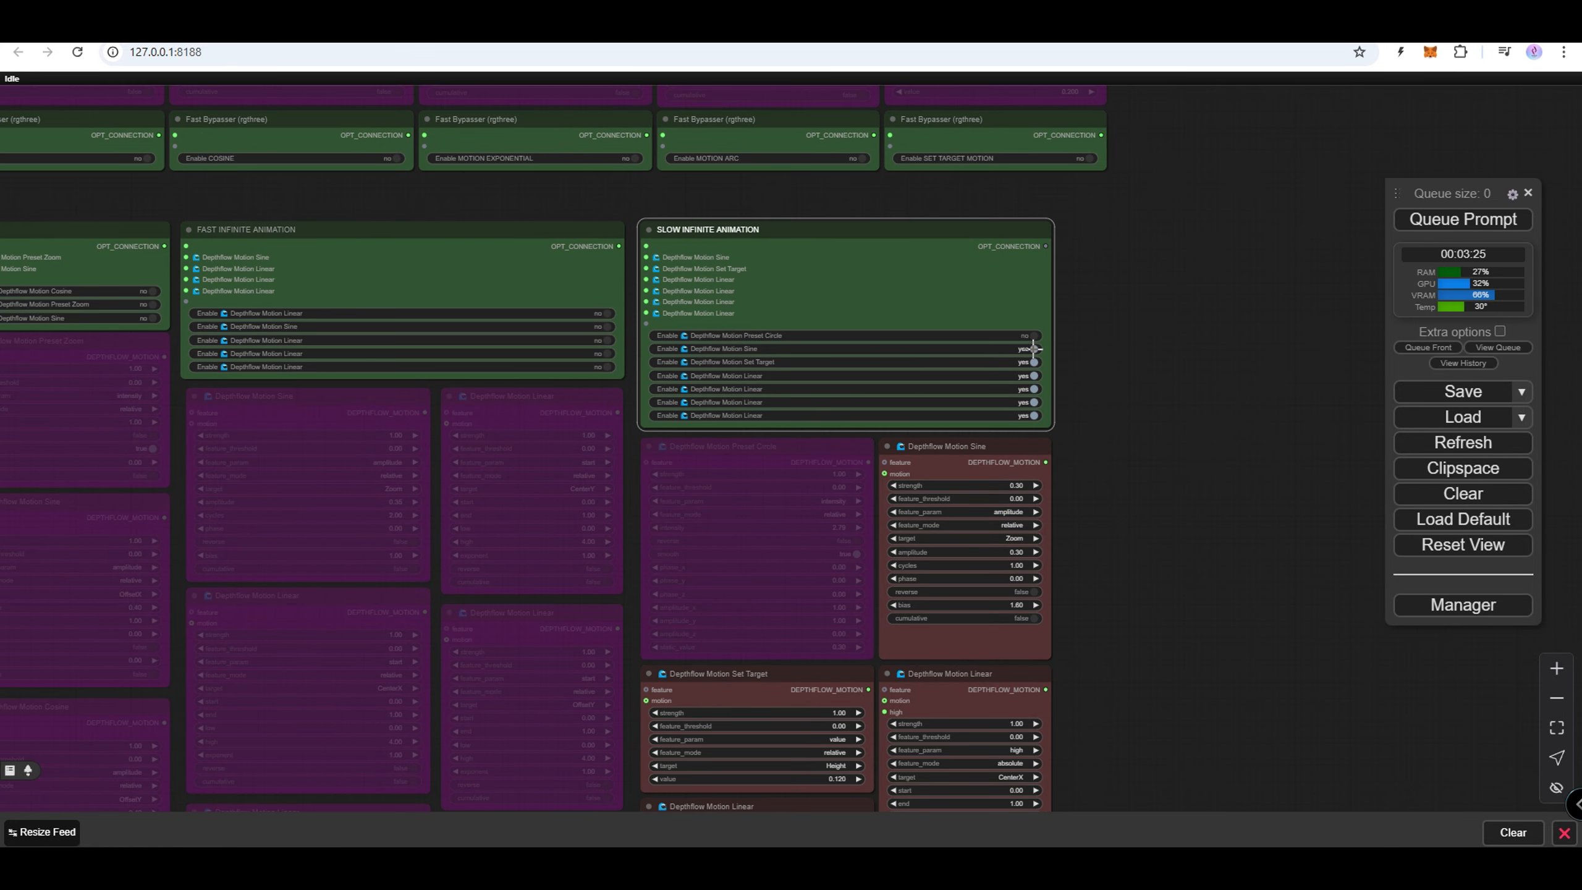
{"action": "left_click", "coordinate": [1033, 349]}
{"action": "left_click", "coordinate": [1033, 362]}
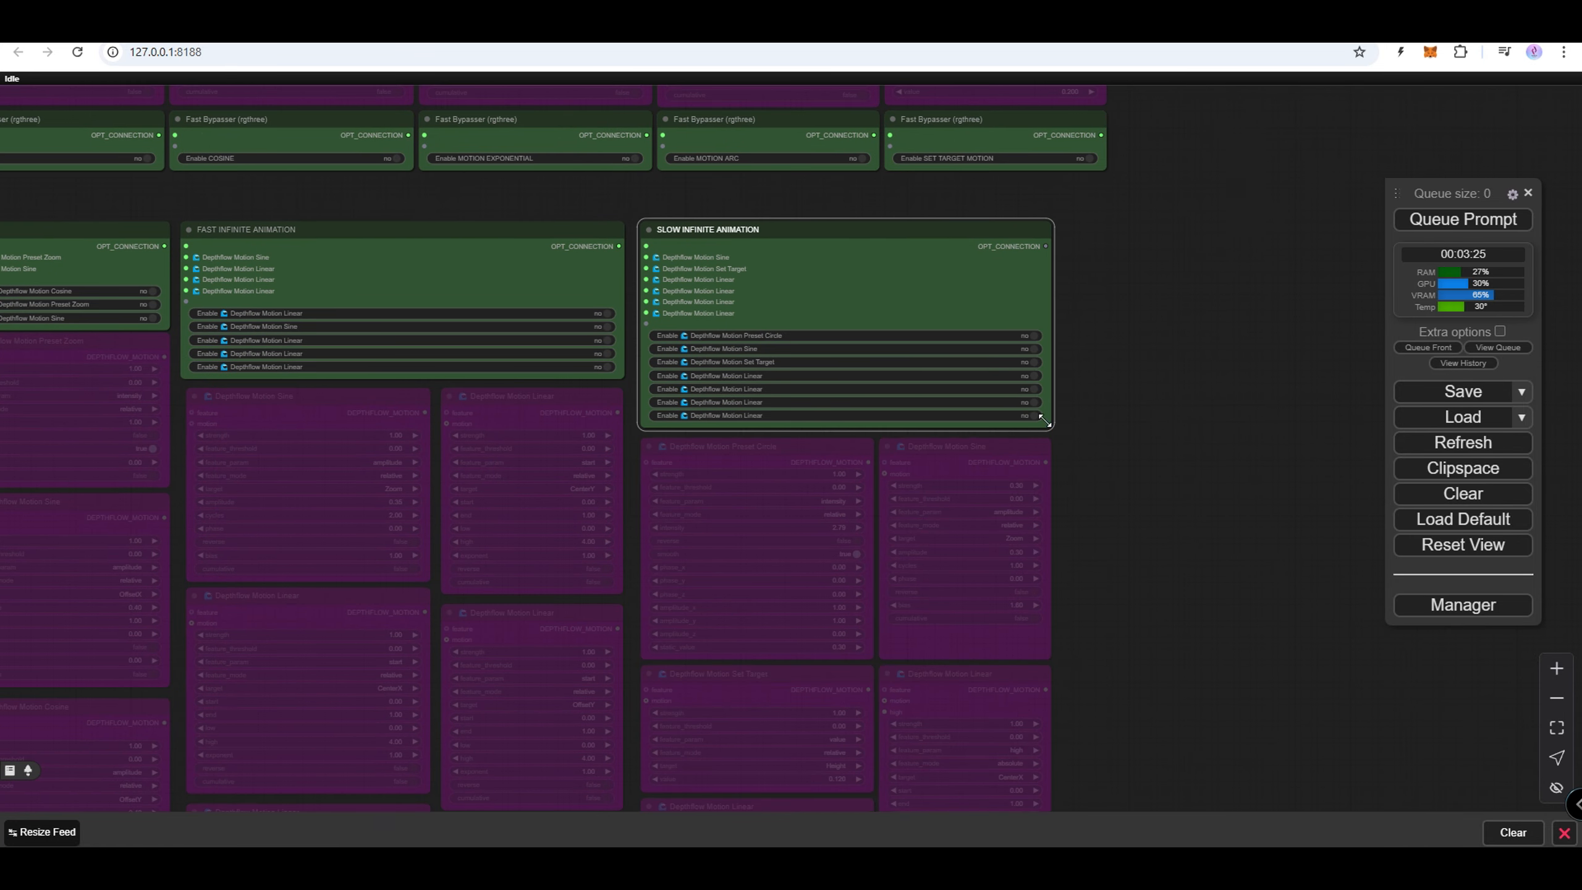
- Examine the leaf-pattern video preview, the SEAMLESS PATTERN CREATOR group and the IMAGE TO MOTION group with its rocks video
{"action": "left_click_drag", "start_coordinate": [1173, 239], "coordinate": [1194, 872]}
{"action": "left_click_drag", "start_coordinate": [1251, 284], "coordinate": [1162, 633]}
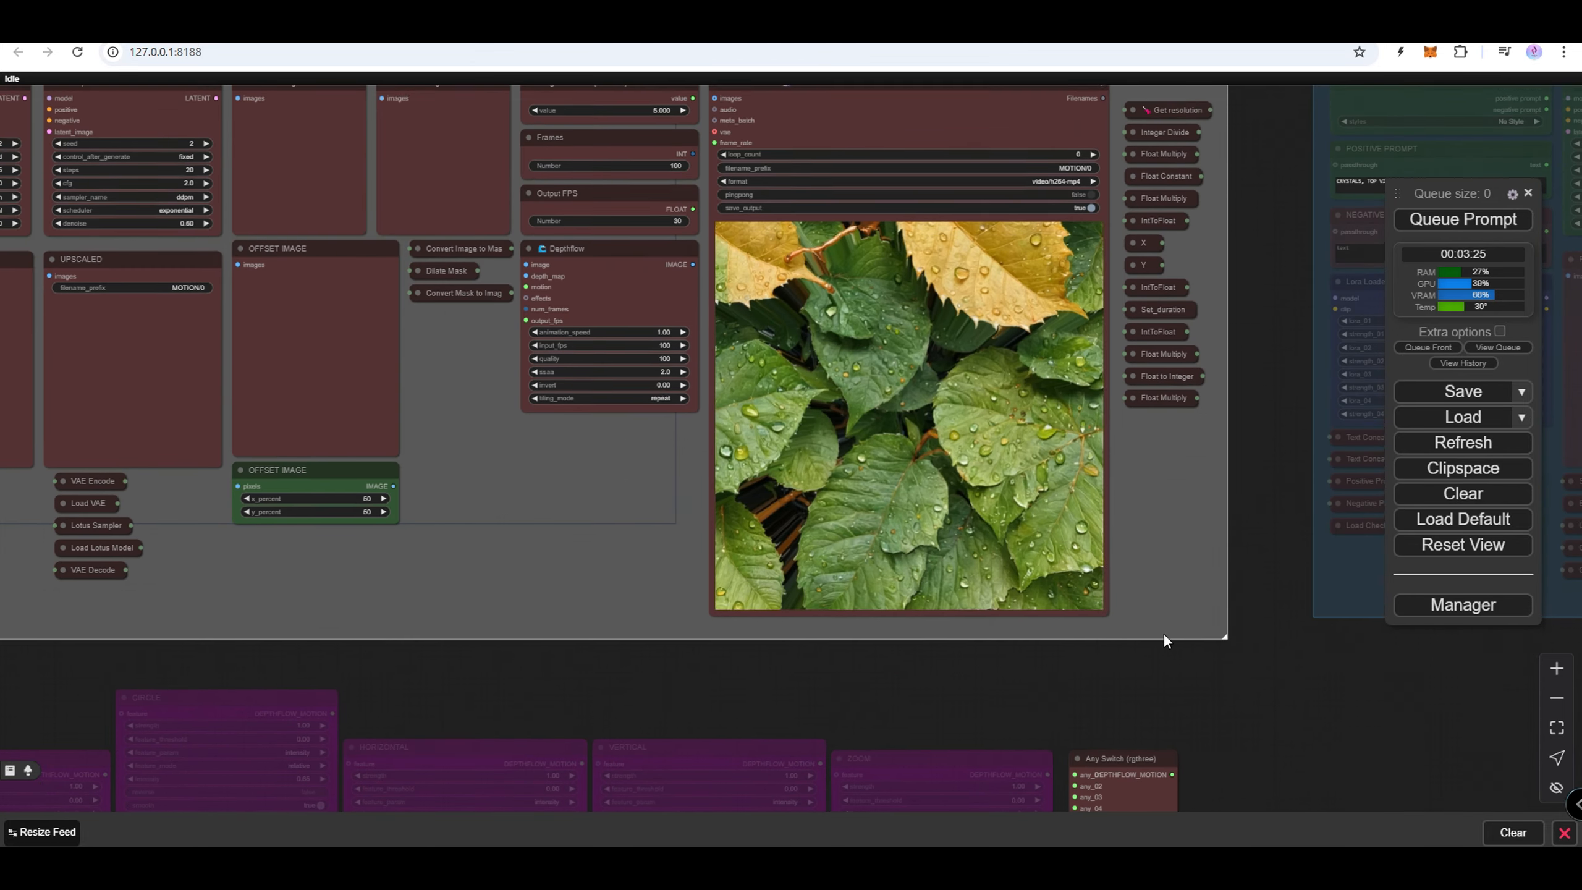
{"action": "scroll", "coordinate": [1145, 464], "scroll_direction": "up", "scroll_amount": 7}
{"action": "left_click_drag", "start_coordinate": [1154, 473], "coordinate": [1188, 575]}
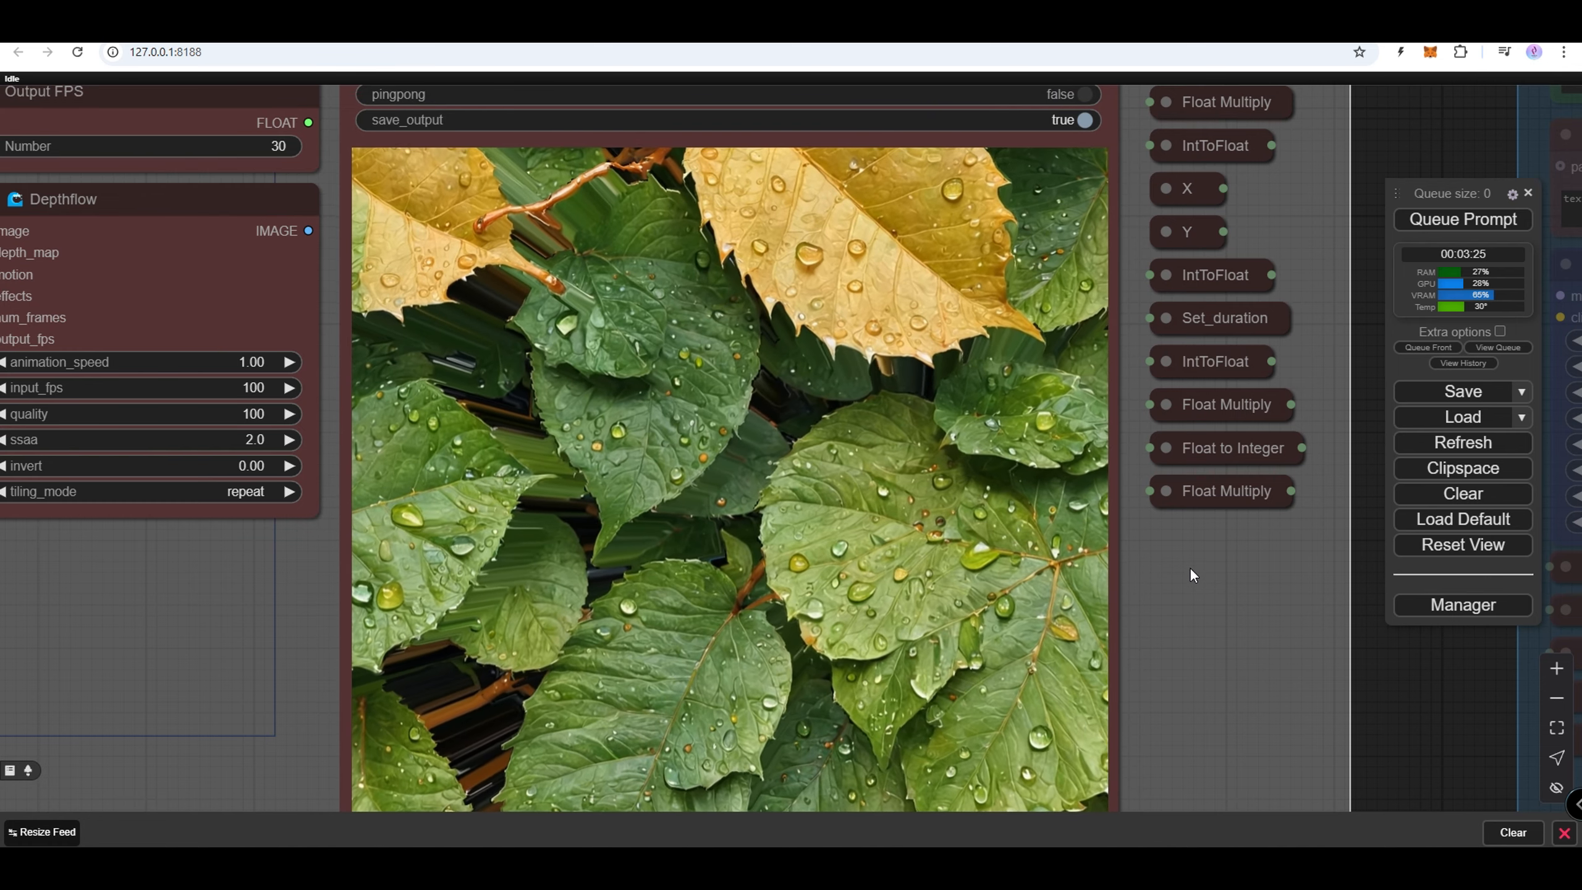
{"action": "scroll", "coordinate": [1189, 566], "scroll_direction": "down", "scroll_amount": 5}
{"action": "left_click_drag", "start_coordinate": [1283, 598], "coordinate": [91, 583]}
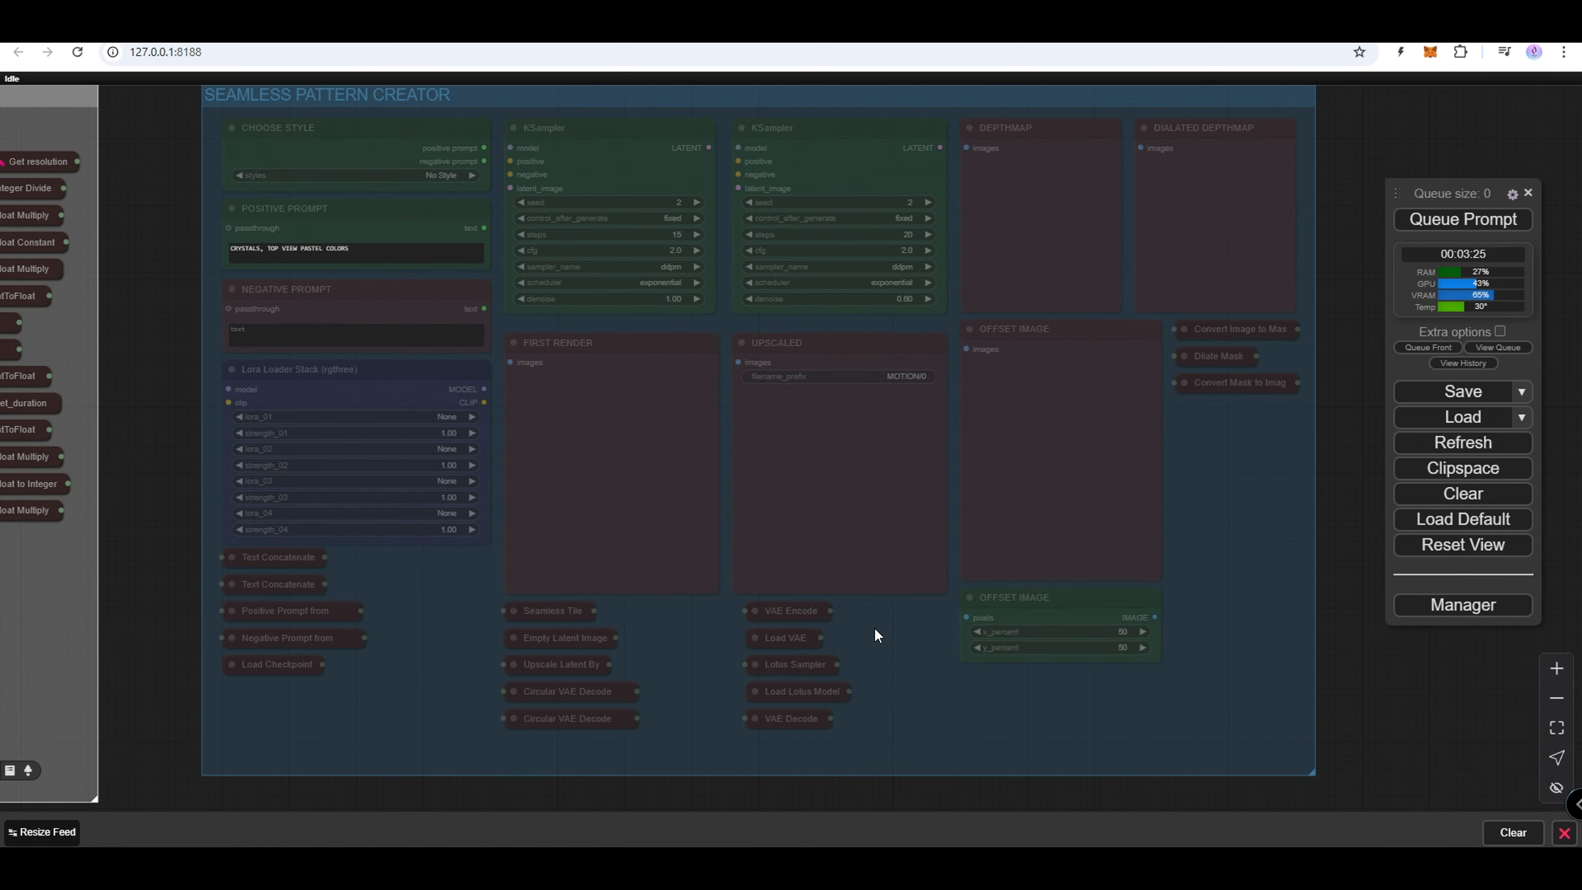
{"action": "left_click_drag", "start_coordinate": [1342, 524], "coordinate": [240, 558]}
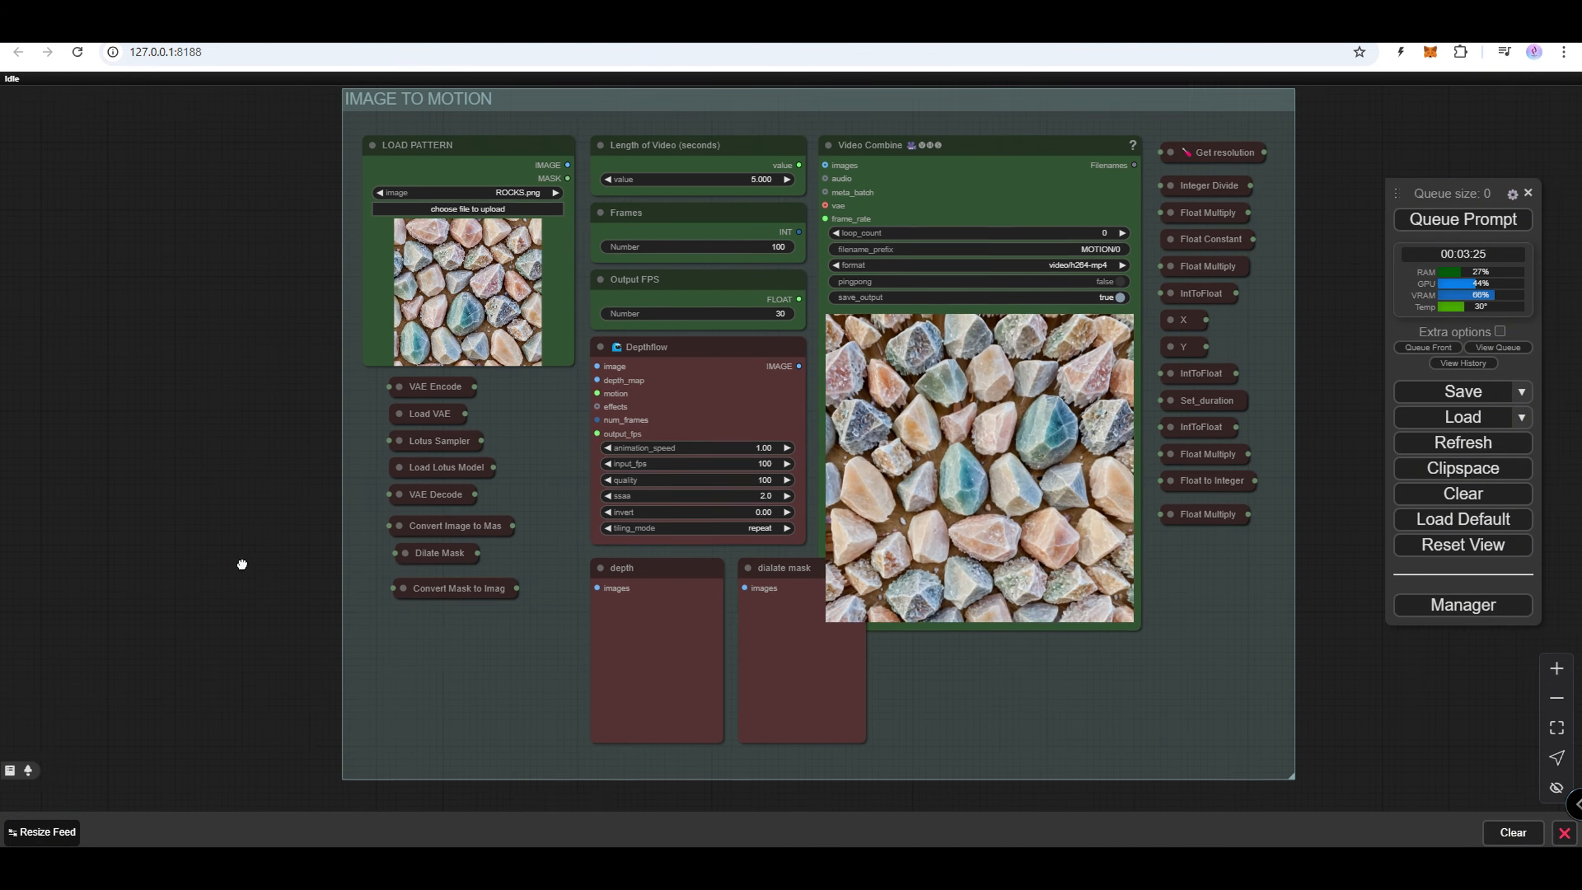
{"action": "scroll", "coordinate": [1178, 516], "scroll_direction": "up", "scroll_amount": 8}
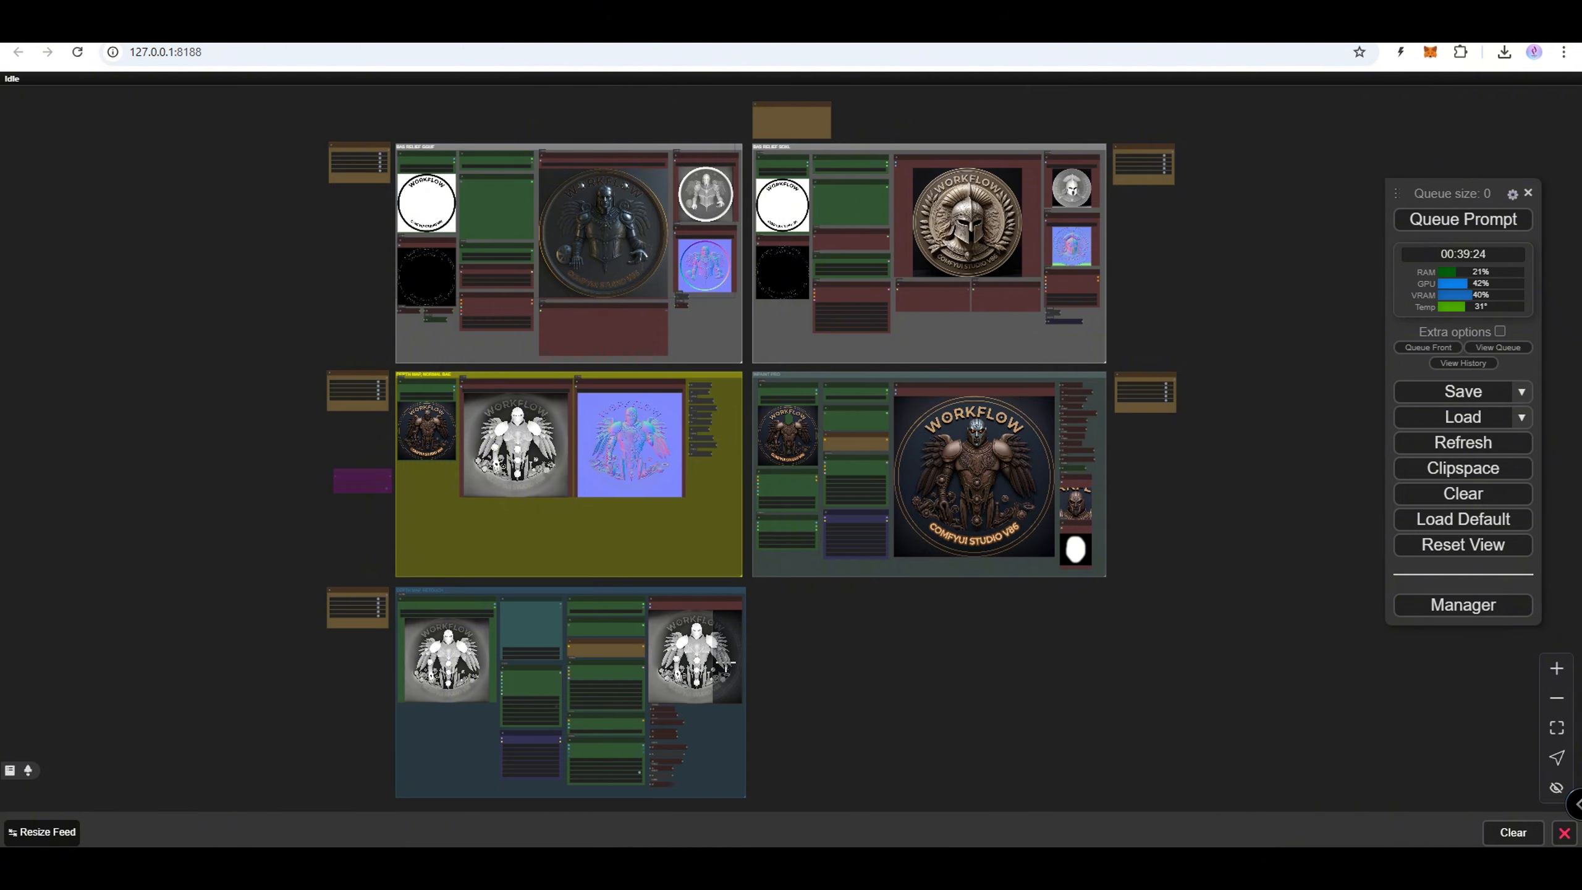
- Examine the retouched depth map of the winged armoured figure in the bas-relief workflow up close
{"action": "scroll", "coordinate": [726, 666], "scroll_direction": "up", "scroll_amount": 20}
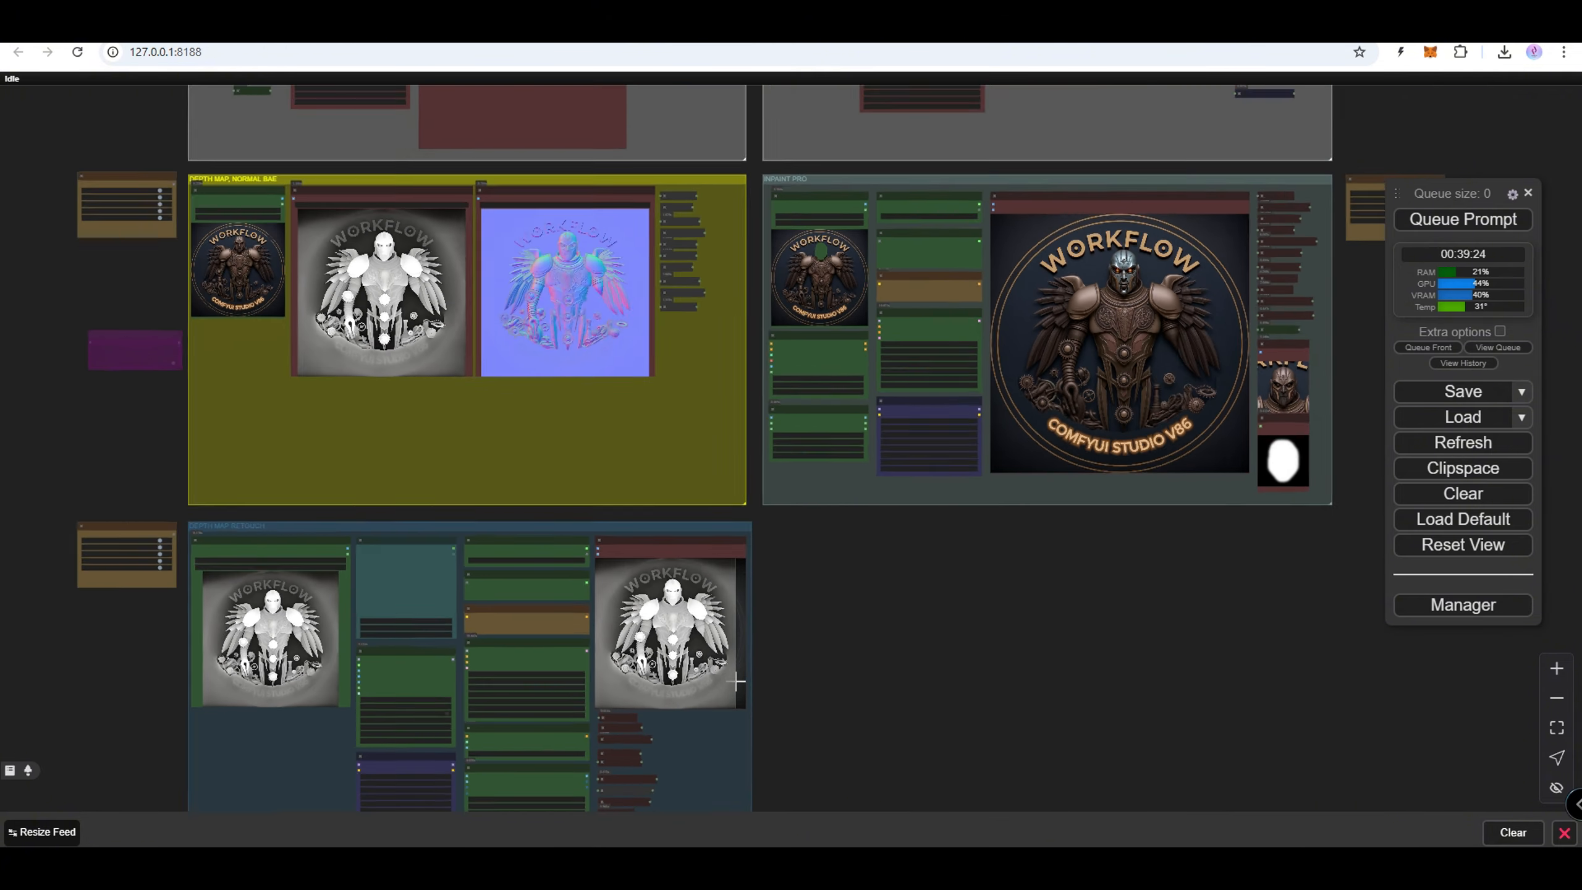
{"action": "scroll", "coordinate": [609, 657], "scroll_direction": "up", "scroll_amount": 2}
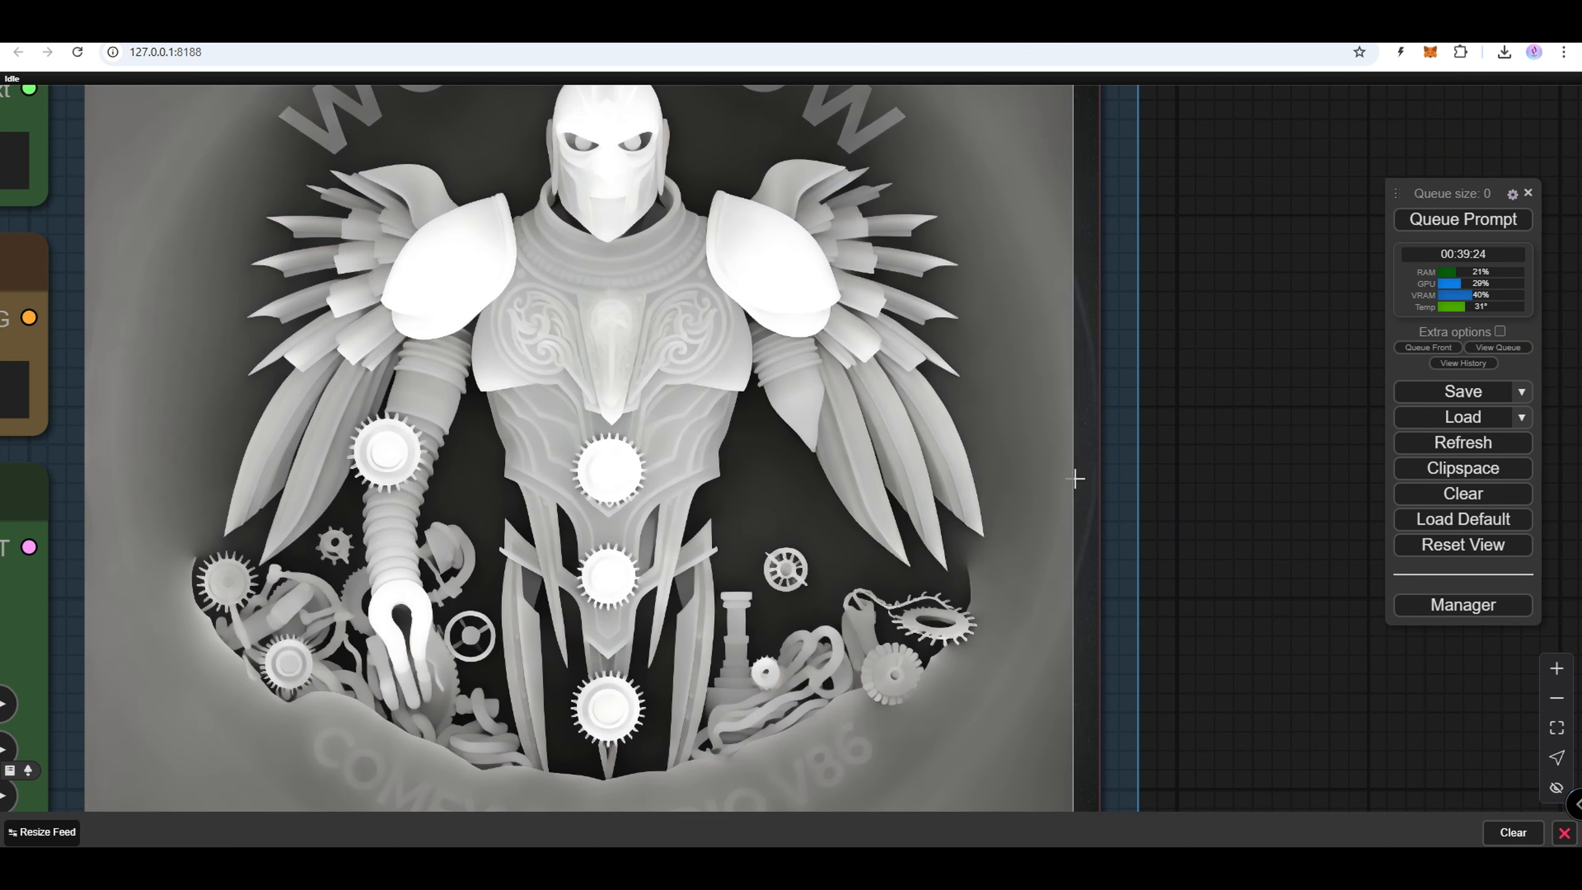
{"action": "scroll", "coordinate": [1087, 480], "scroll_direction": "down", "scroll_amount": 10}
{"action": "scroll", "coordinate": [1086, 480], "scroll_direction": "down", "scroll_amount": 10}
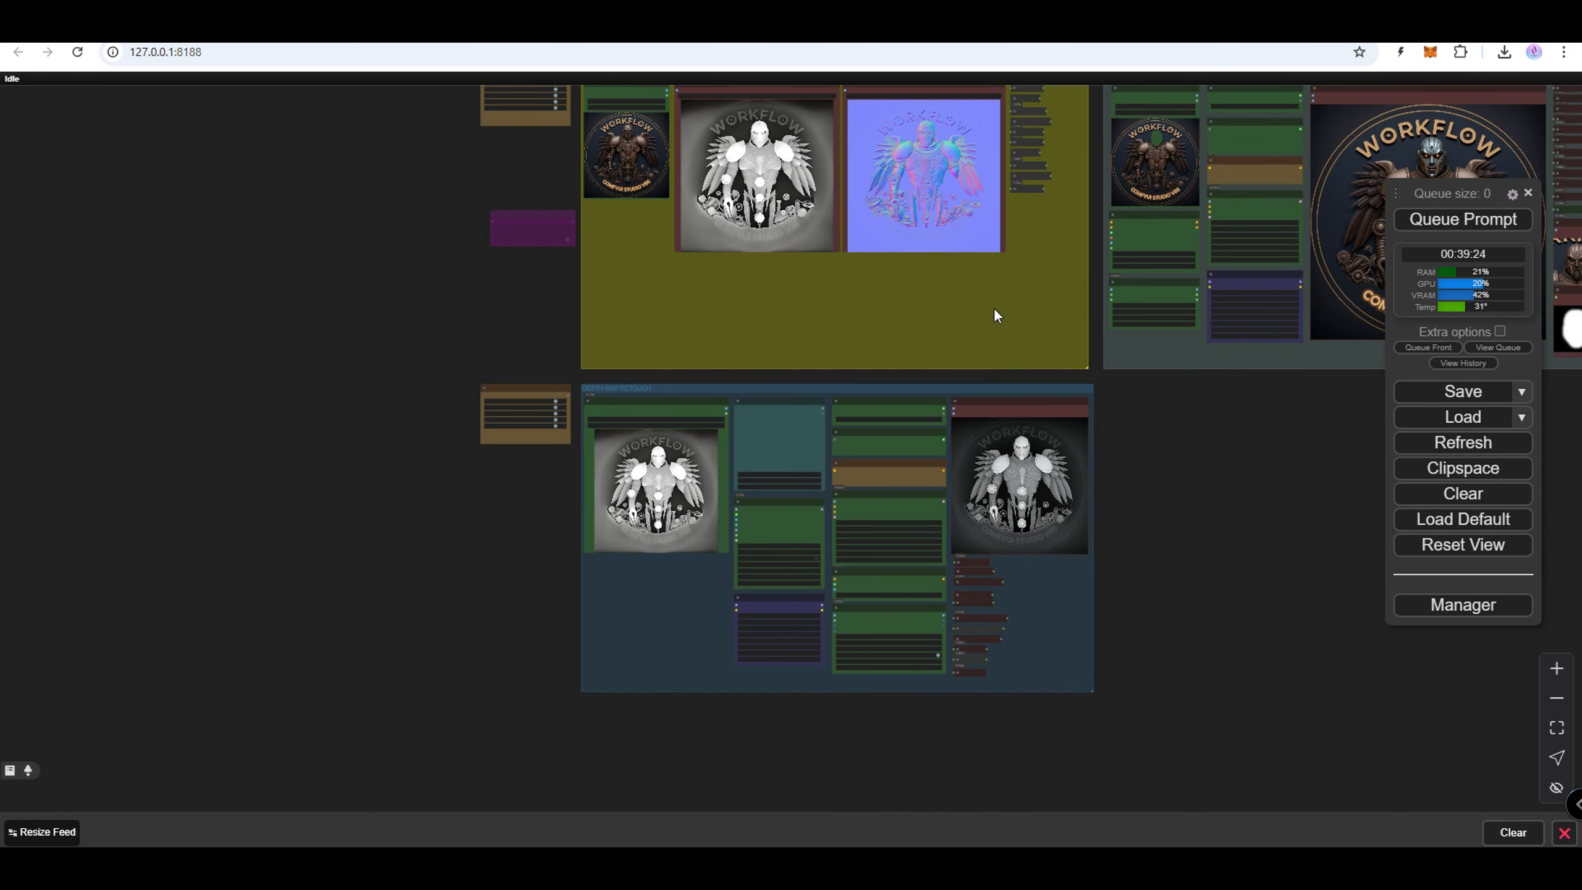
- Inspect the original depth map in the DEPTH MAP, NORMAL BAE group and the INPAINT PRO result beside it
{"action": "left_click_drag", "start_coordinate": [787, 282], "coordinate": [849, 497]}
{"action": "scroll", "coordinate": [843, 450], "scroll_direction": "up", "scroll_amount": 6}
{"action": "scroll", "coordinate": [848, 305], "scroll_direction": "up", "scroll_amount": 6}
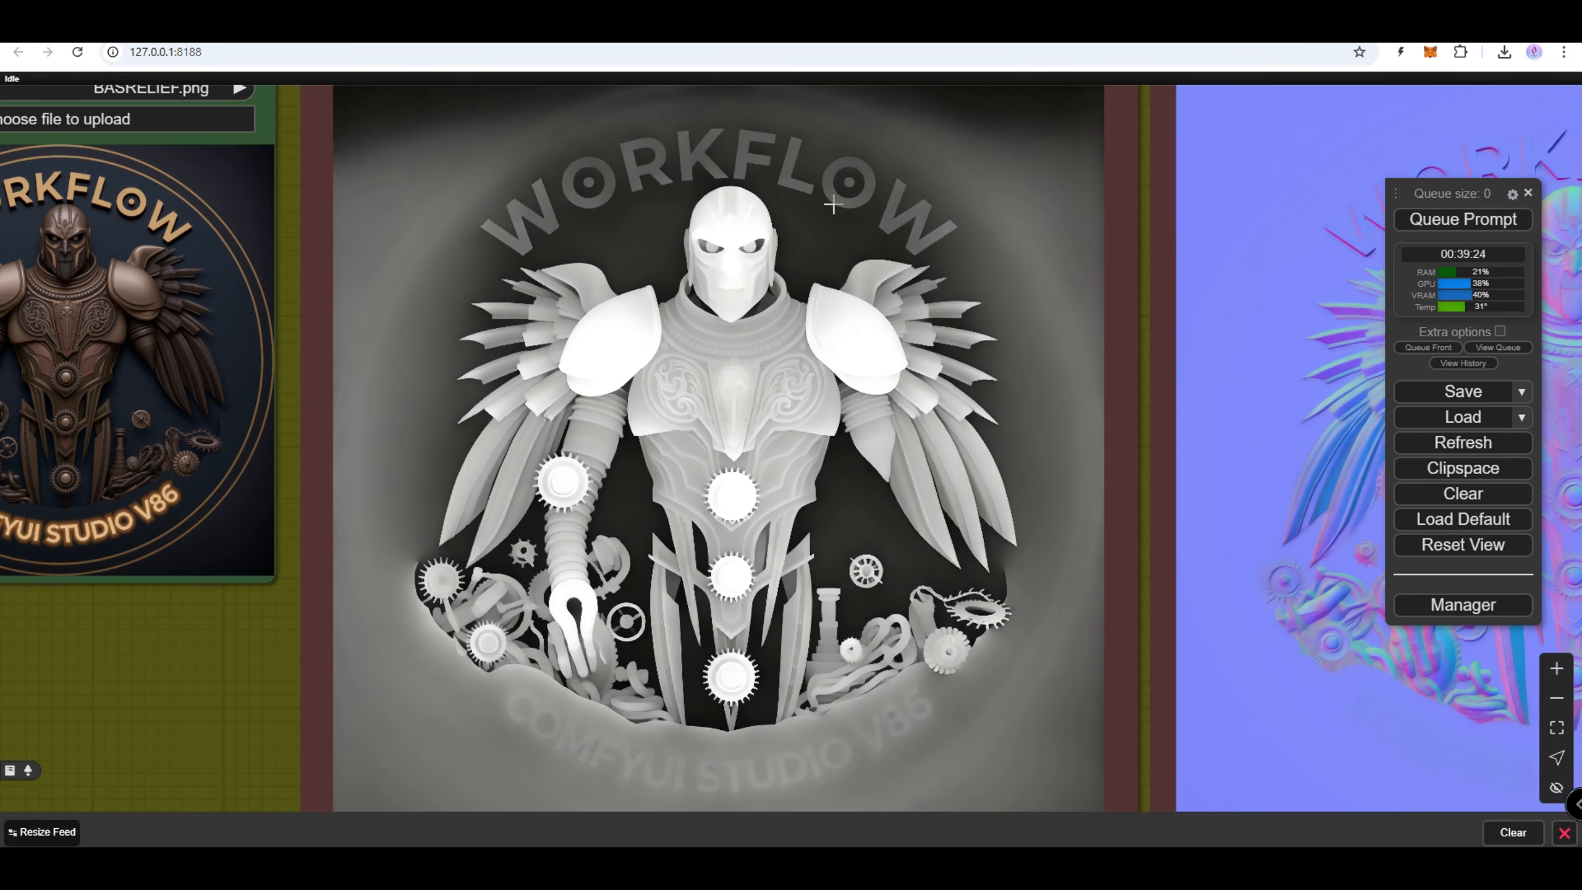
{"action": "scroll", "coordinate": [833, 205], "scroll_direction": "down", "scroll_amount": 8}
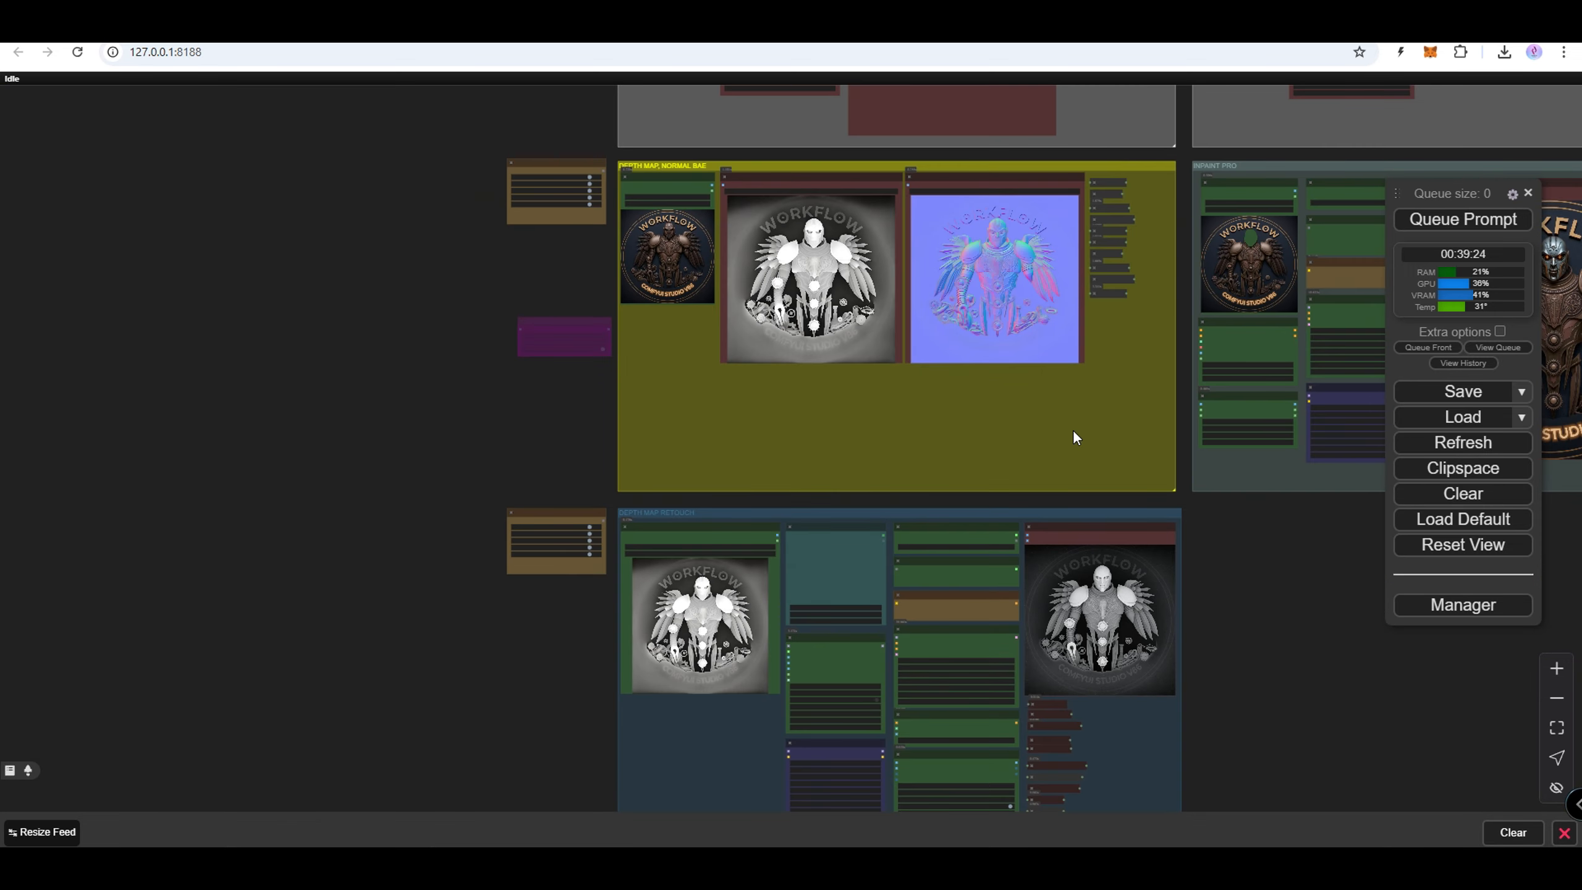
{"action": "left_click_drag", "start_coordinate": [1073, 438], "coordinate": [258, 457]}
{"action": "scroll", "coordinate": [836, 301], "scroll_direction": "up", "scroll_amount": 15}
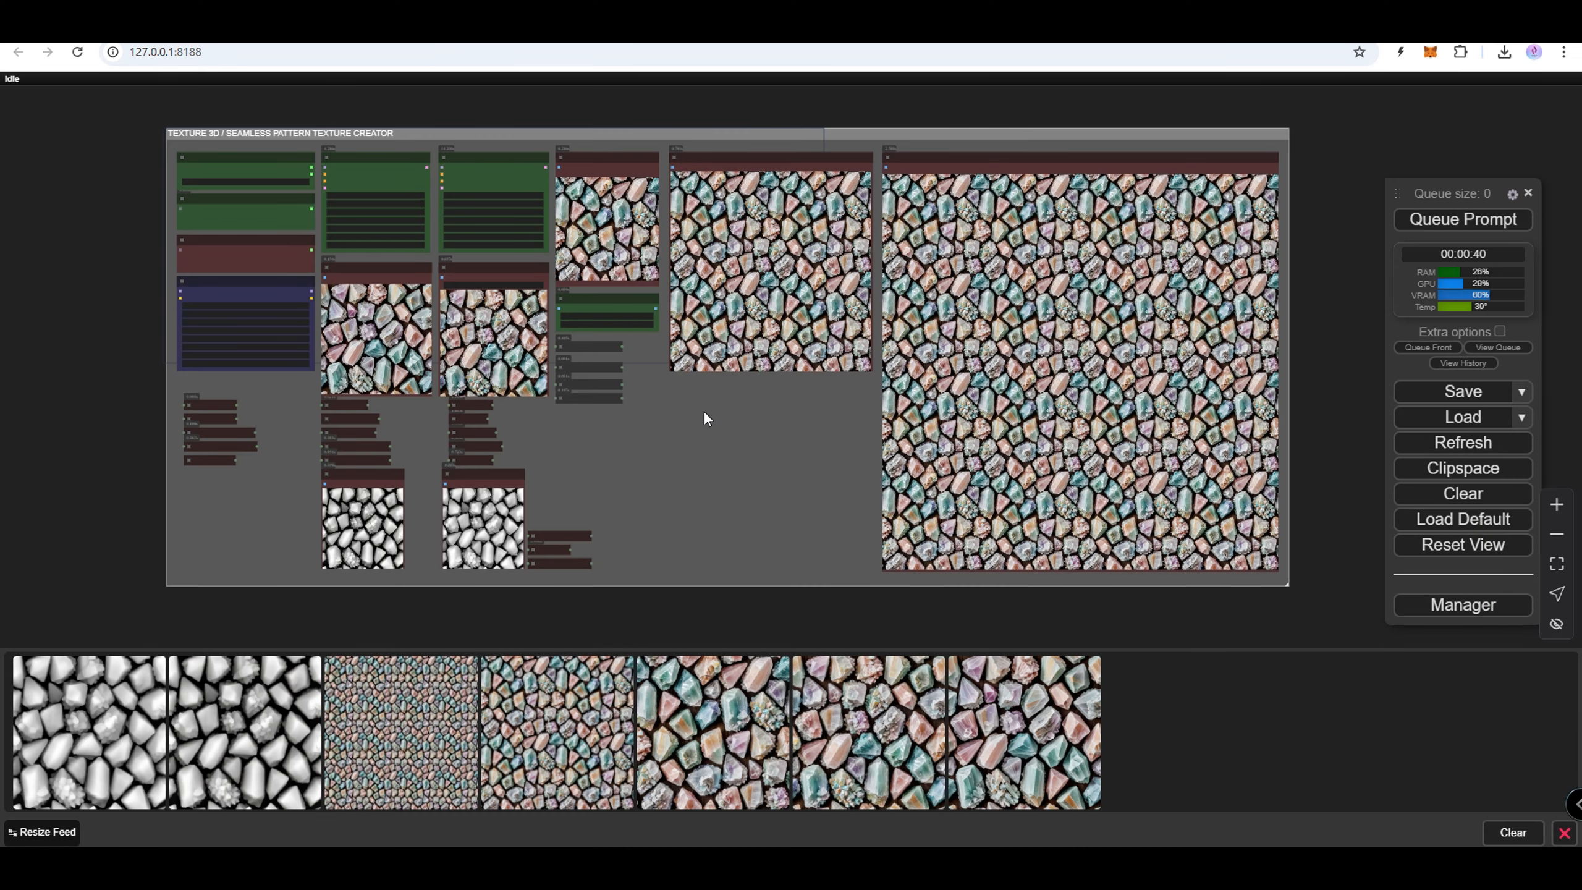
- View the first crystal render from the image feed at full size and return to the workflow
{"action": "left_click", "coordinate": [1030, 726]}
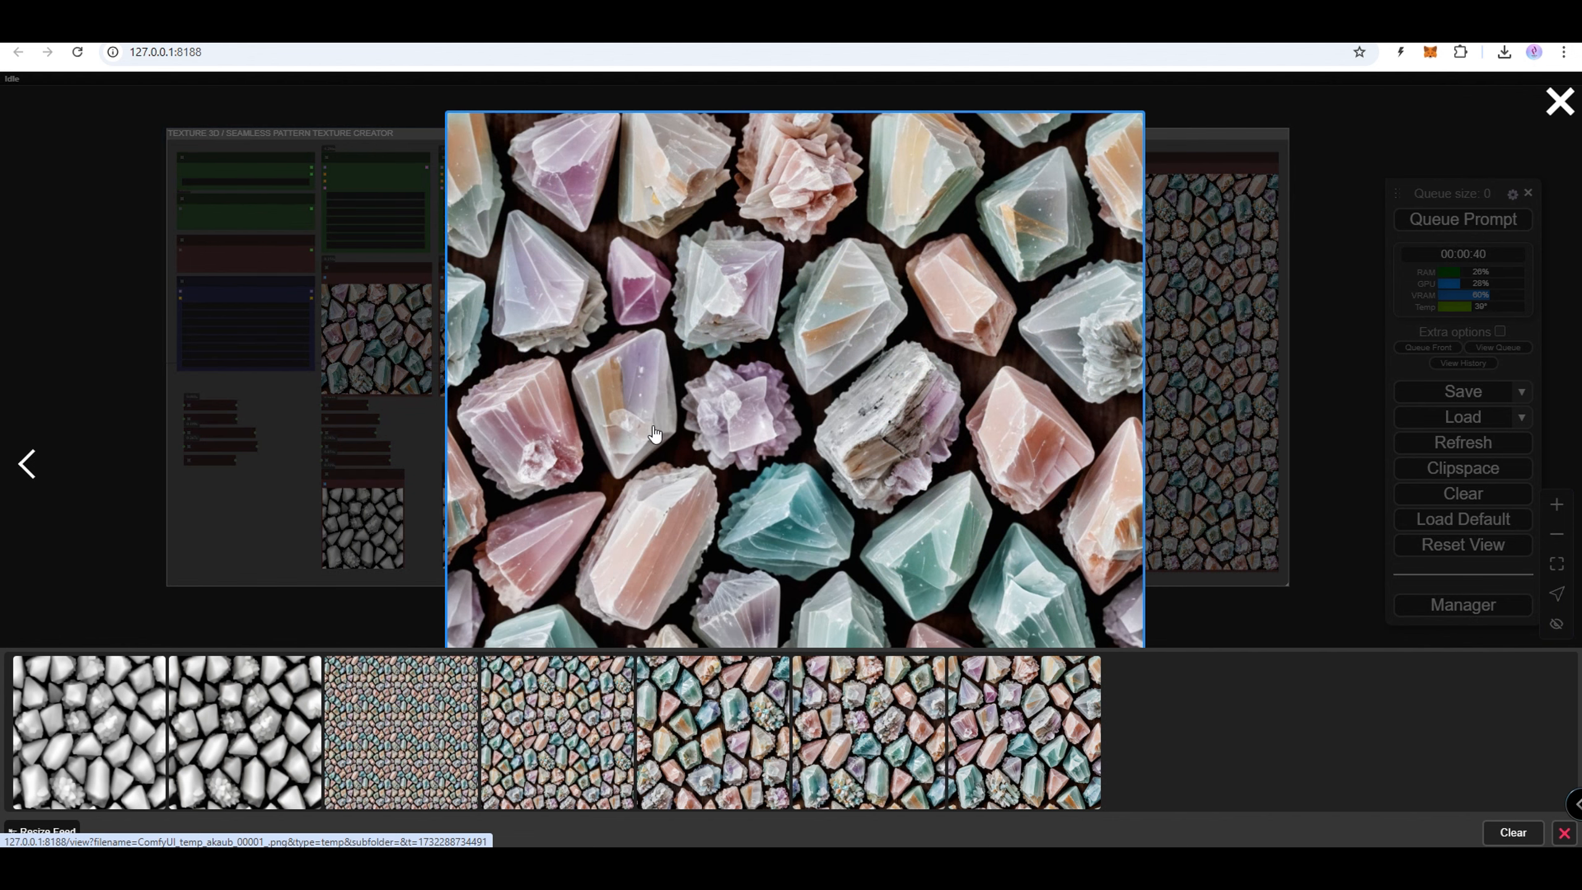
{"action": "left_click", "coordinate": [568, 394]}
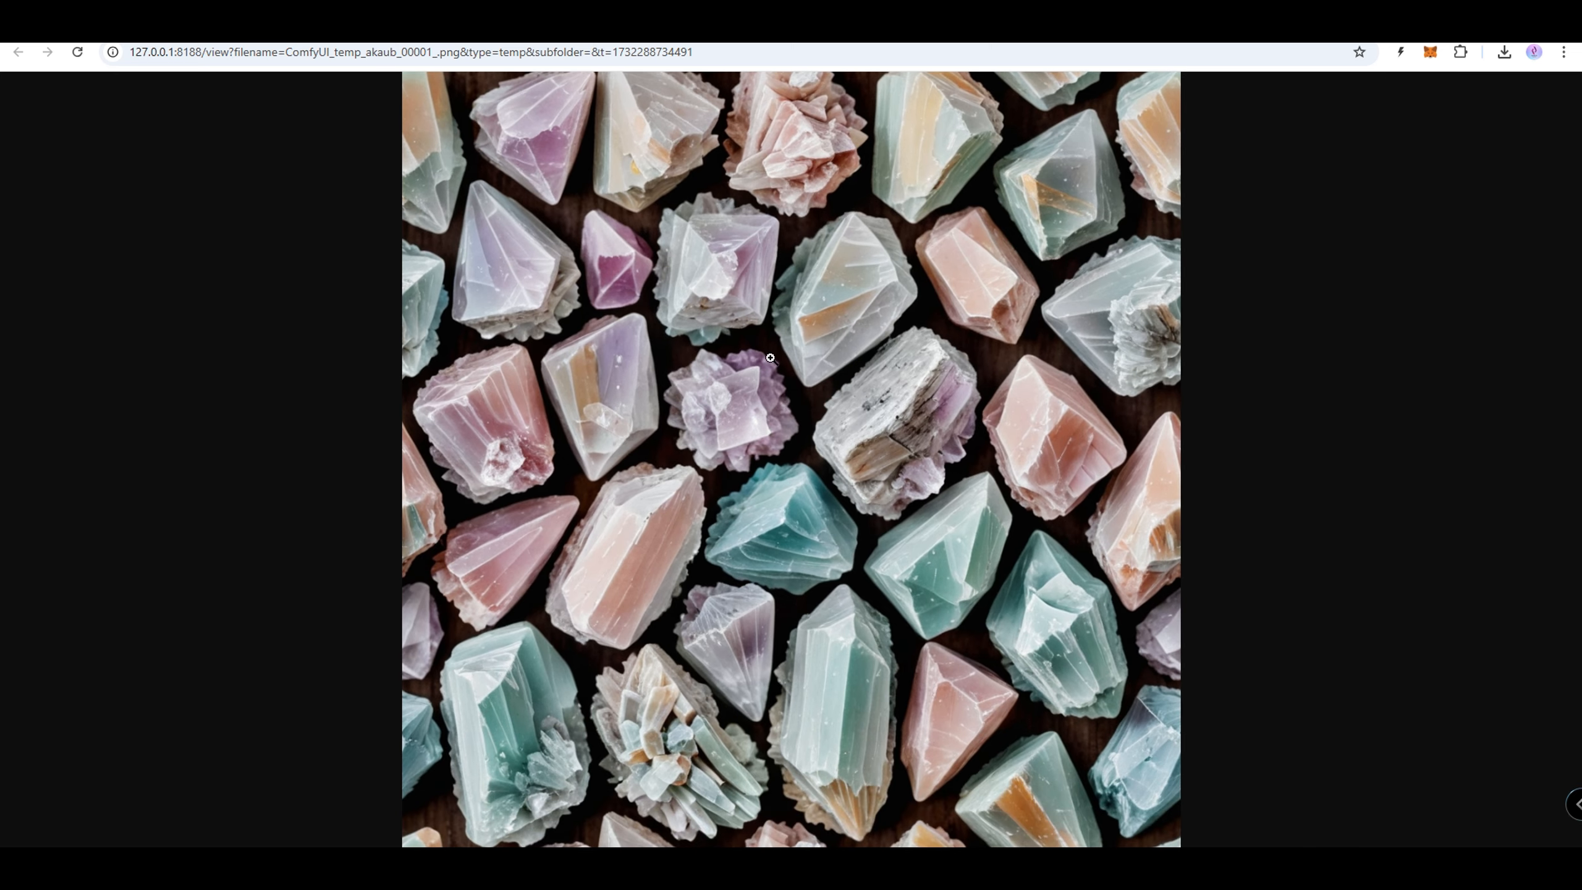
{"action": "left_click", "coordinate": [1143, 30]}
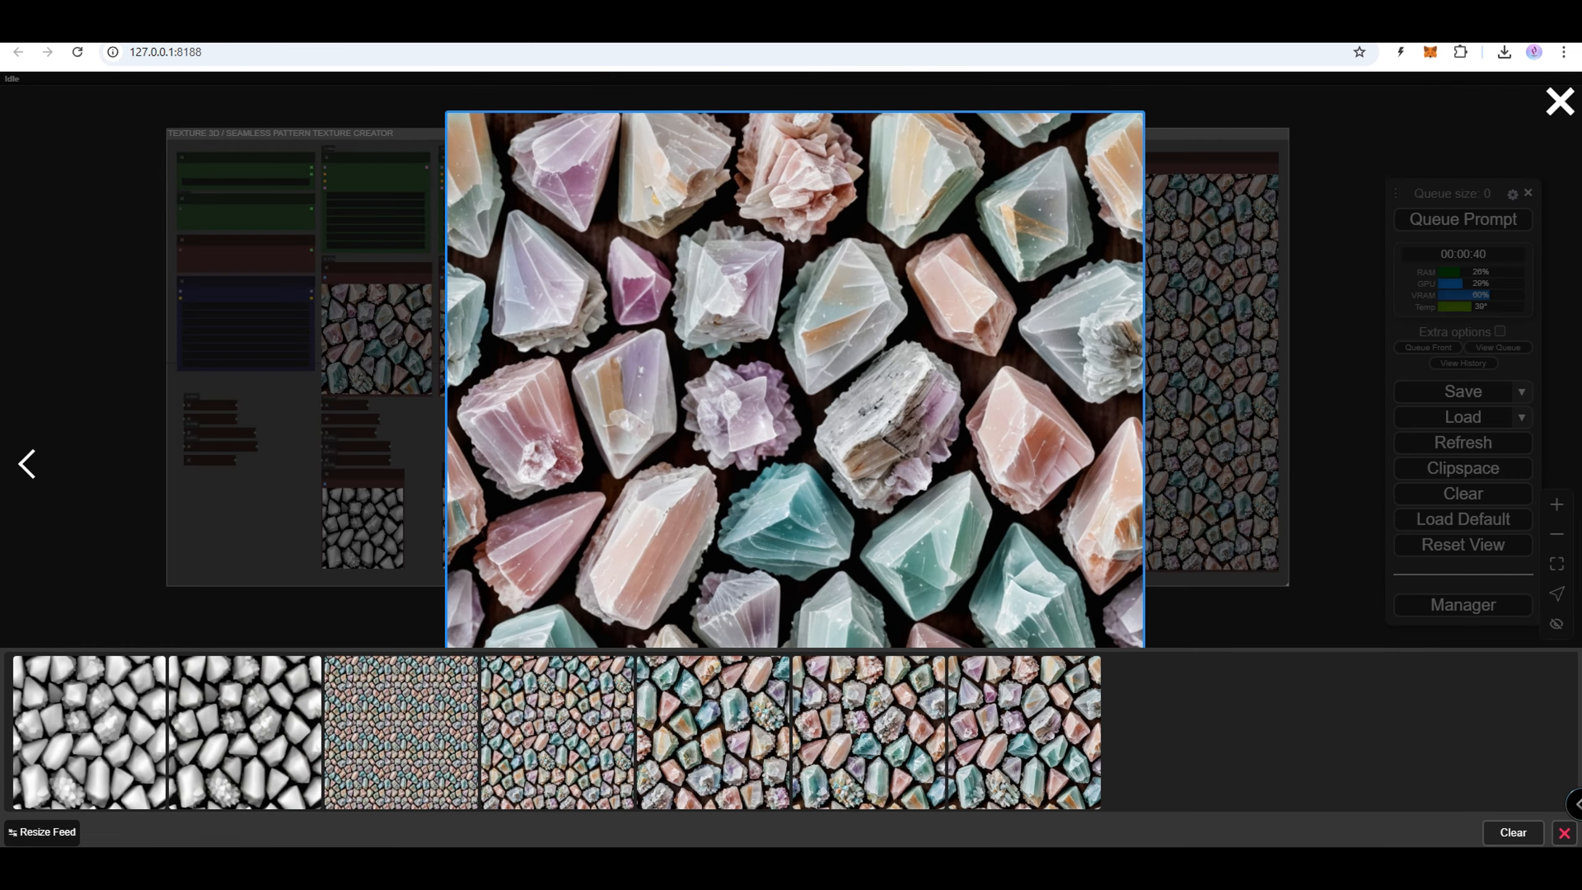
- View the upscaled crystal render at full size, inspect its surface detail and return to the workflow
{"action": "left_click", "coordinate": [846, 698]}
{"action": "left_click", "coordinate": [753, 337]}
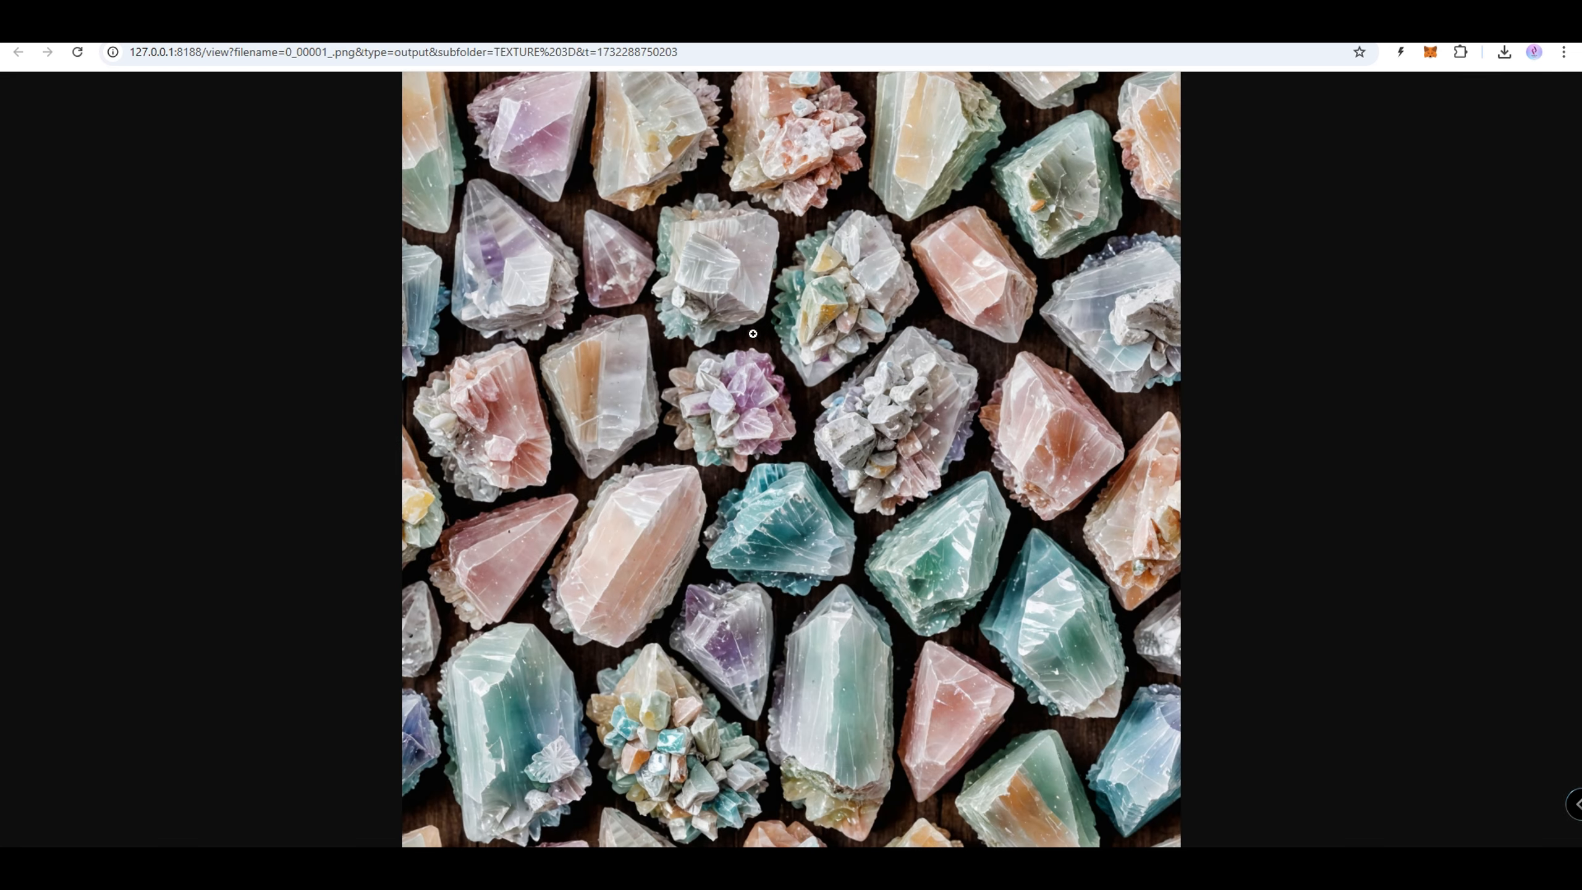
{"action": "left_click", "coordinate": [754, 333]}
{"action": "scroll", "coordinate": [774, 325], "scroll_direction": "down", "scroll_amount": 7}
{"action": "scroll", "coordinate": [774, 325], "scroll_direction": "up", "scroll_amount": 8}
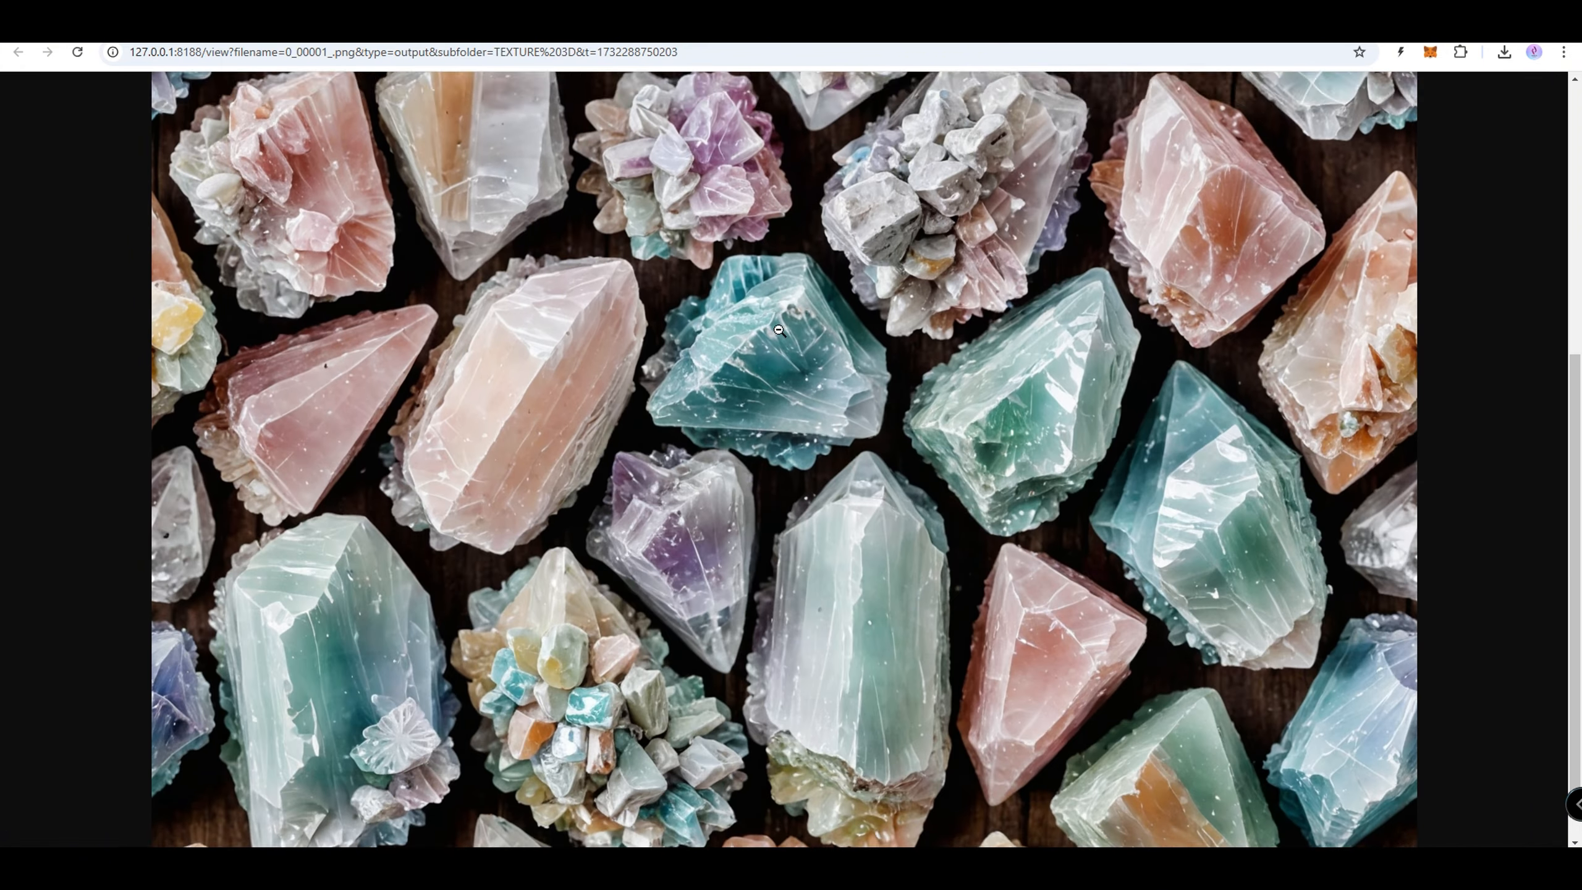
{"action": "left_click", "coordinate": [1158, 24]}
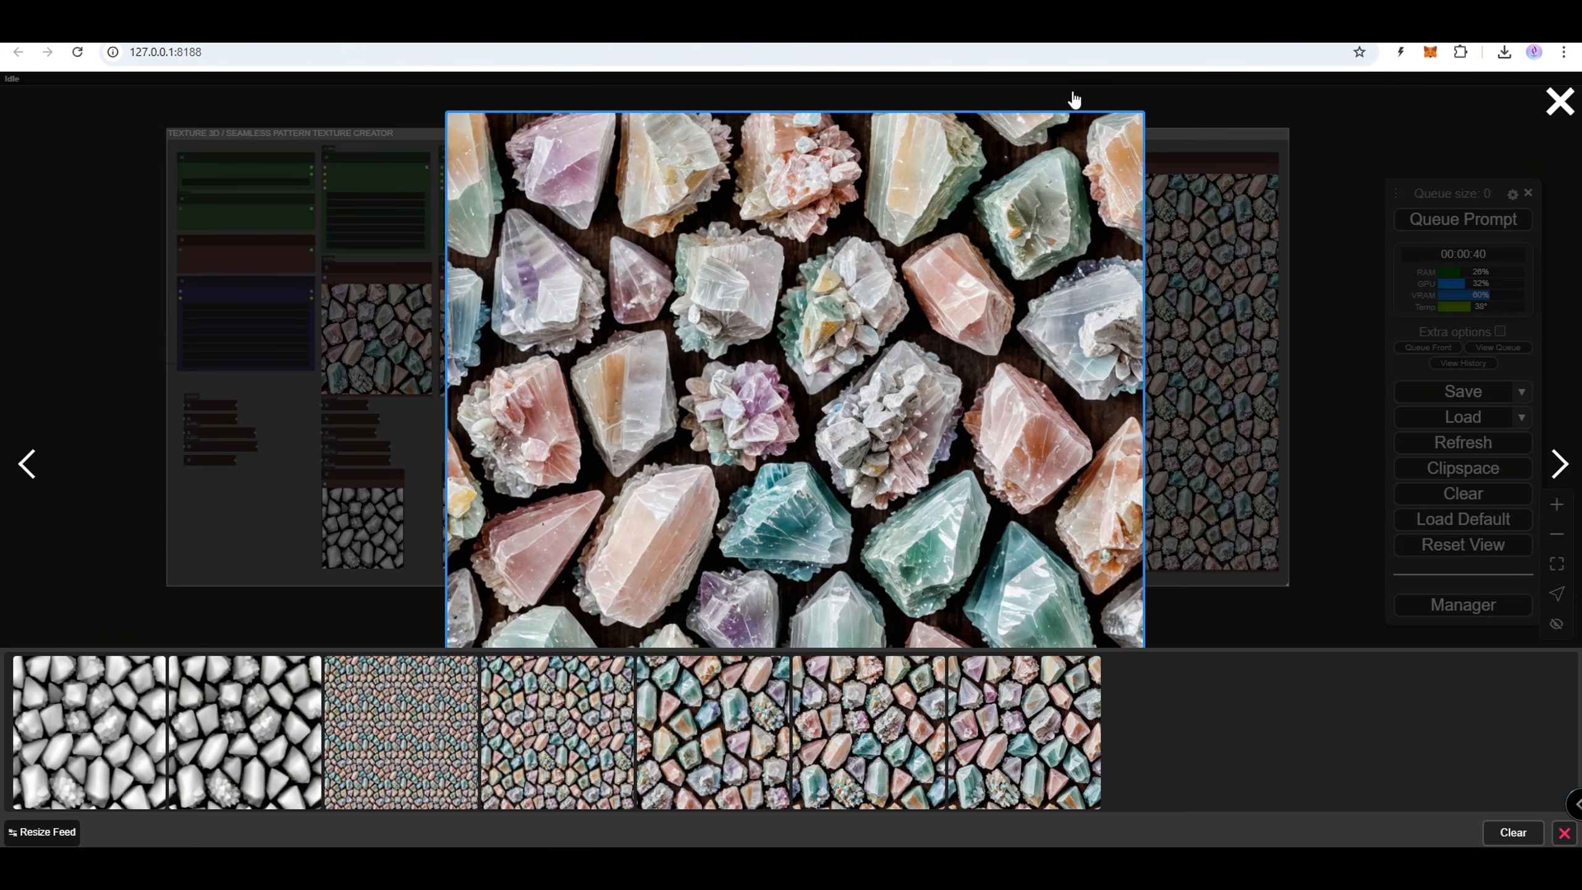
- View the 2 x 2 tiled crystal pattern at full size, check it closely for seams and return to the workflow
{"action": "left_click", "coordinate": [607, 714]}
{"action": "left_click", "coordinate": [780, 354]}
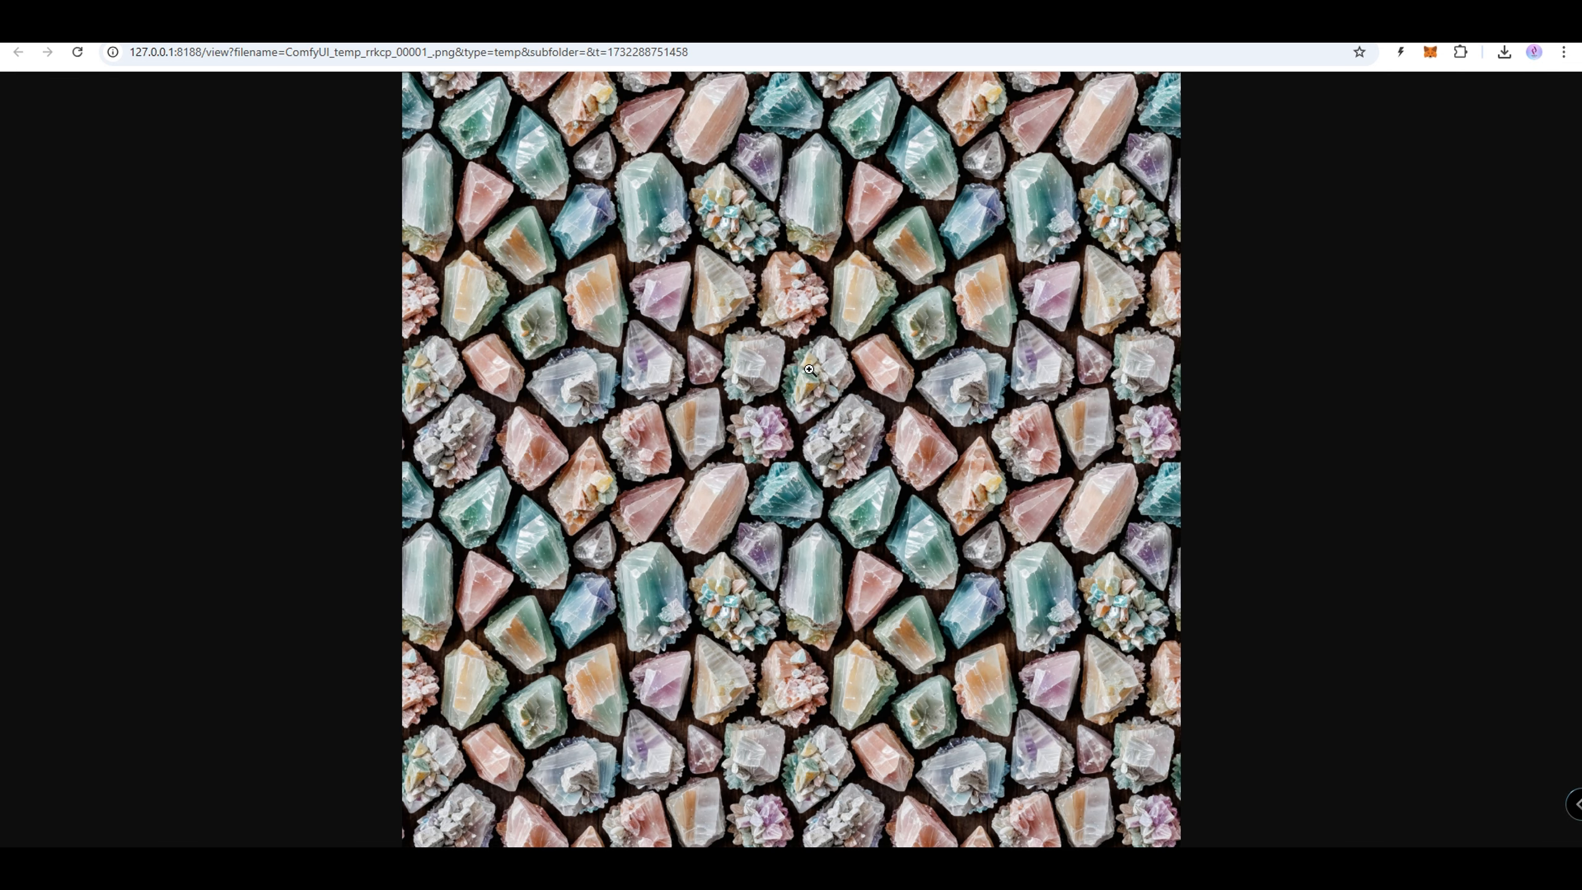
{"action": "scroll", "coordinate": [808, 385], "scroll_direction": "up", "scroll_amount": 6, "text": "ctrl"}
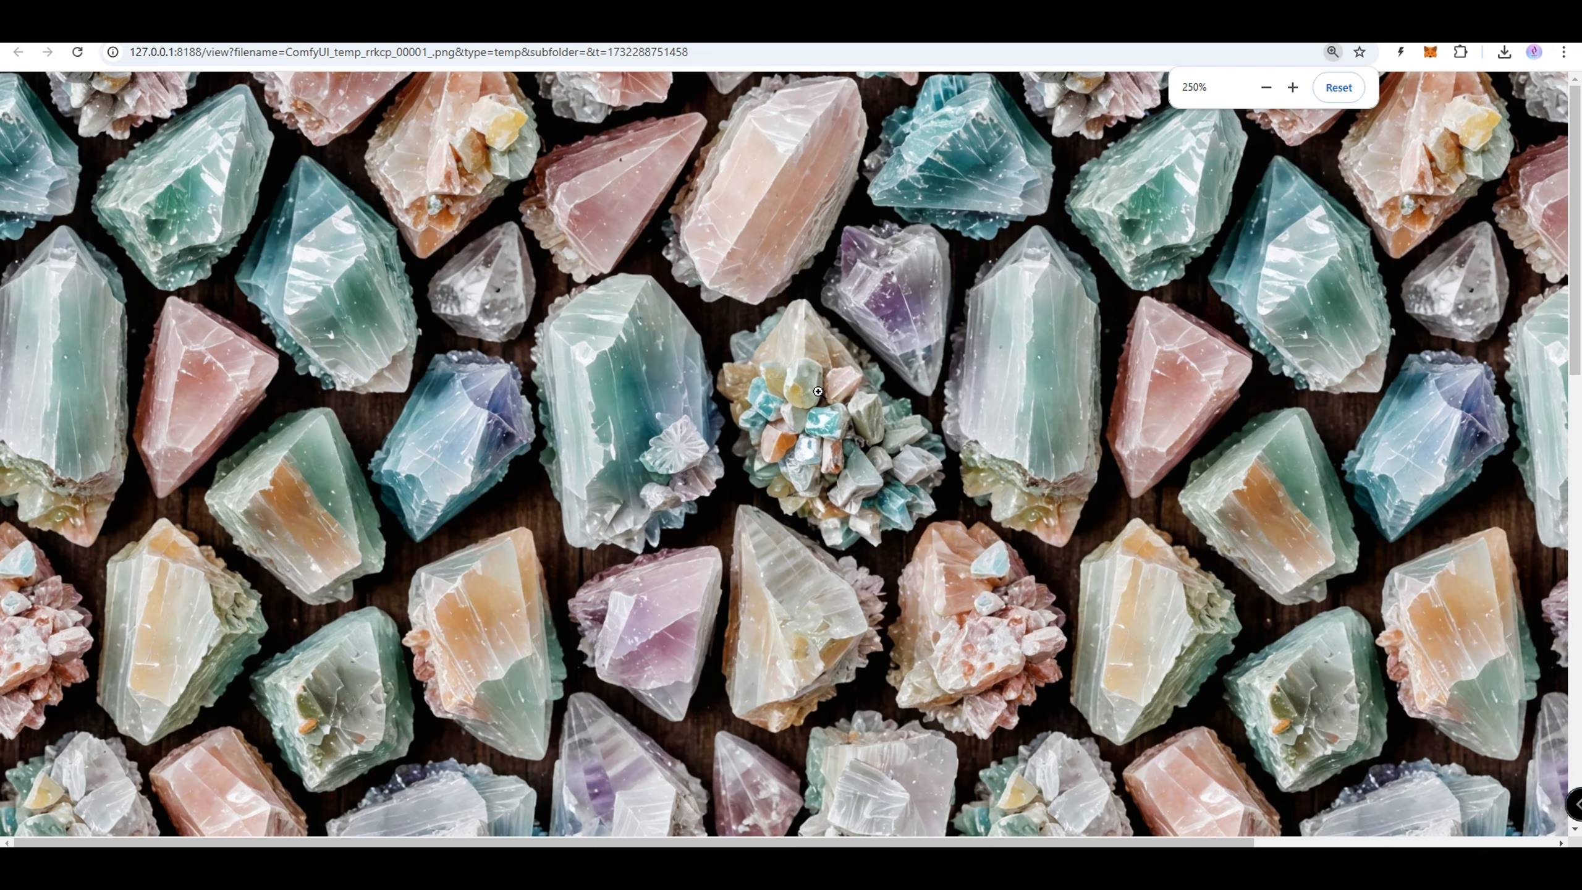
{"action": "scroll", "coordinate": [818, 392], "scroll_direction": "down", "scroll_amount": 6, "text": "ctrl"}
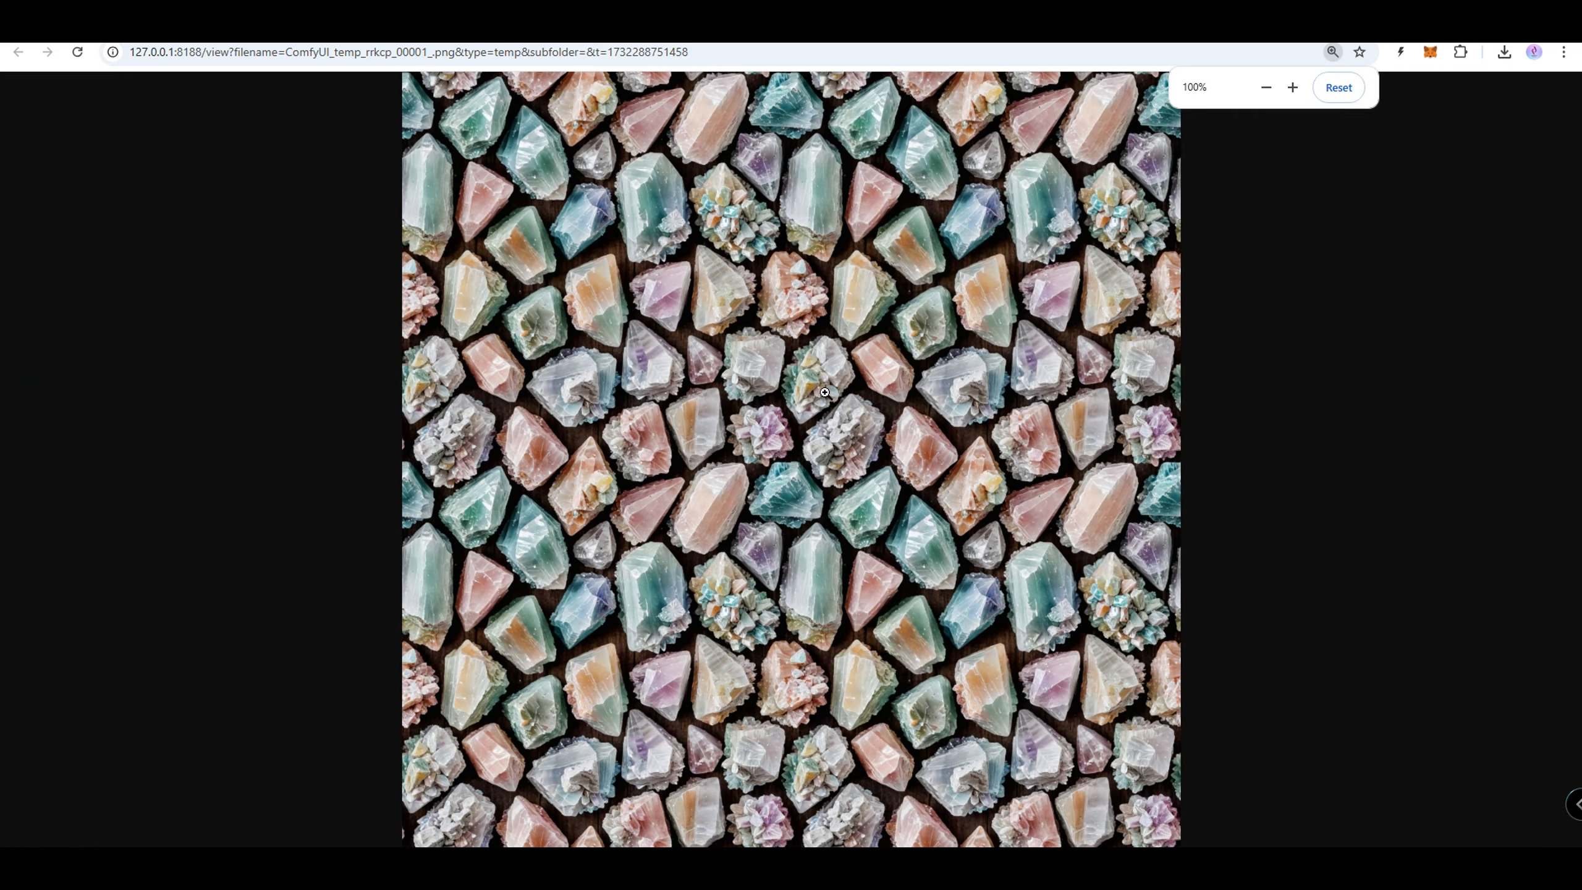
{"action": "scroll", "coordinate": [824, 395], "scroll_direction": "up", "scroll_amount": 3, "text": "ctrl"}
{"action": "scroll", "coordinate": [825, 395], "scroll_direction": "up", "scroll_amount": 3, "text": "ctrl"}
{"action": "scroll", "coordinate": [825, 409], "scroll_direction": "down", "scroll_amount": 5, "text": "ctrl"}
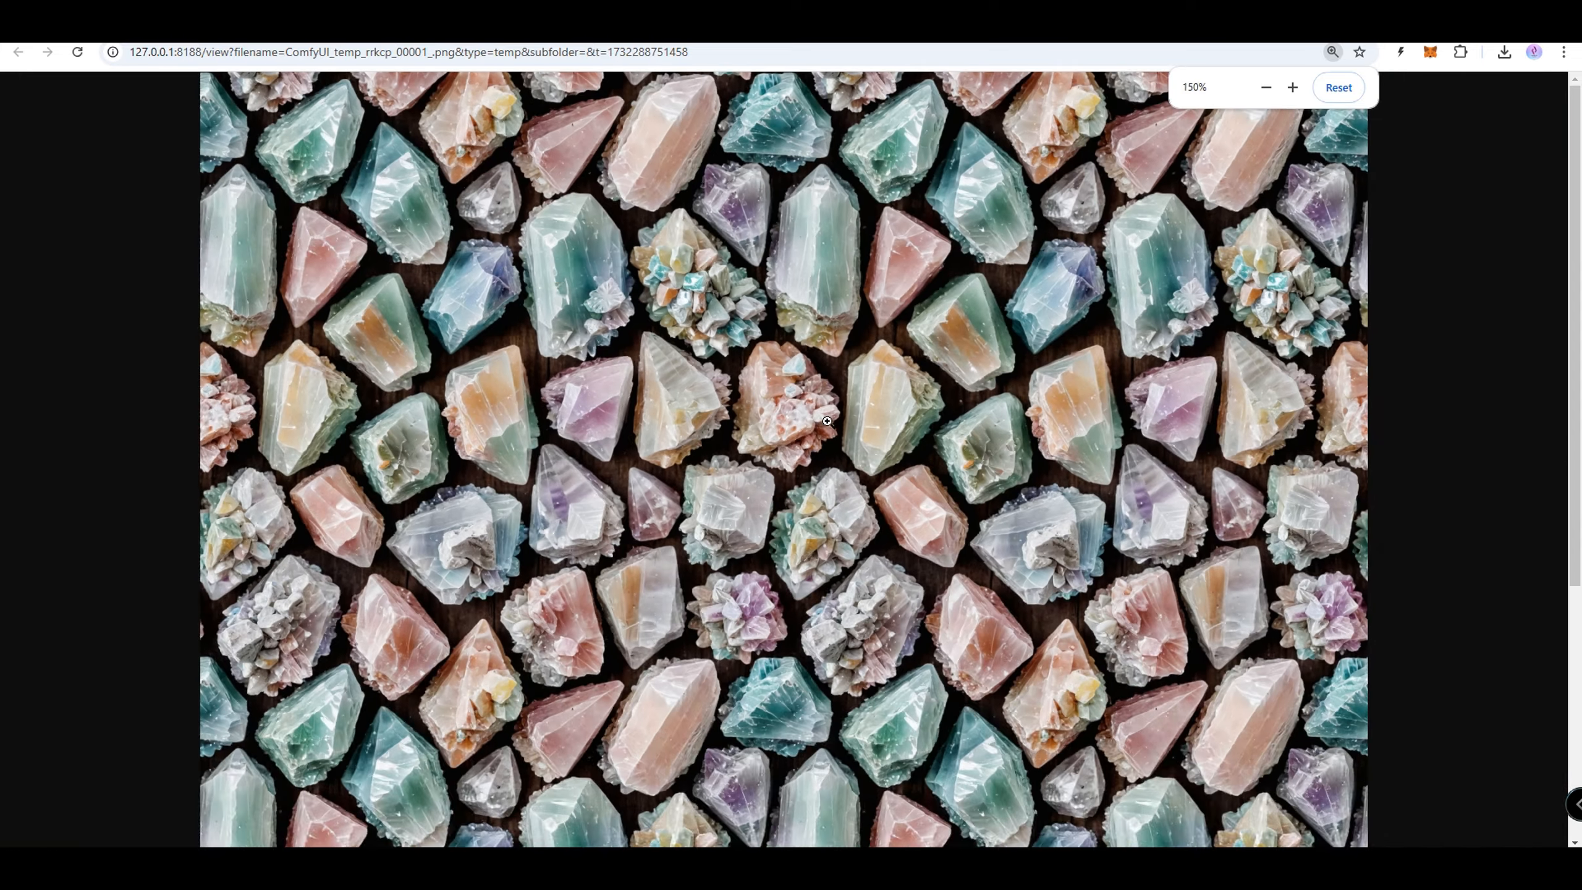
{"action": "scroll", "coordinate": [825, 422], "scroll_direction": "down", "scroll_amount": 1, "text": "ctrl"}
{"action": "left_click", "coordinate": [1142, 22]}
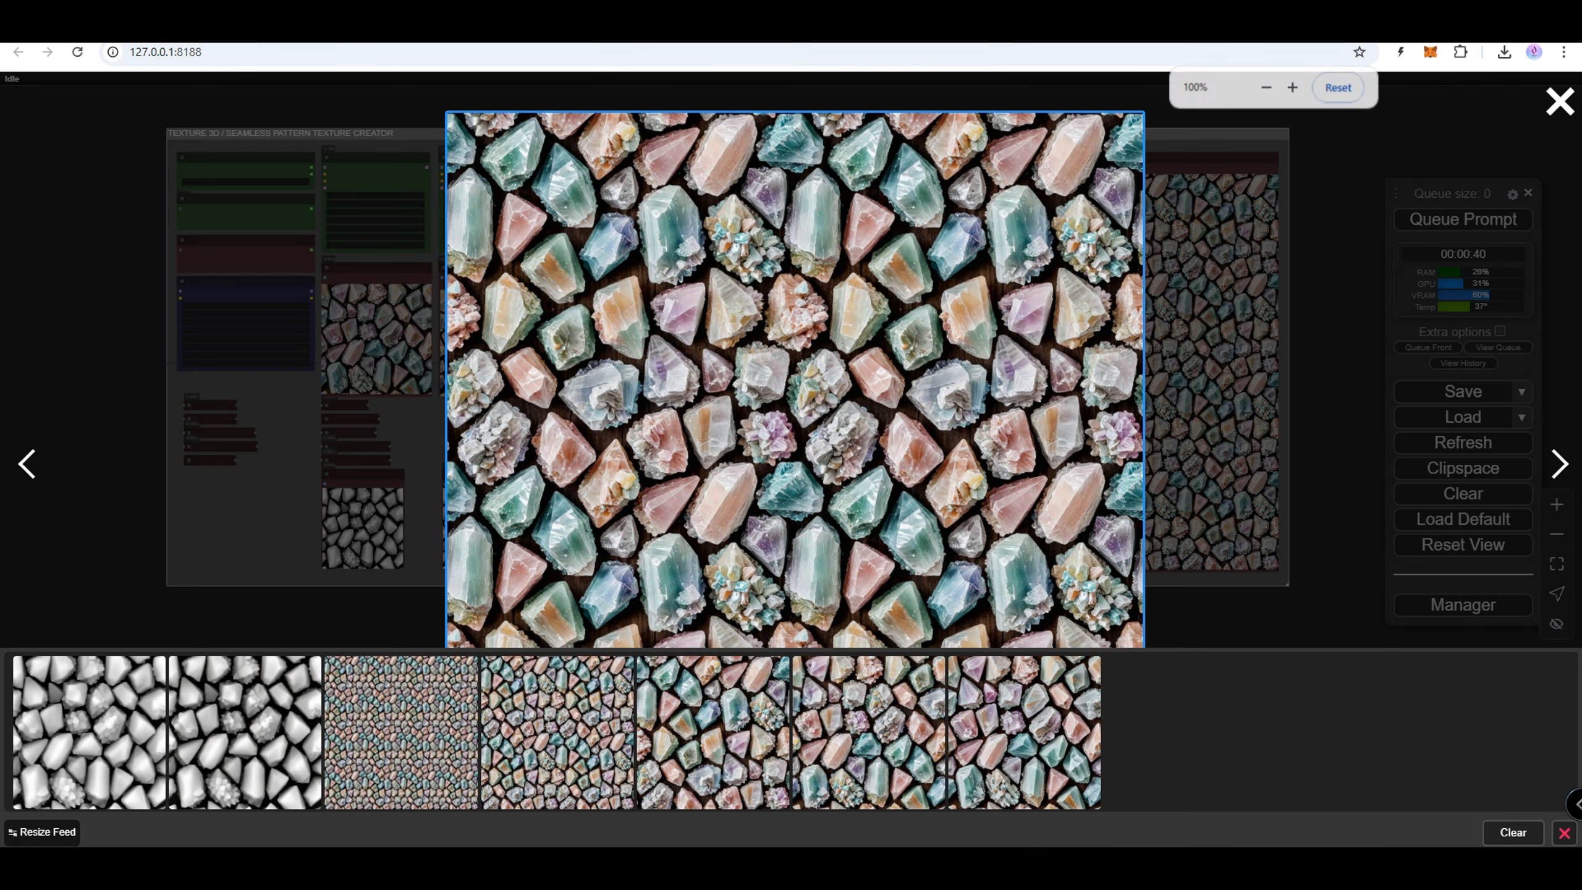
{"action": "left_click", "coordinate": [596, 685]}
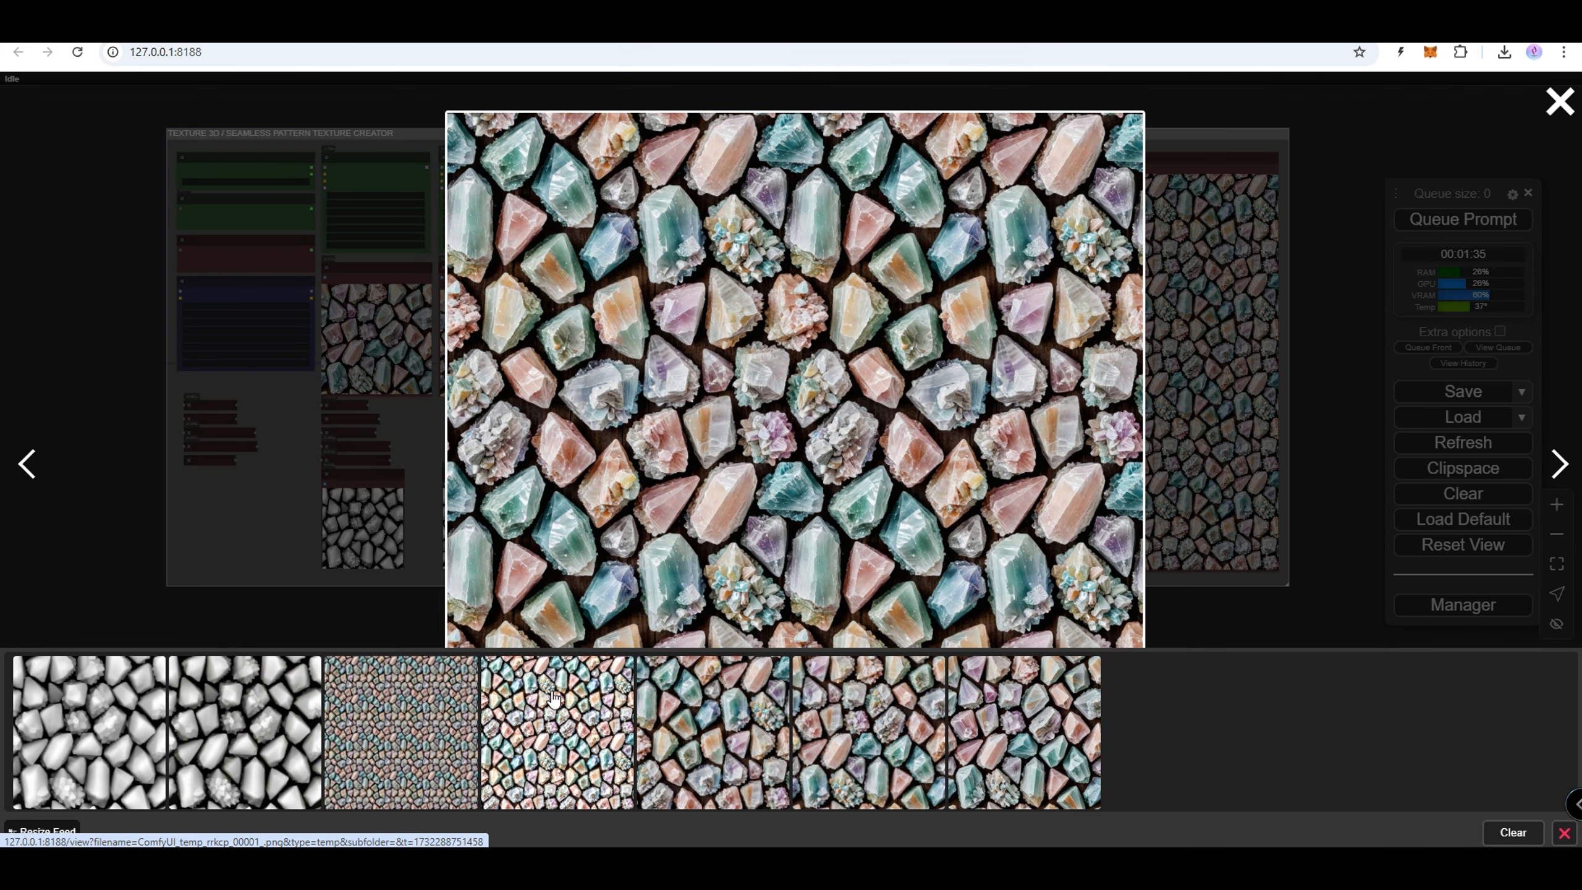
- View the denser 4 x 4 tiled crystal pattern at full size and check its repeats for seams
{"action": "left_click", "coordinate": [458, 716]}
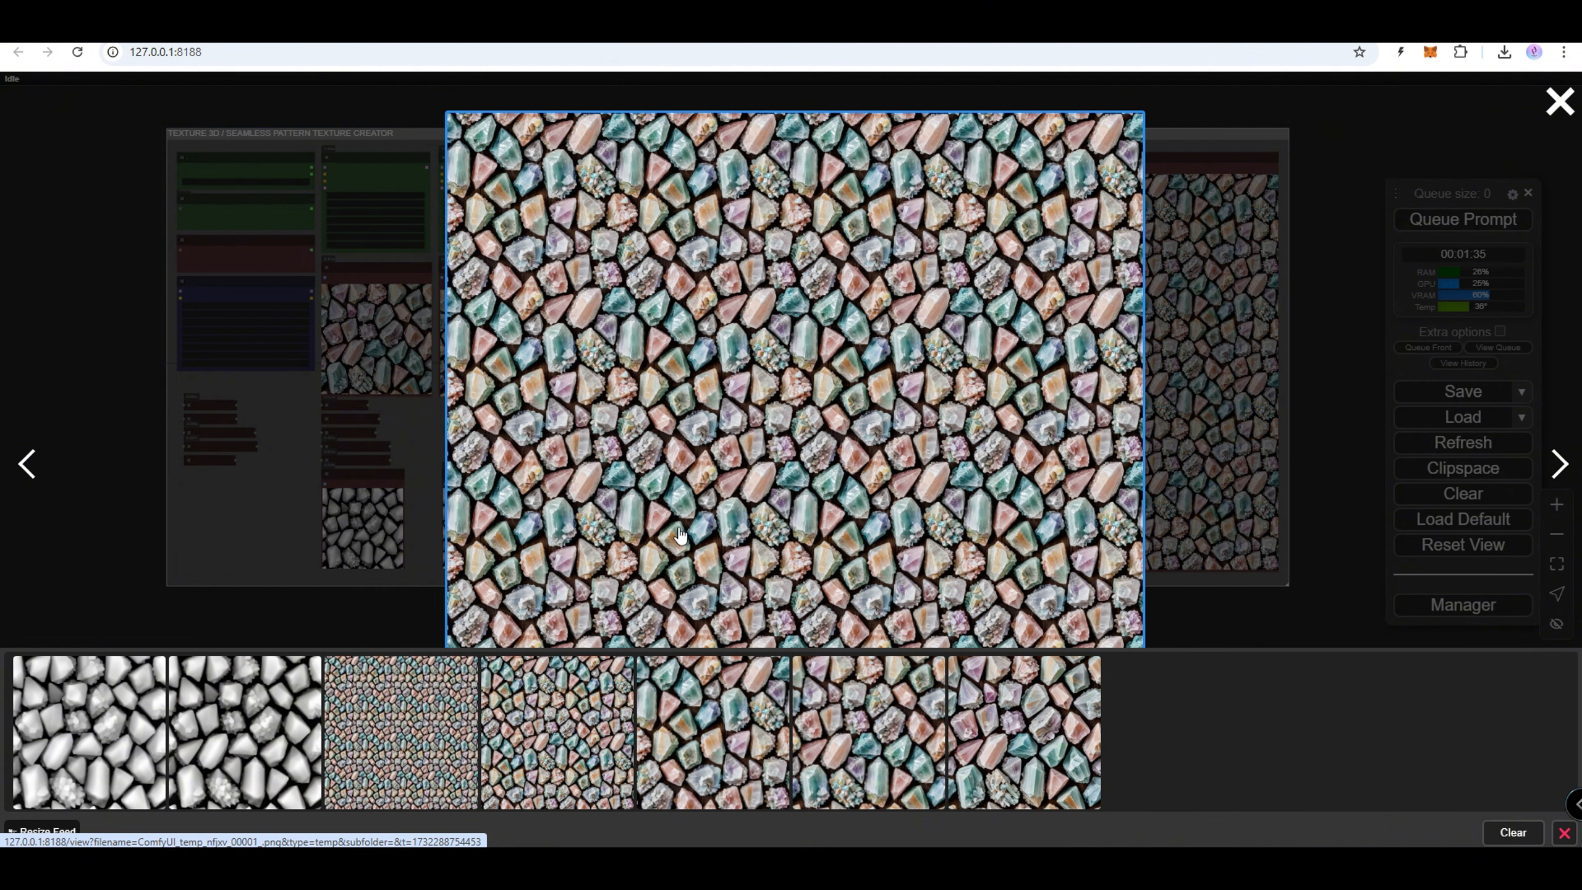
{"action": "left_click", "coordinate": [766, 369]}
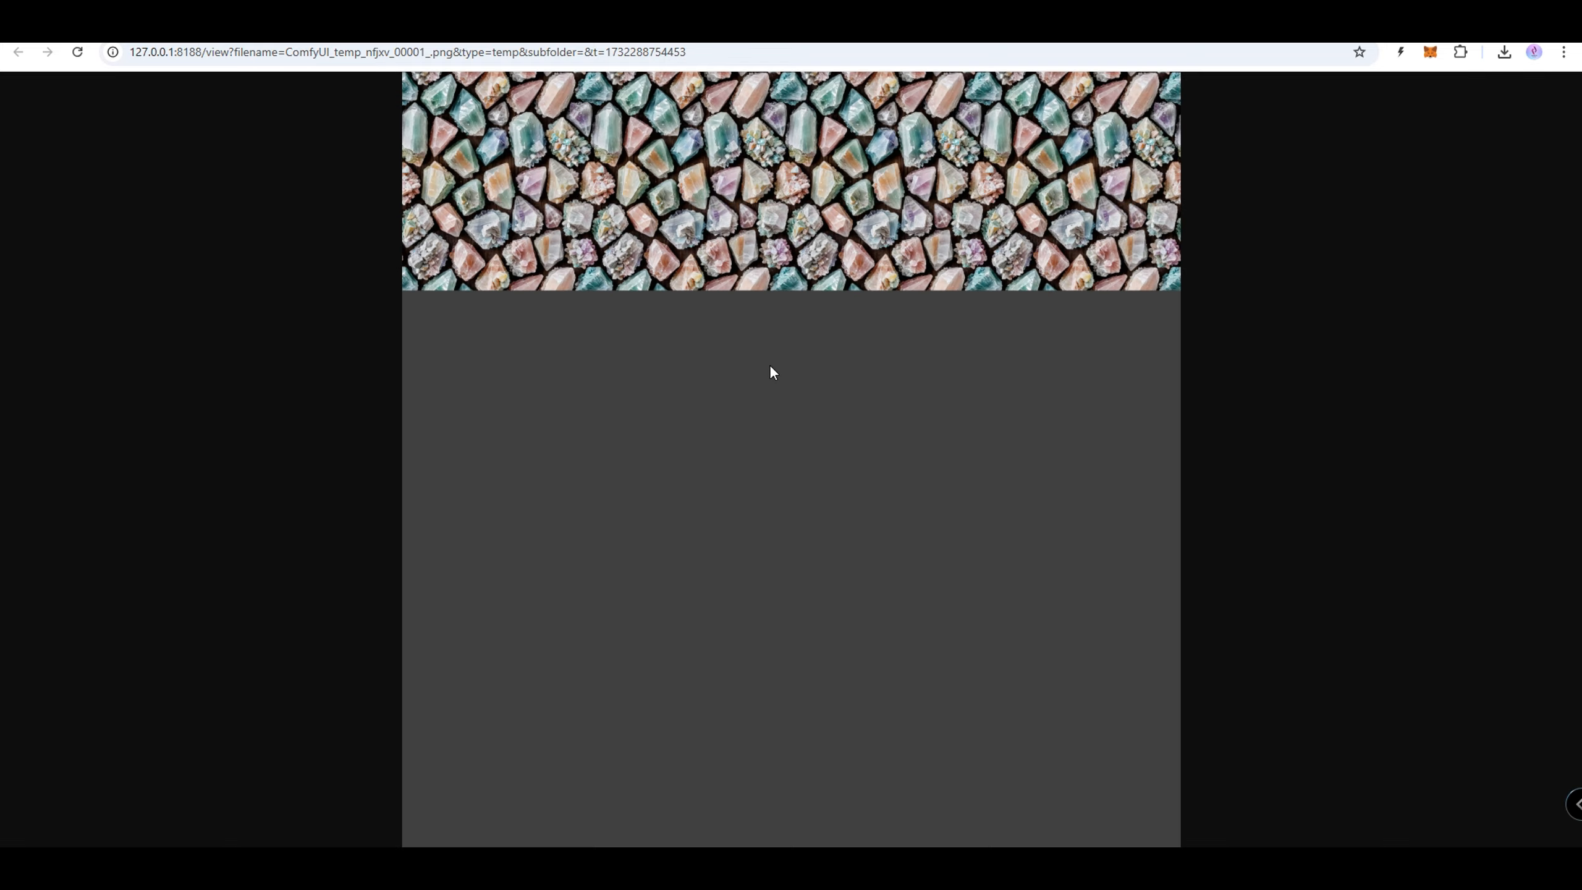
{"action": "scroll", "coordinate": [781, 341], "scroll_direction": "up", "scroll_amount": 3}
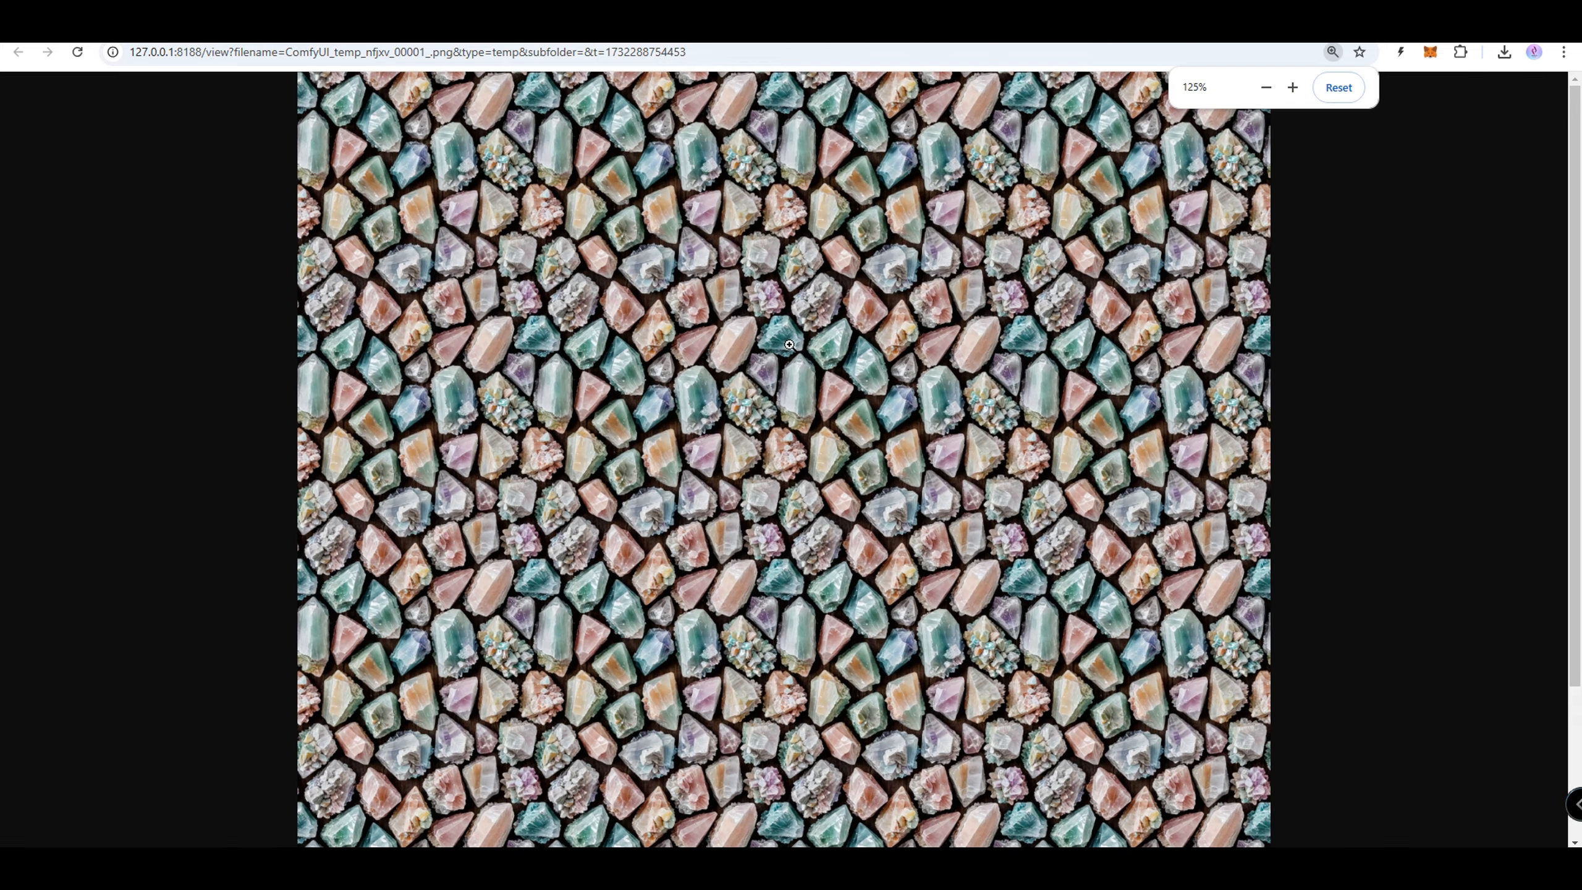
{"action": "scroll", "coordinate": [795, 357], "scroll_direction": "up", "scroll_amount": 5}
{"action": "left_click", "coordinate": [796, 360]}
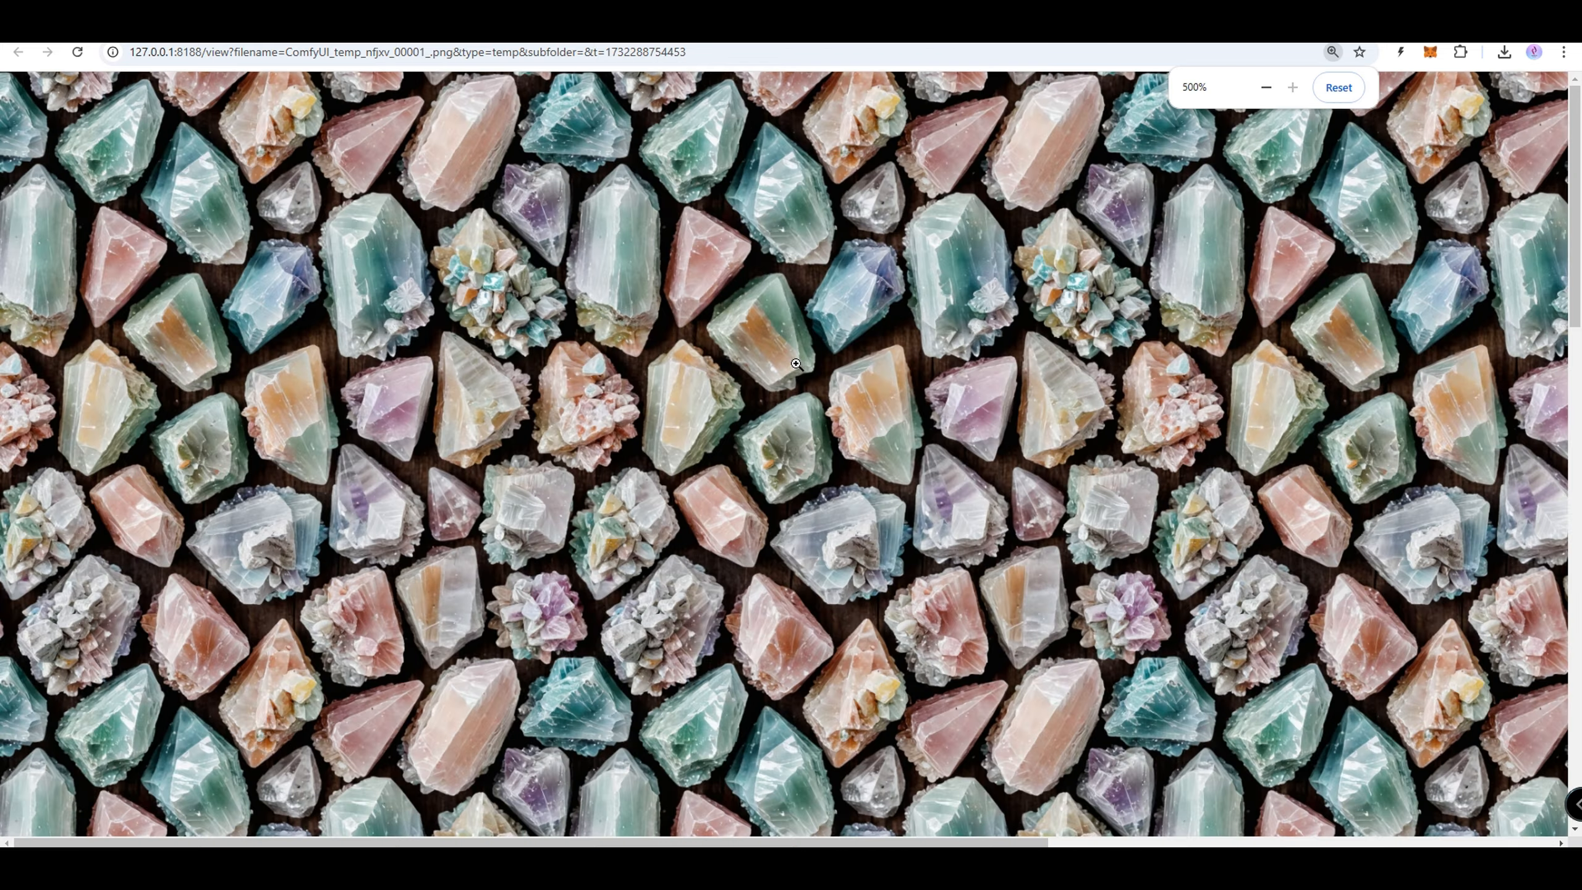
{"action": "scroll", "coordinate": [798, 368], "scroll_direction": "down", "scroll_amount": 6}
{"action": "scroll", "coordinate": [799, 382], "scroll_direction": "down", "scroll_amount": 5}
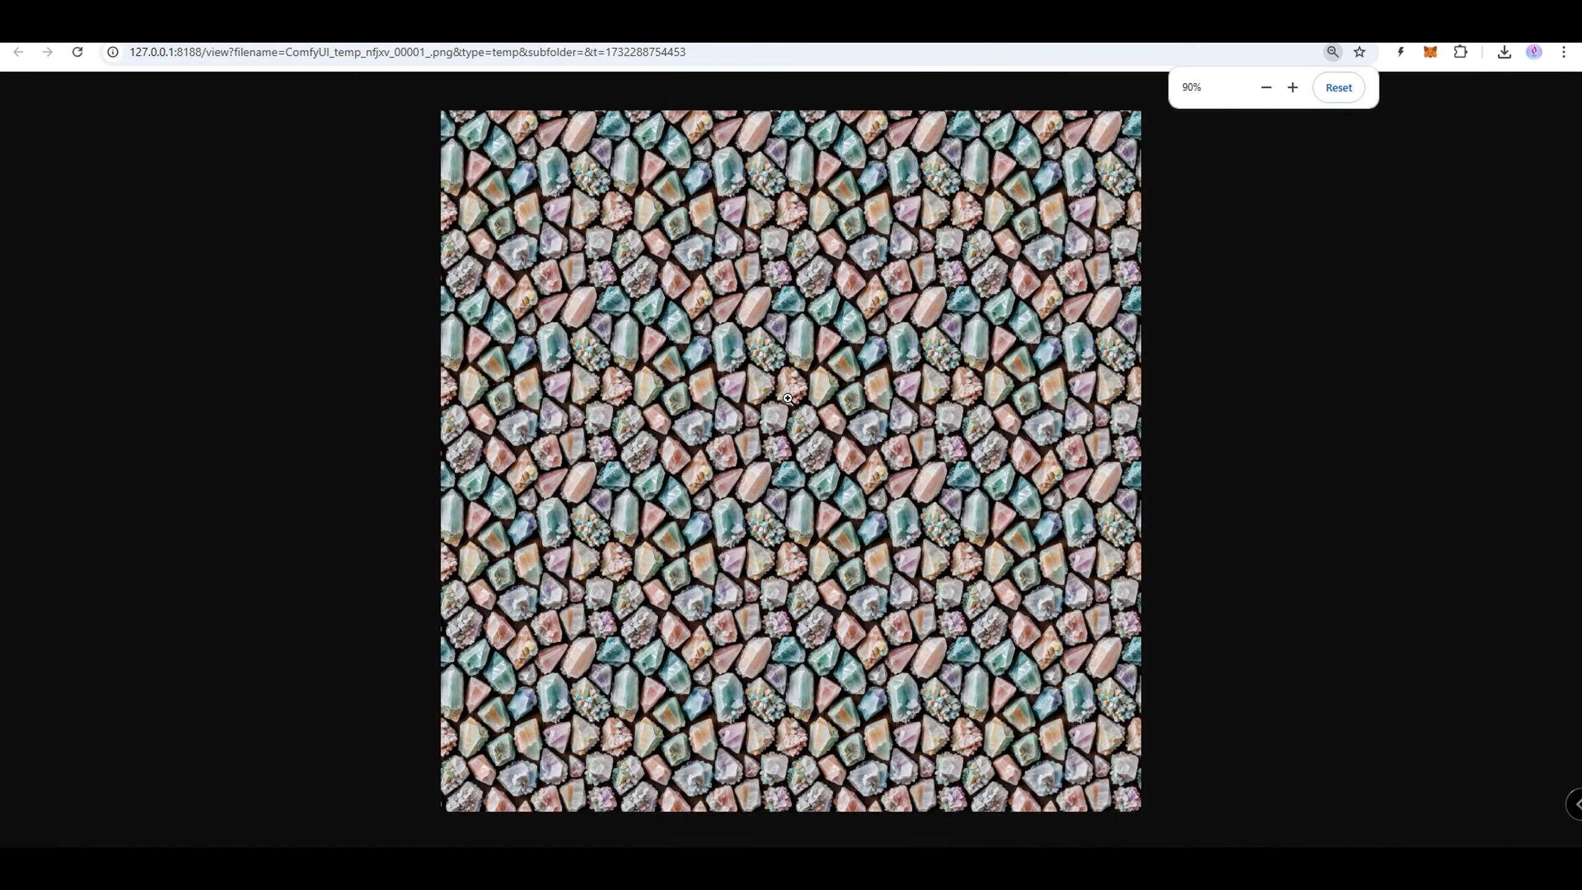
{"action": "scroll", "coordinate": [784, 403], "scroll_direction": "up", "scroll_amount": 11}
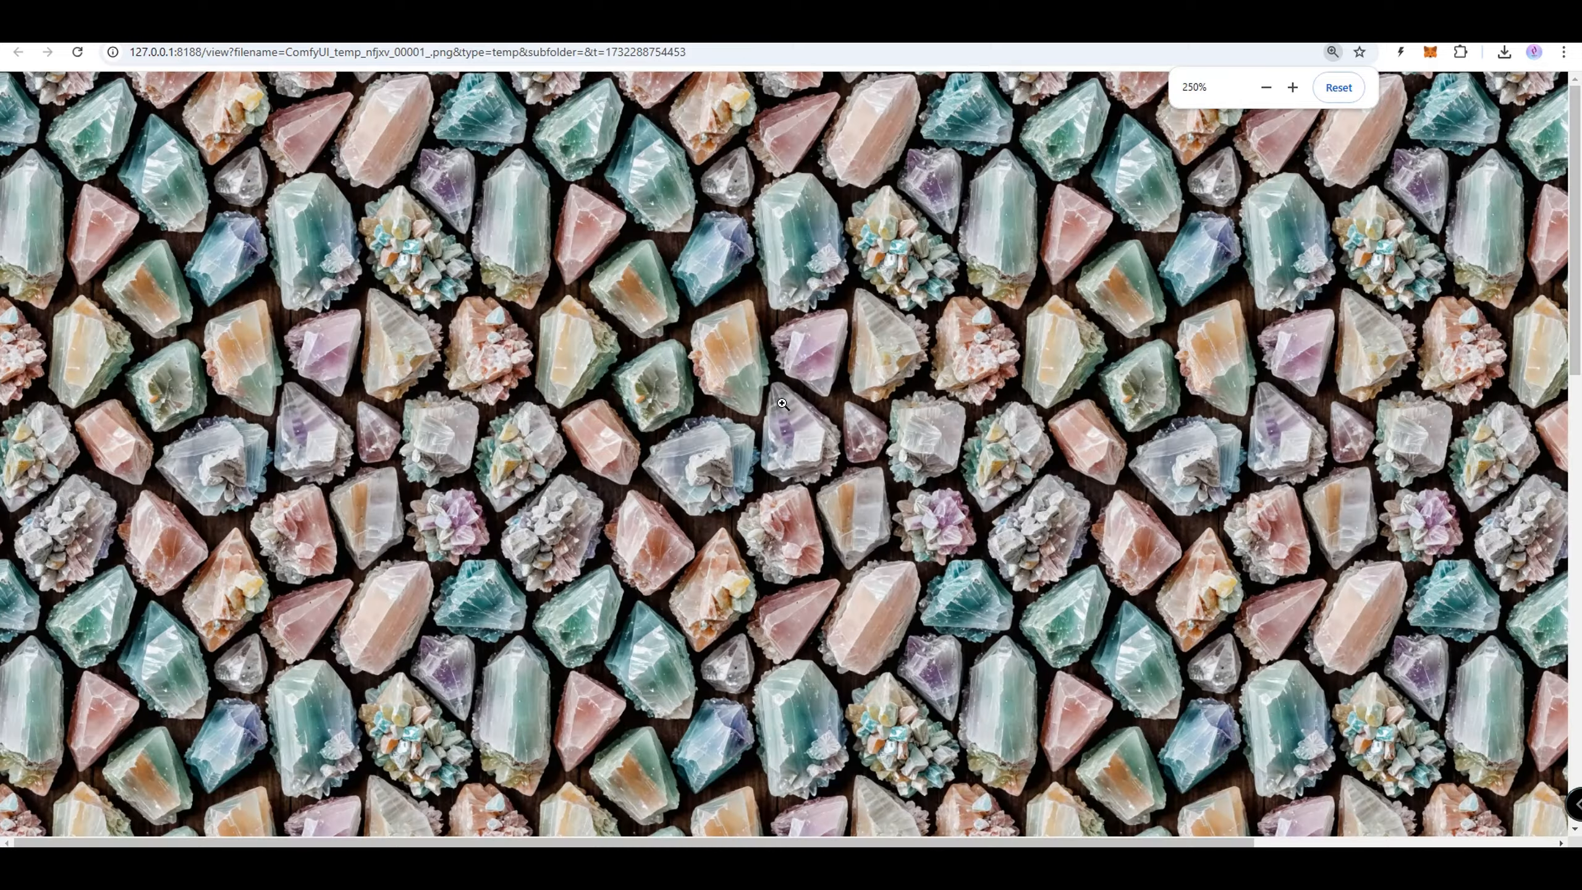
{"action": "scroll", "coordinate": [782, 403], "scroll_direction": "down", "scroll_amount": 8}
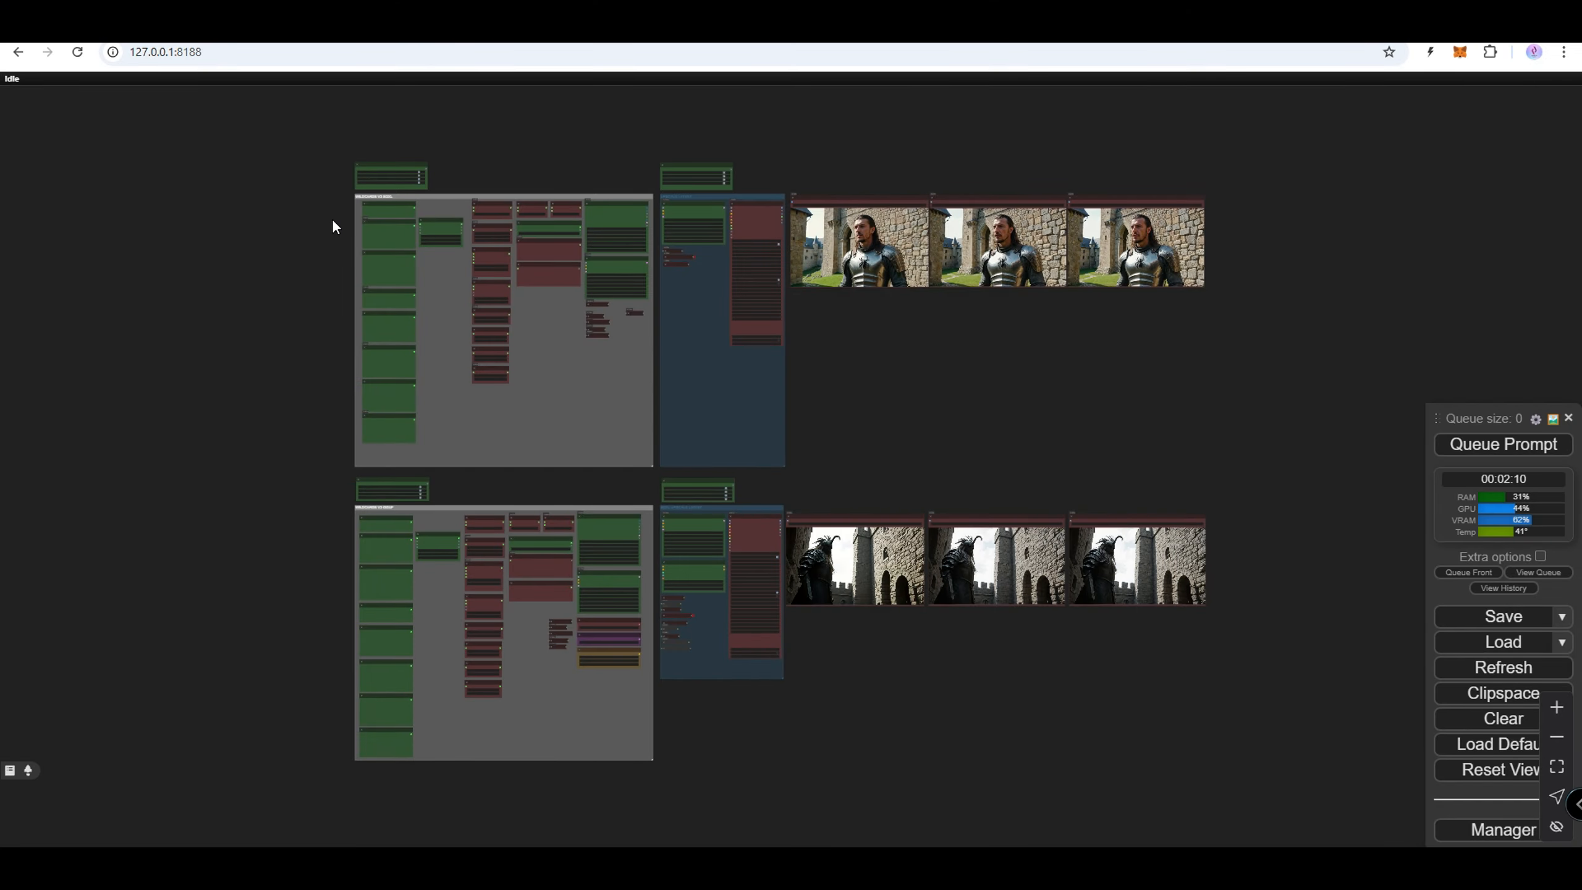
- Examine the WILDCARDS V2 SDXL prompt nodes from 1st to 8th, including the subject, hairstyle, outfit, location and camera-style word lists
{"action": "scroll", "coordinate": [331, 217], "scroll_direction": "up", "scroll_amount": 6}
{"action": "scroll", "coordinate": [346, 226], "scroll_direction": "up", "scroll_amount": 8}
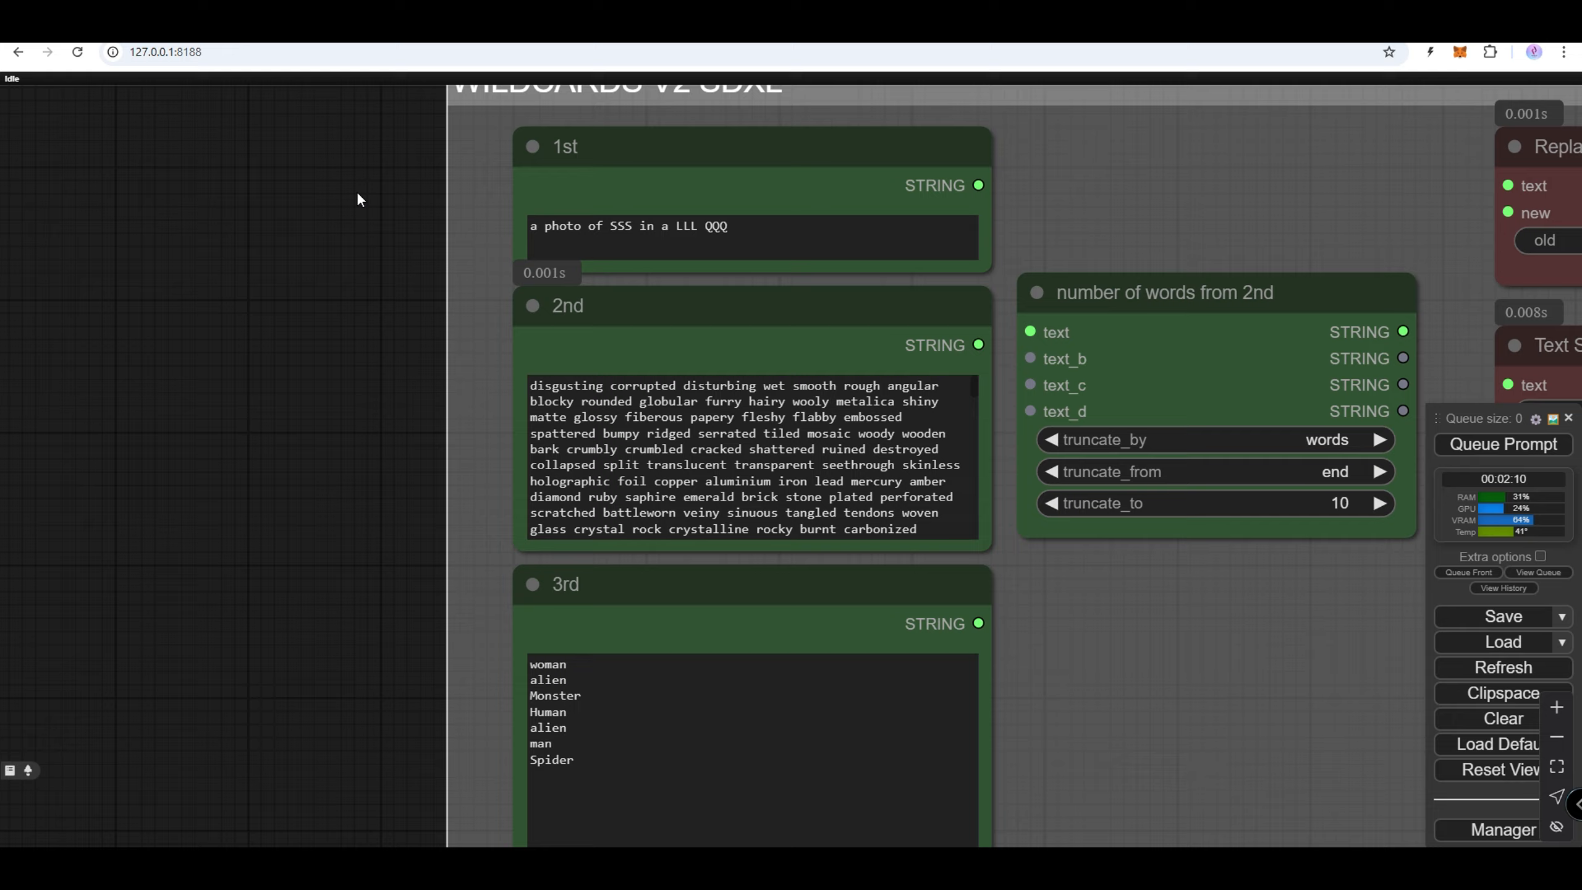
{"action": "left_click_drag", "start_coordinate": [359, 200], "coordinate": [343, 253]}
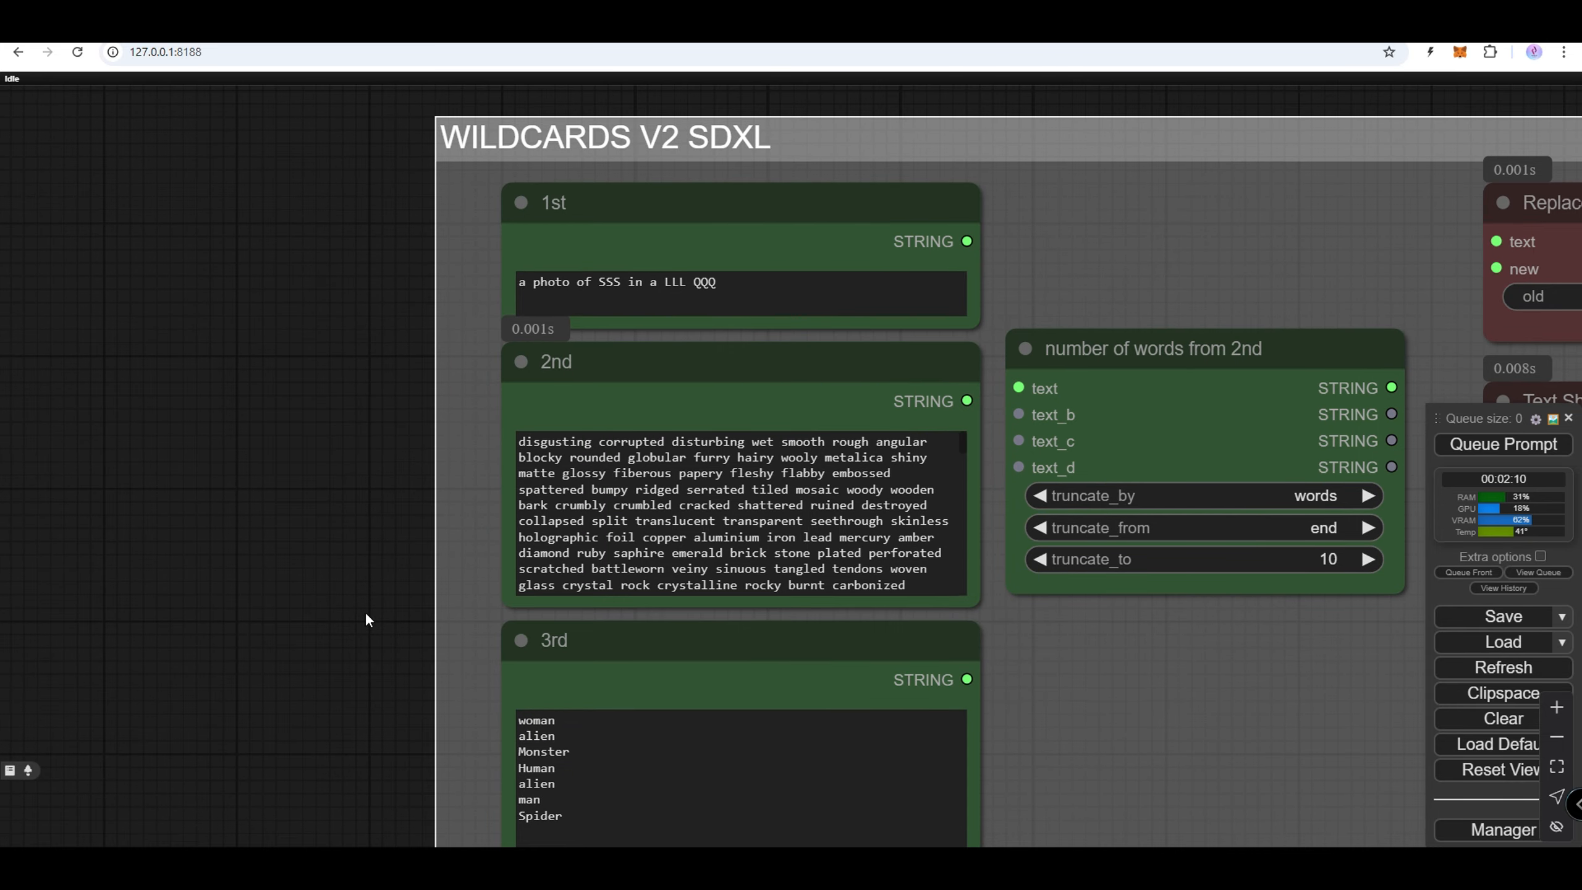
{"action": "left_click_drag", "start_coordinate": [365, 610], "coordinate": [344, 92]}
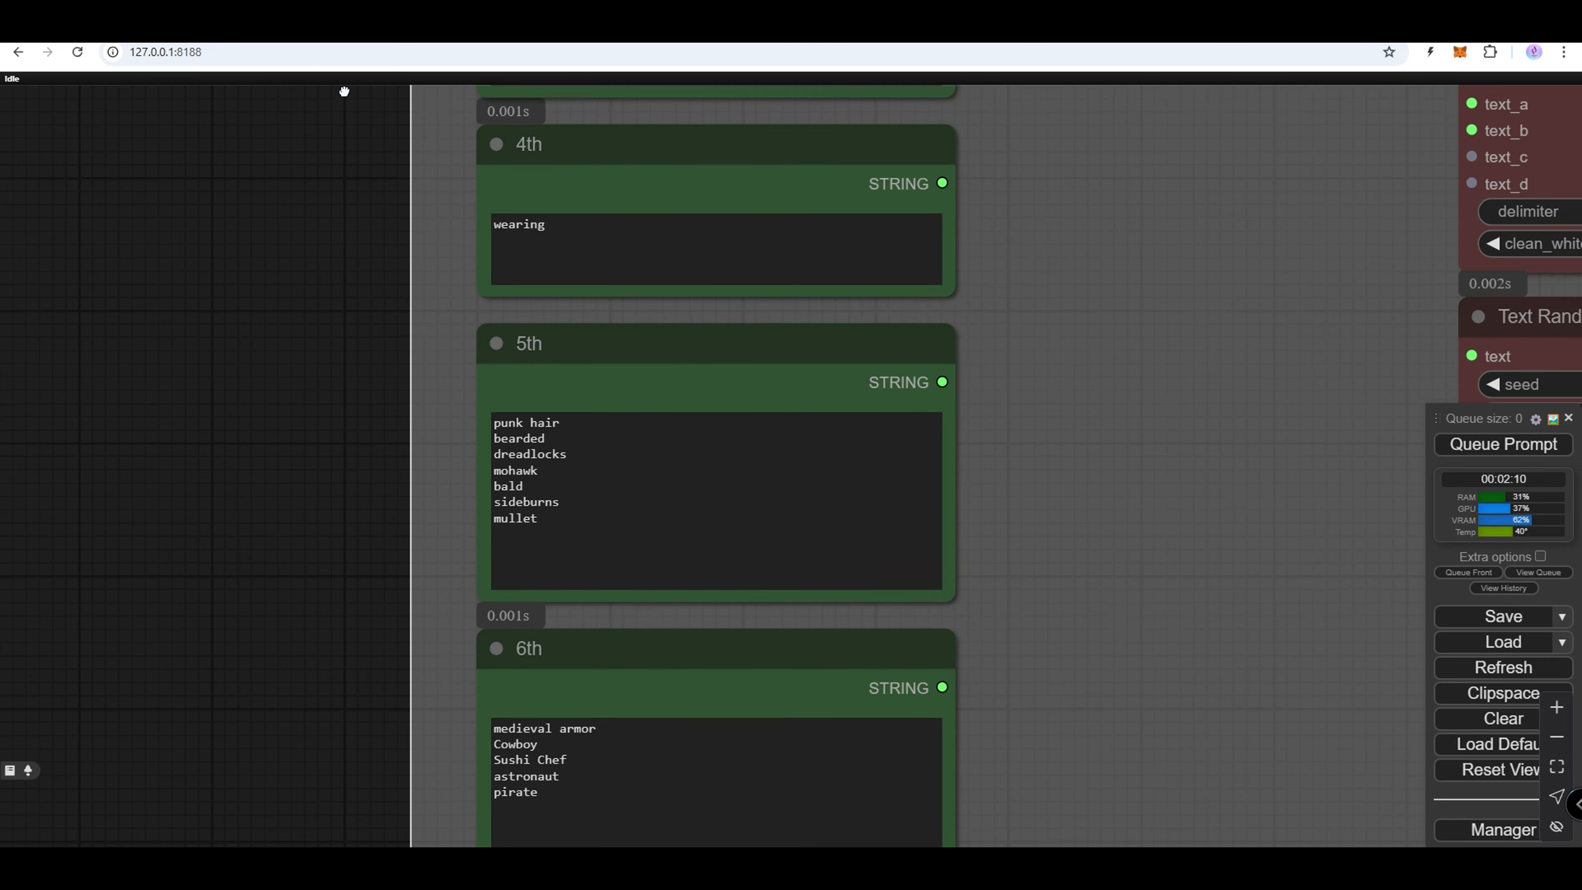
{"action": "left_click_drag", "start_coordinate": [361, 807], "coordinate": [378, 77]}
{"action": "scroll", "coordinate": [392, 518], "scroll_direction": "down", "scroll_amount": 5}
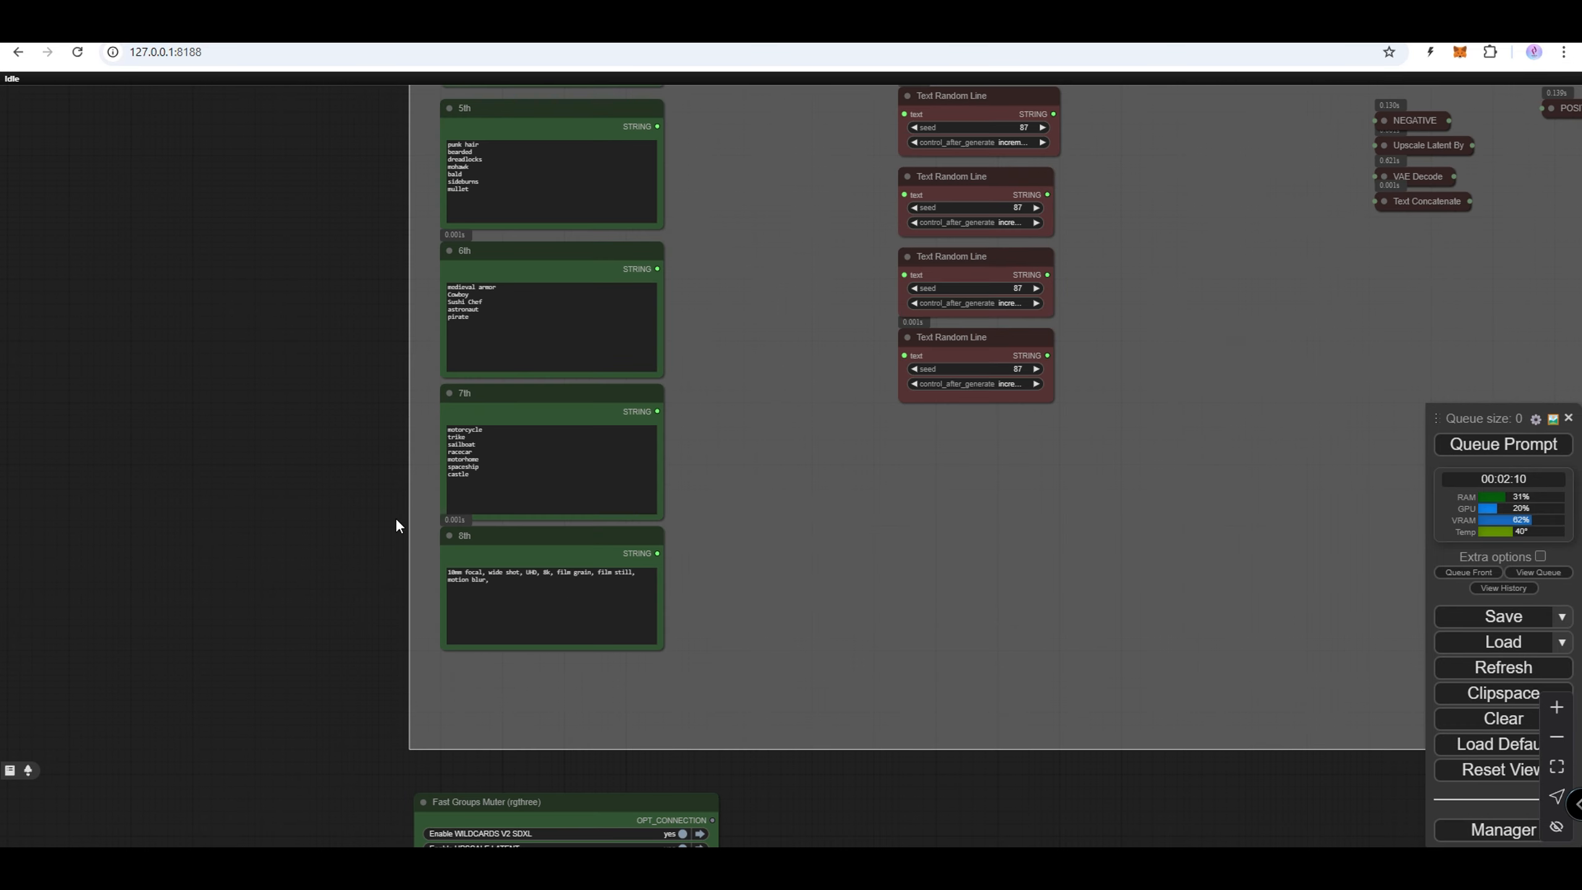
- Inspect the random-line, image size and KSampler settings of the SDXL wildcard workflow, followed by its upscaling and FaceDetailer nodes
{"action": "left_click_drag", "start_coordinate": [984, 543], "coordinate": [489, 871]}
{"action": "left_click_drag", "start_coordinate": [762, 461], "coordinate": [612, 768]}
{"action": "scroll", "coordinate": [625, 665], "scroll_direction": "up", "scroll_amount": 6}
{"action": "left_click_drag", "start_coordinate": [646, 663], "coordinate": [197, 713]}
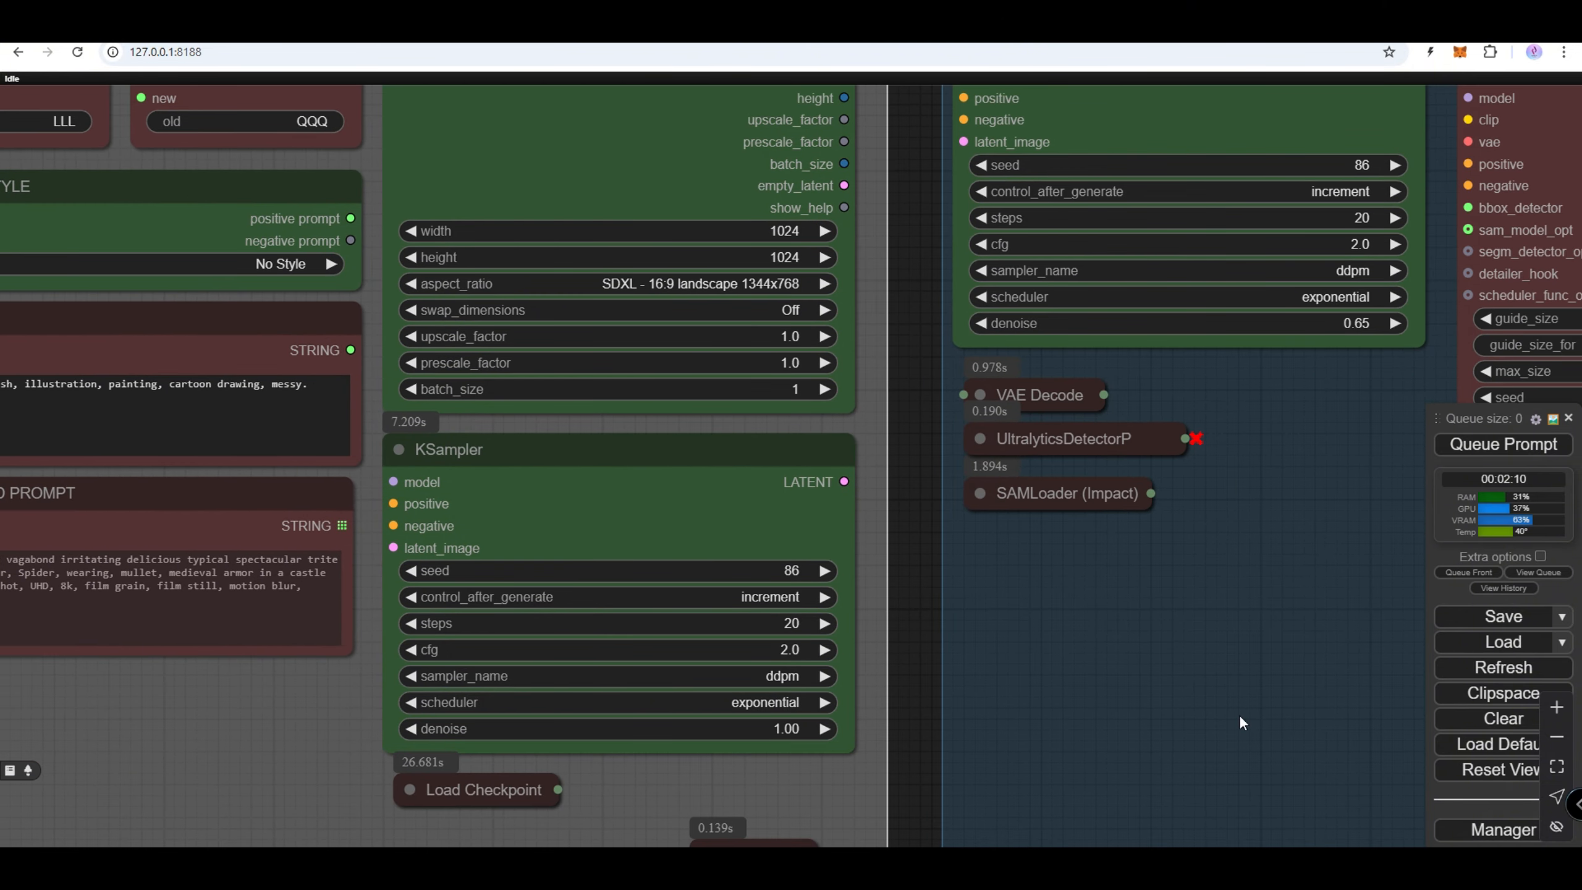
{"action": "scroll", "coordinate": [1342, 493], "scroll_direction": "down", "scroll_amount": 2}
{"action": "left_click_drag", "start_coordinate": [1317, 523], "coordinate": [583, 572]}
{"action": "left_click_drag", "start_coordinate": [1193, 798], "coordinate": [584, 730]}
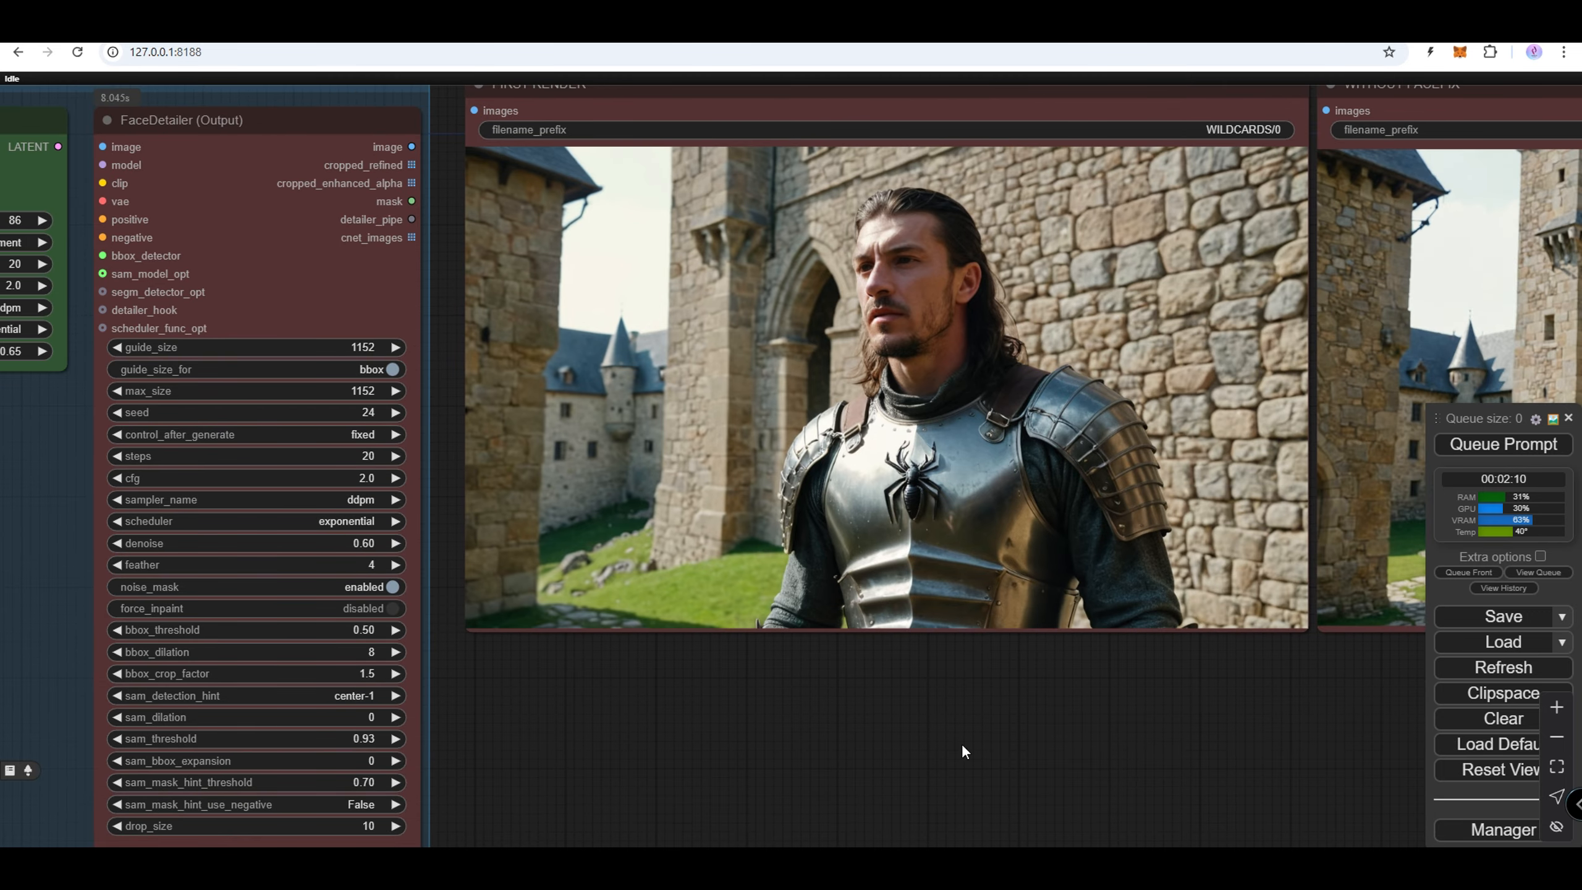
- Compare the armored man's FIRST RENDER, WITHOUT FACEFIX and FACEFIXED outputs, and examine the fixed face close up
{"action": "left_click_drag", "start_coordinate": [1274, 737], "coordinate": [937, 787]}
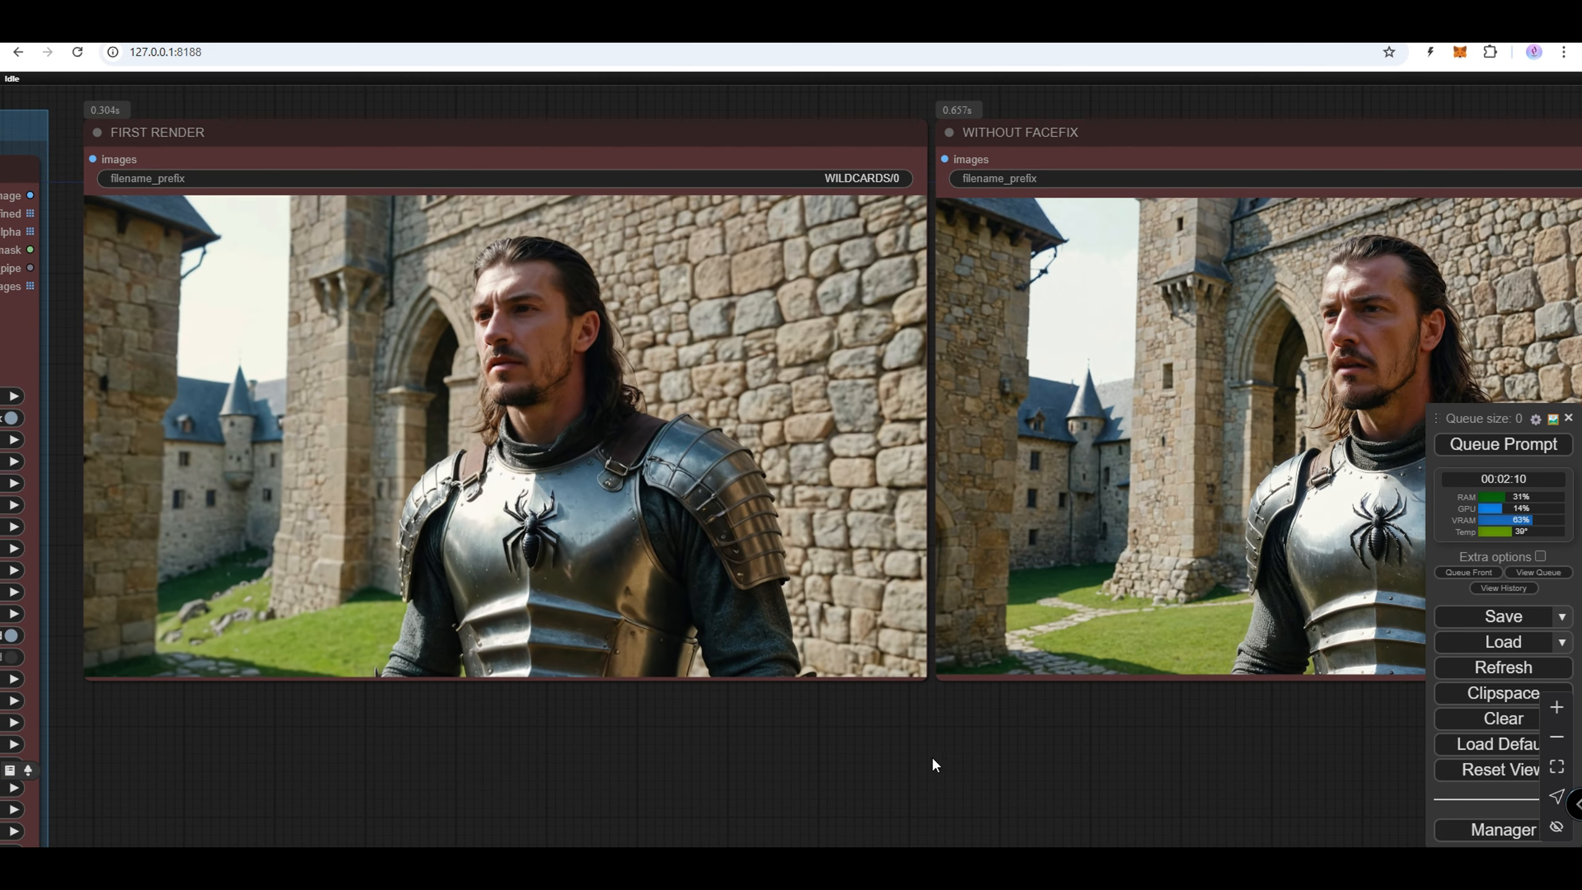
{"action": "left_click_drag", "start_coordinate": [1328, 735], "coordinate": [761, 755]}
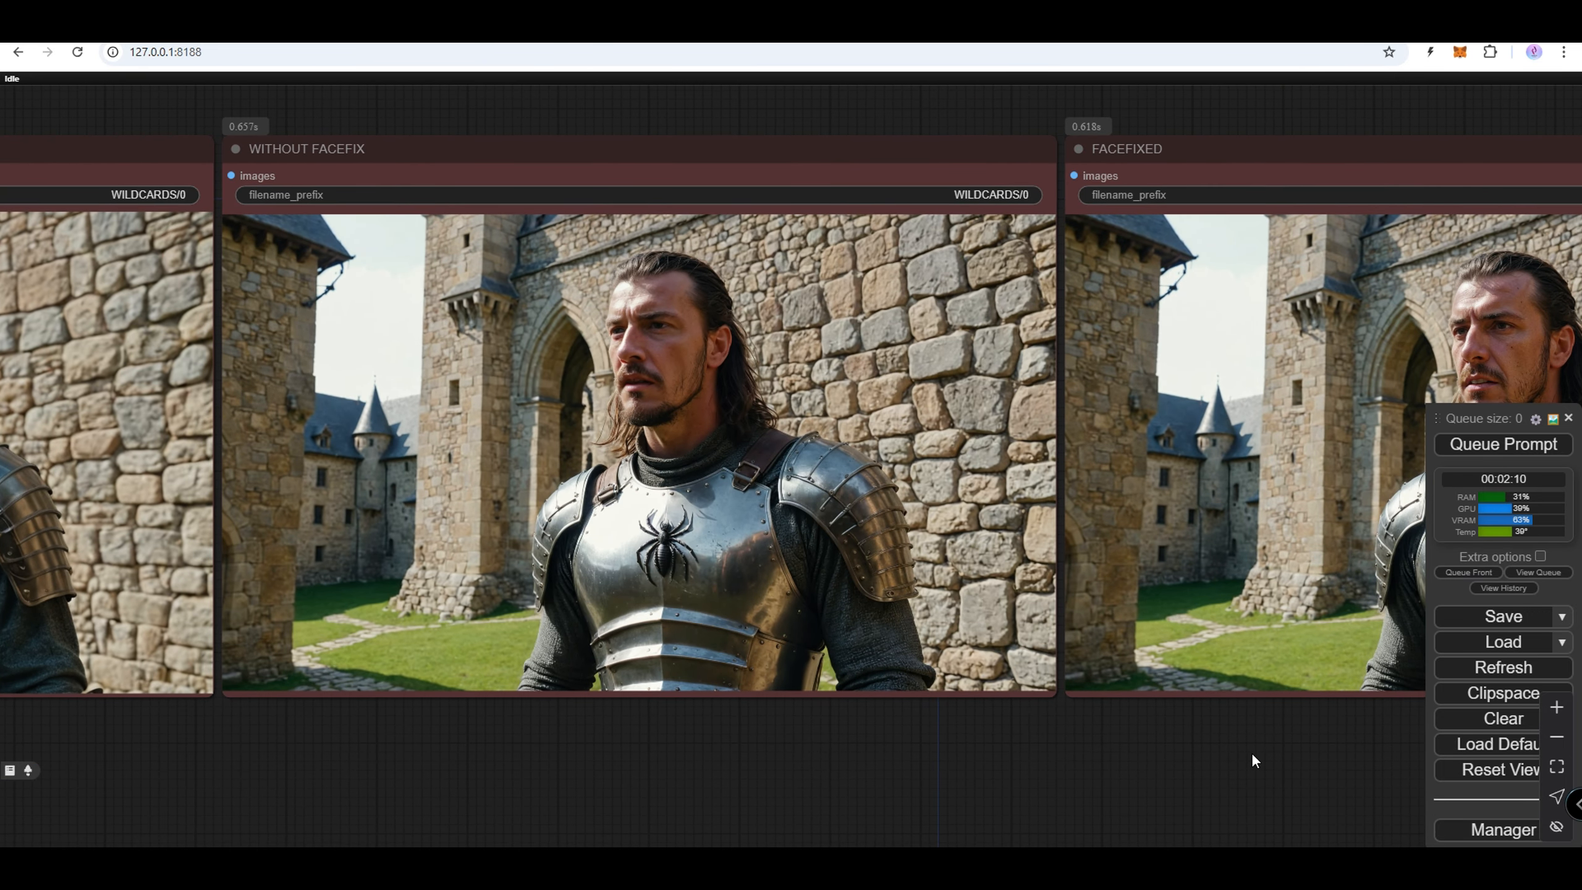
{"action": "left_click_drag", "start_coordinate": [1251, 751], "coordinate": [692, 750]}
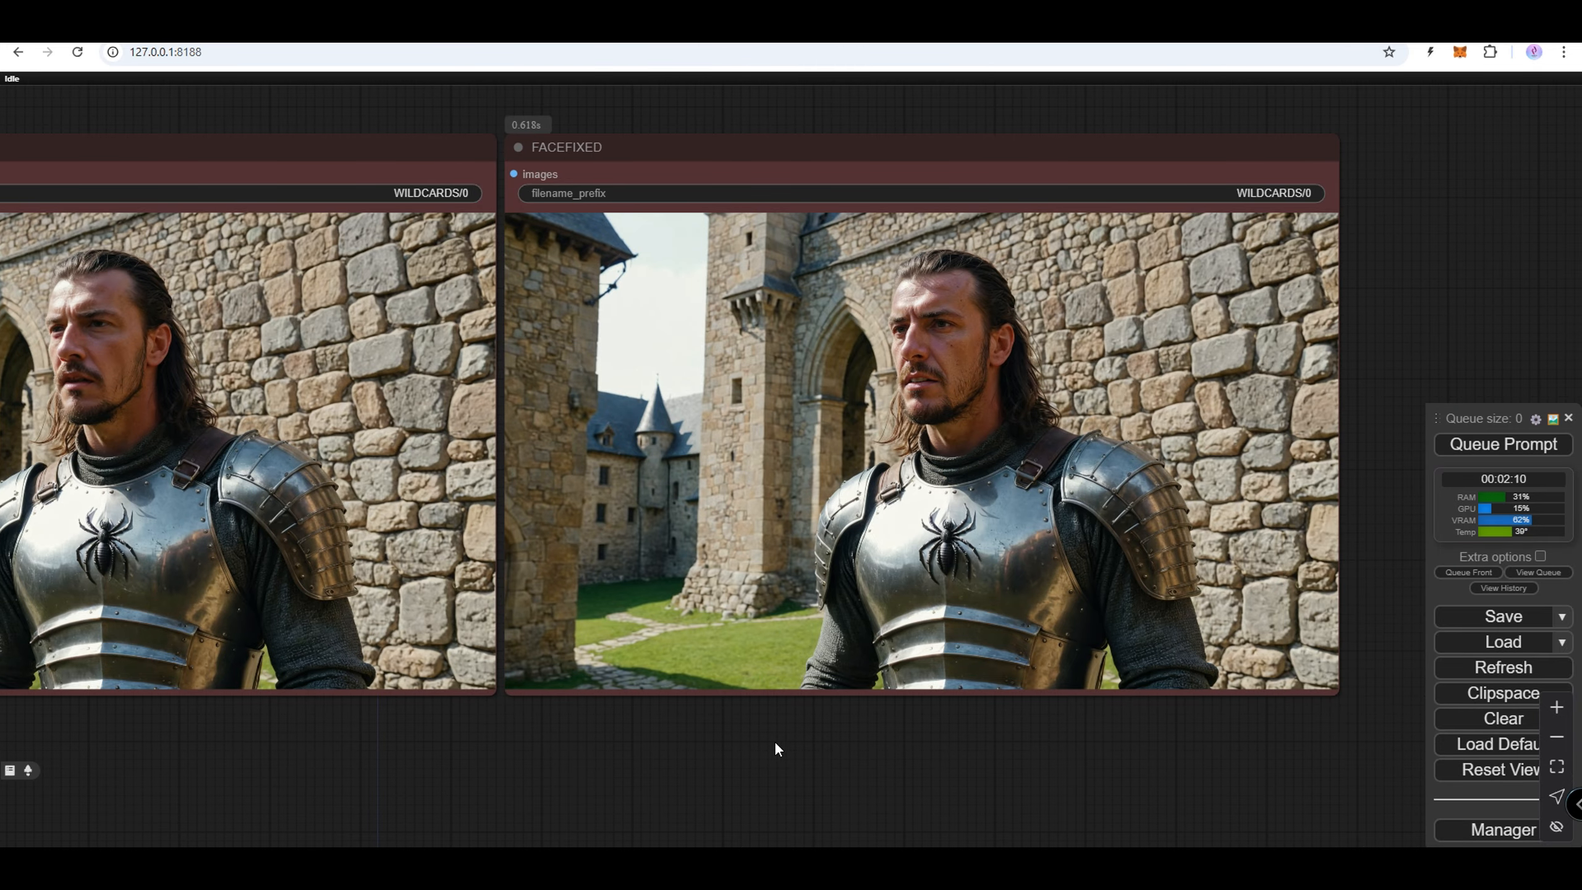
{"action": "scroll", "coordinate": [990, 371], "scroll_direction": "up", "scroll_amount": 10}
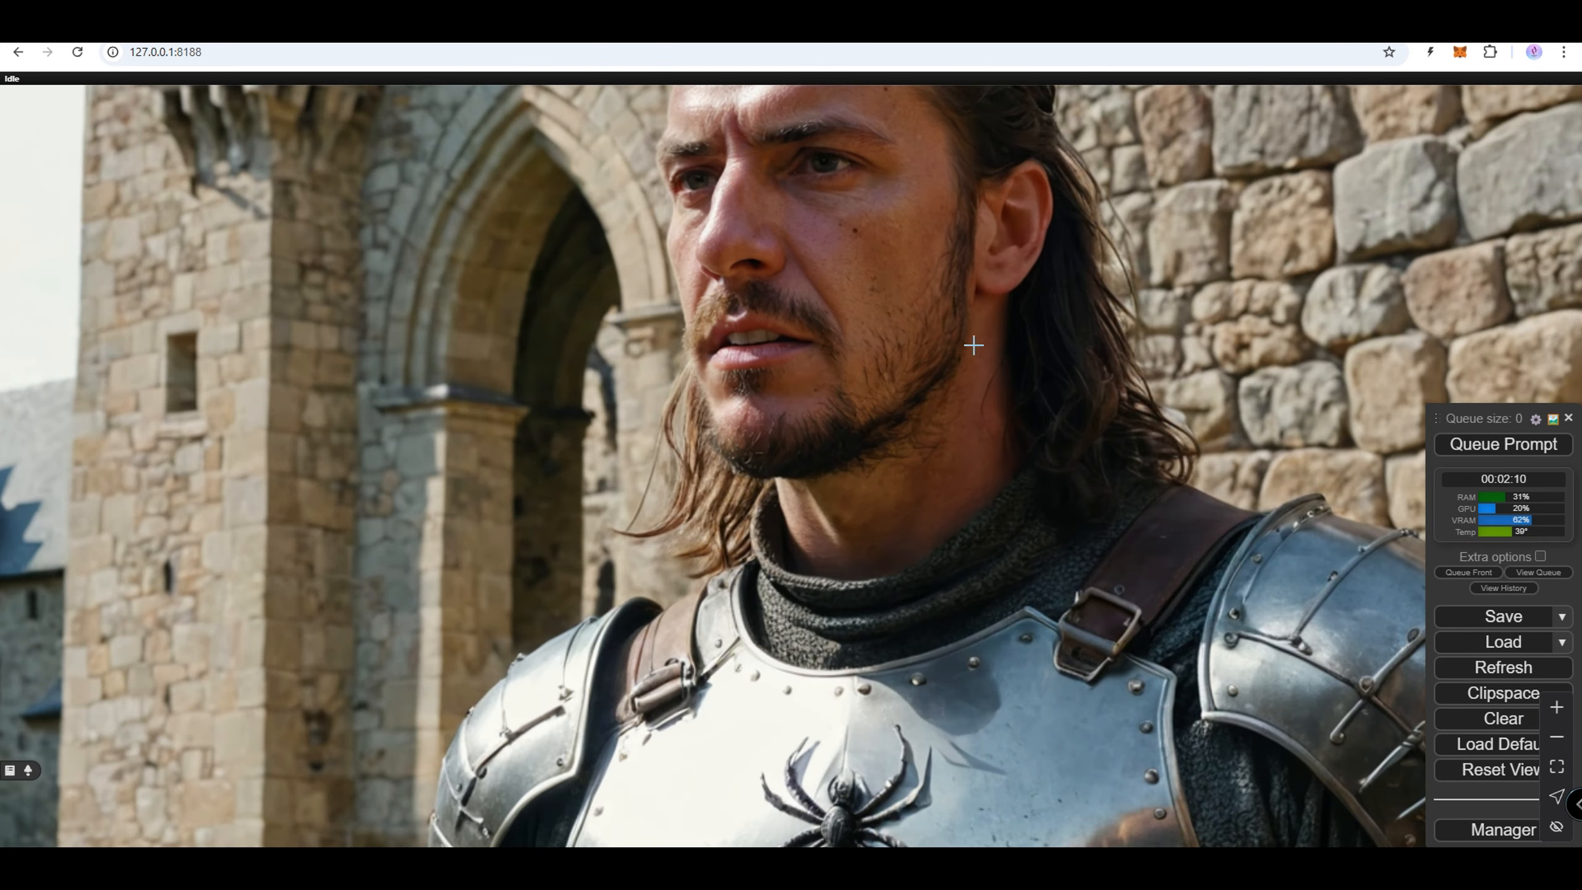
- Compare the helmeted knight's first render, SDXL REFINER and FACEFIXED outputs in the second wildcard workflow, and return to the overview
{"action": "scroll", "coordinate": [967, 330], "scroll_direction": "down", "scroll_amount": 2}
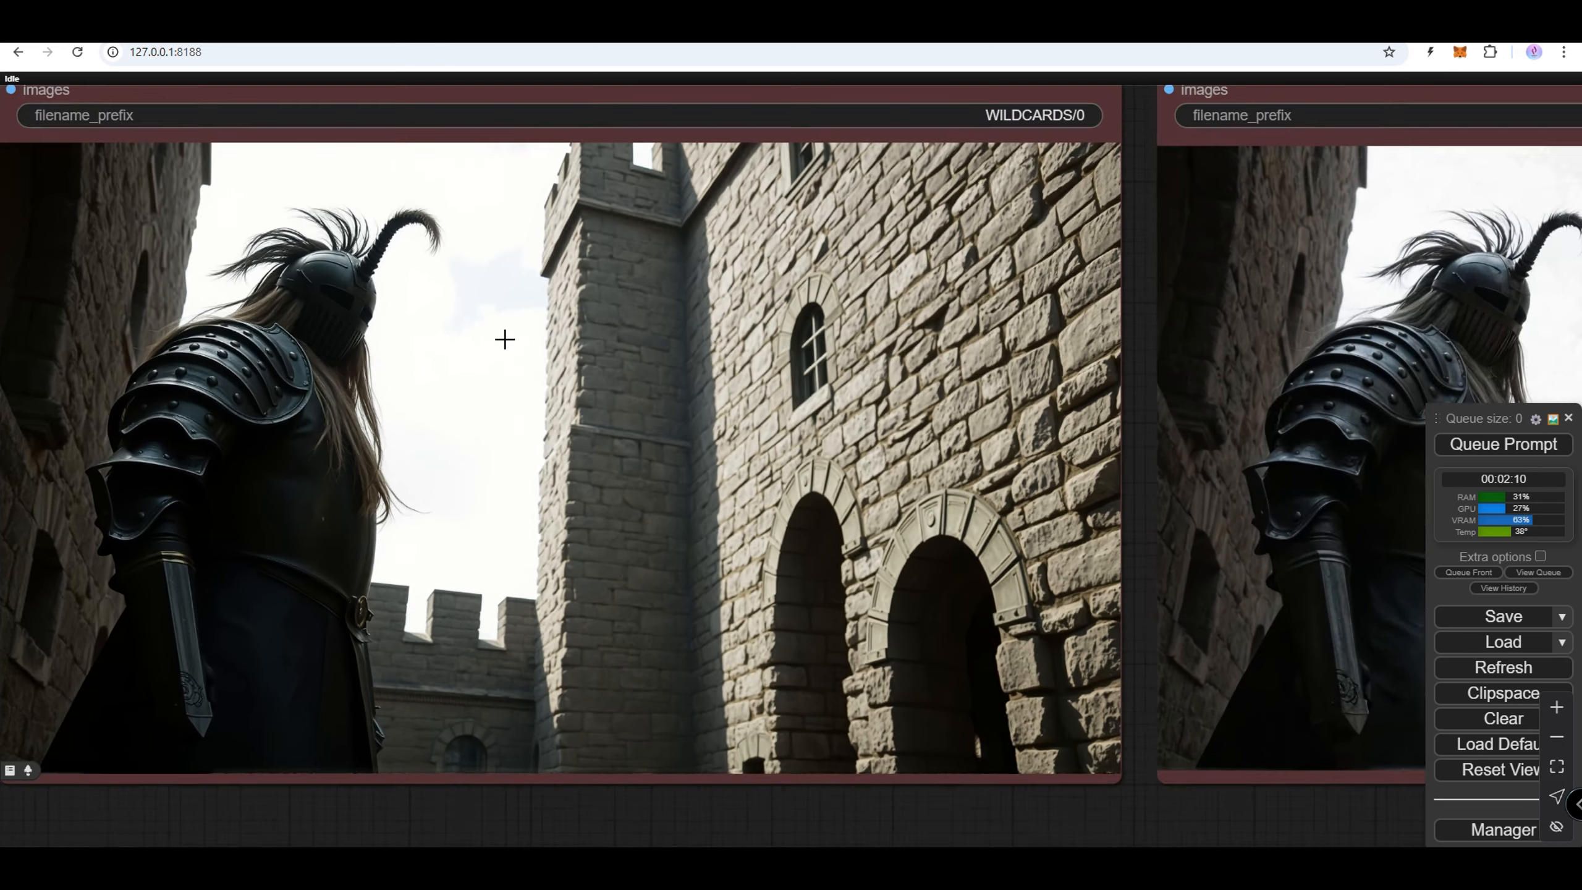
{"action": "scroll", "coordinate": [504, 338], "scroll_direction": "up", "scroll_amount": 2}
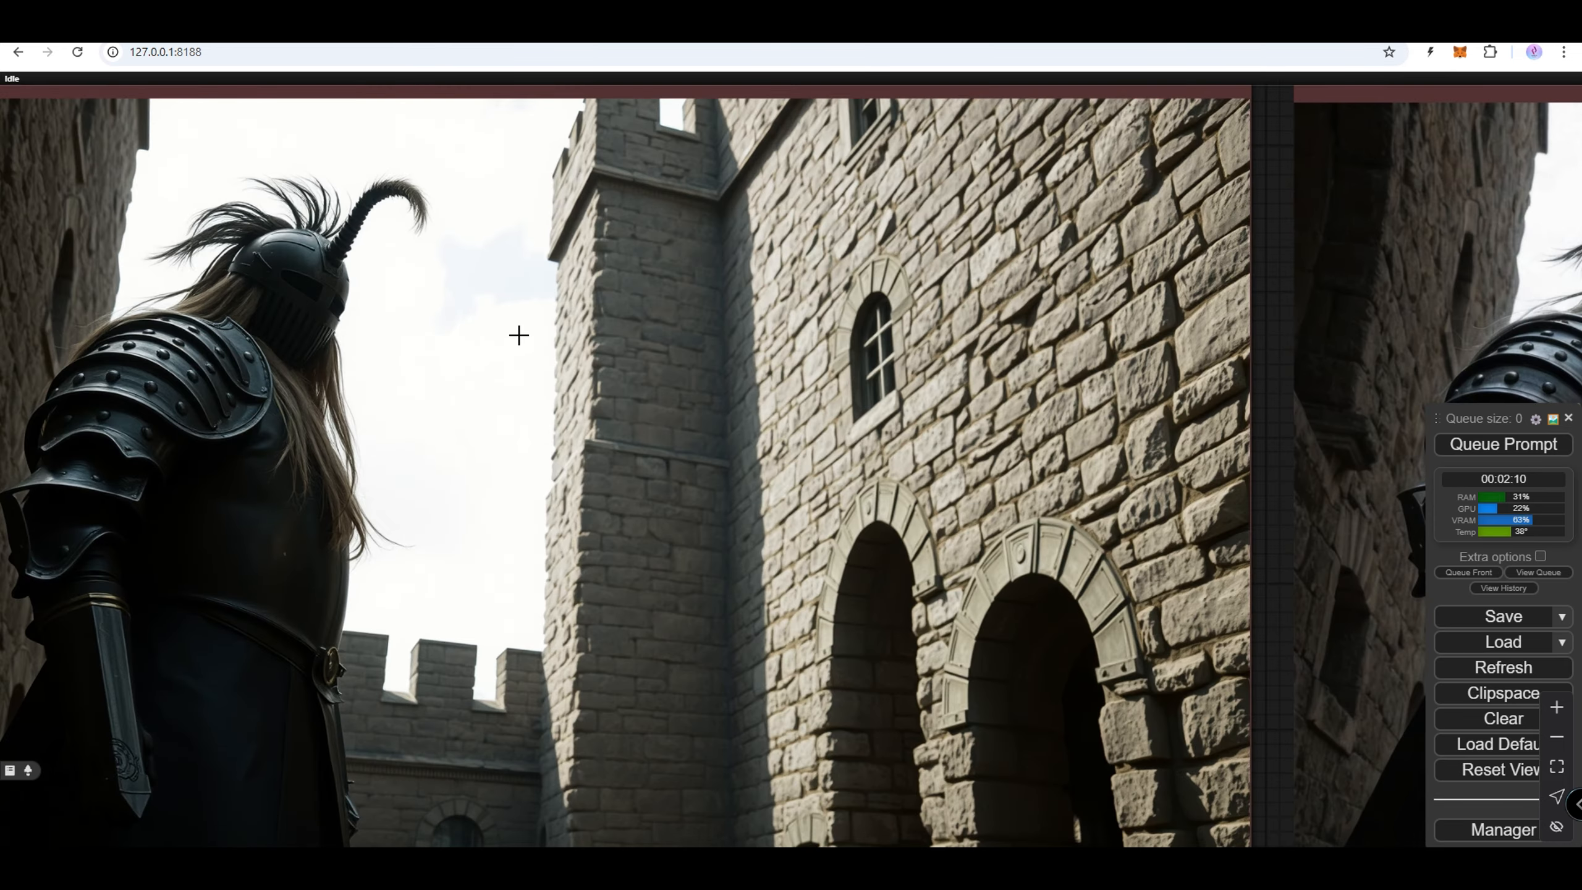
{"action": "scroll", "coordinate": [525, 339], "scroll_direction": "down", "scroll_amount": 5}
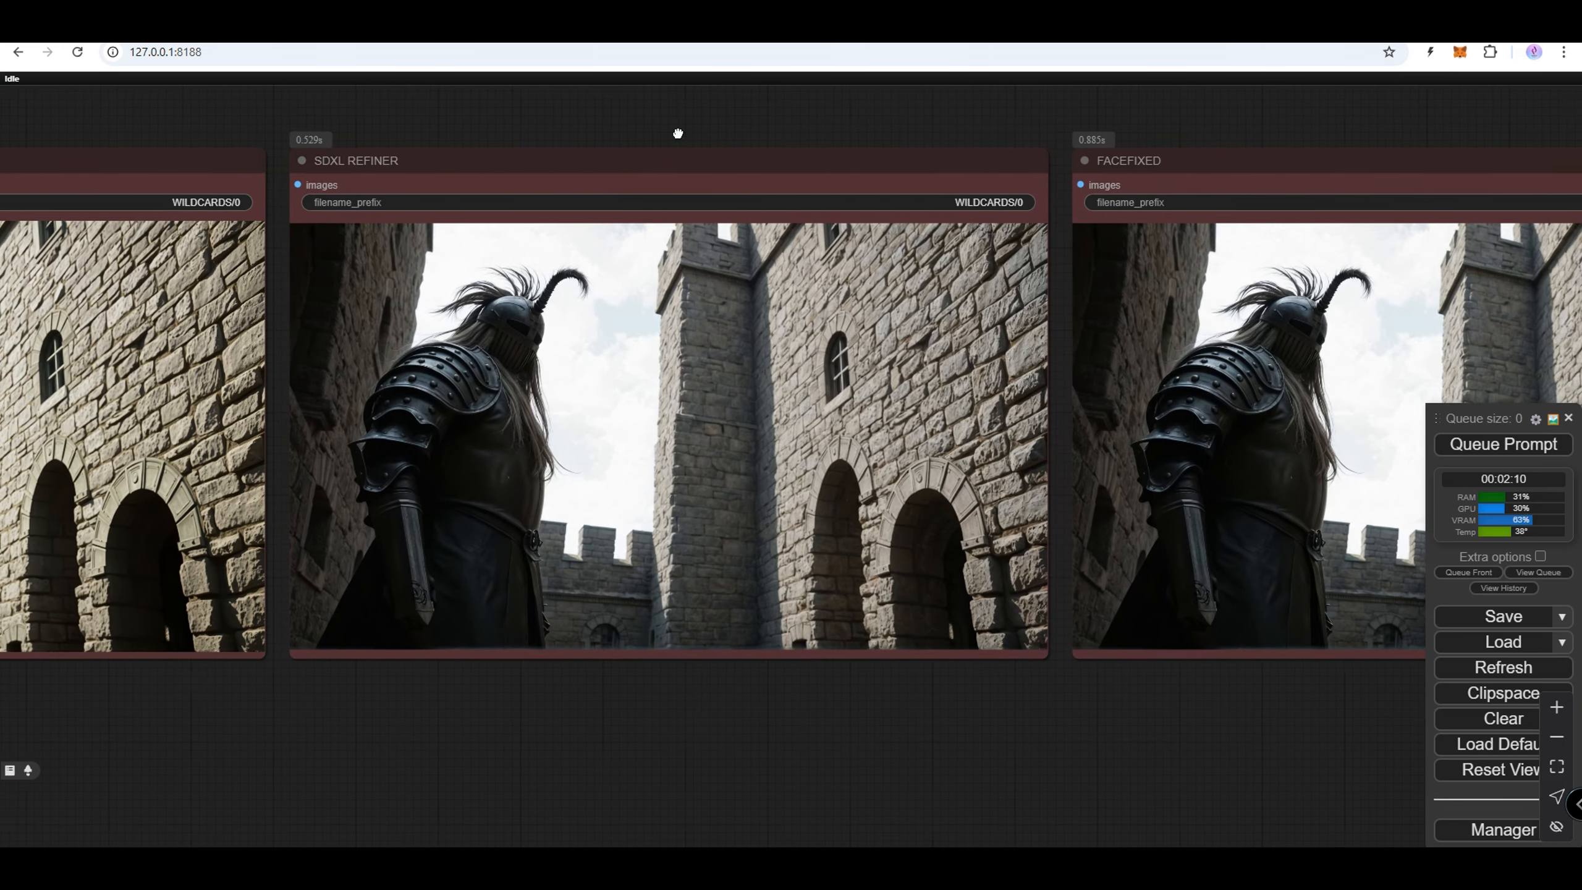
{"action": "scroll", "coordinate": [578, 368], "scroll_direction": "up", "scroll_amount": 5}
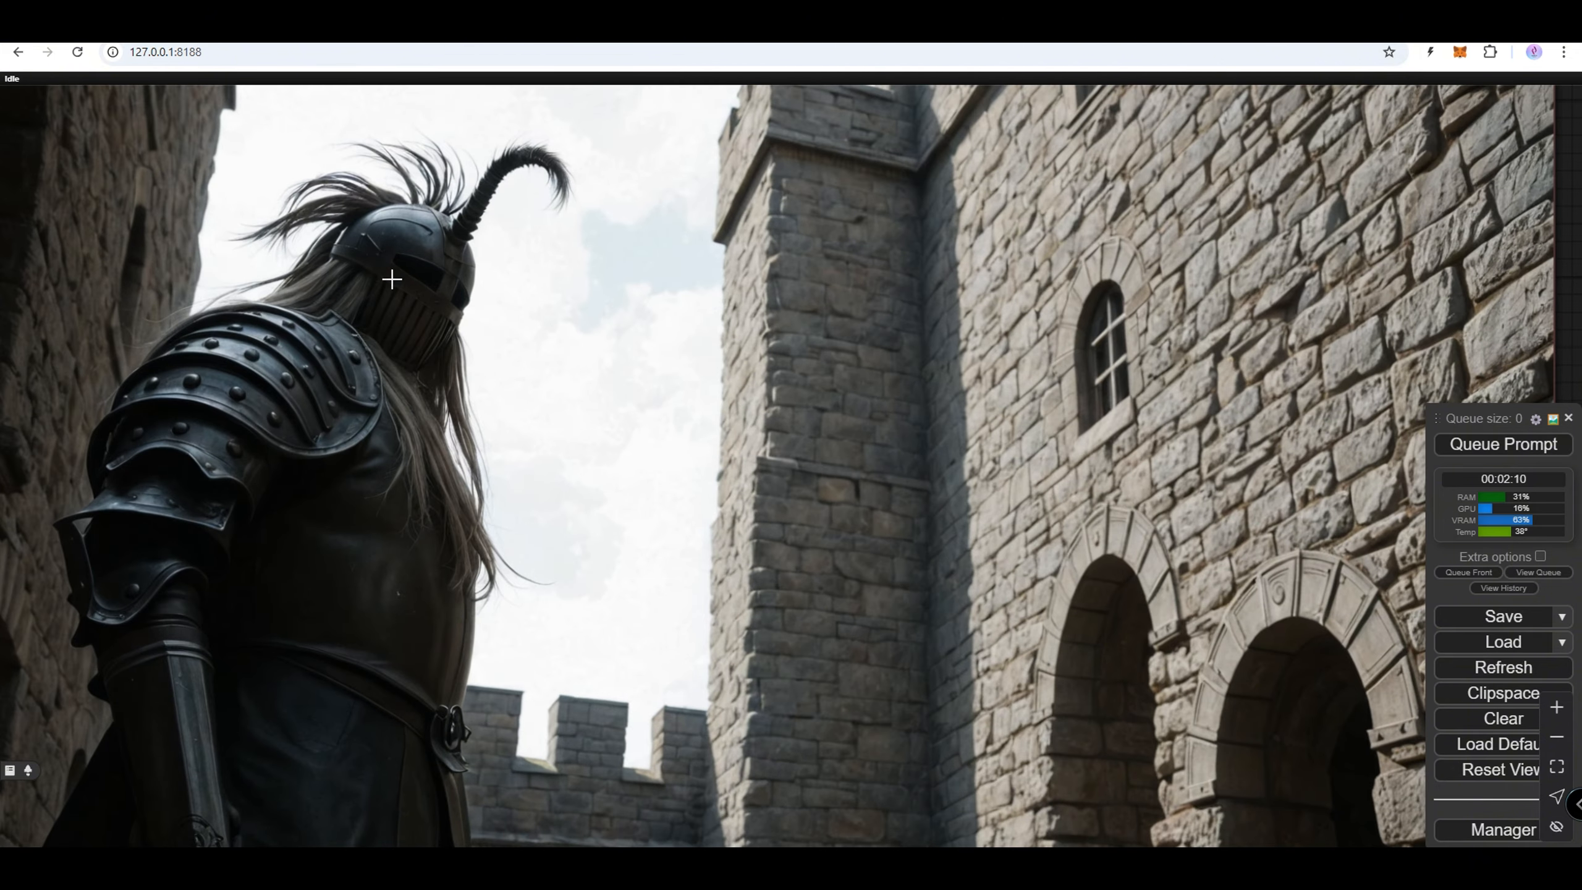
{"action": "scroll", "coordinate": [391, 279], "scroll_direction": "up", "scroll_amount": 3}
{"action": "scroll", "coordinate": [356, 264], "scroll_direction": "down", "scroll_amount": 10}
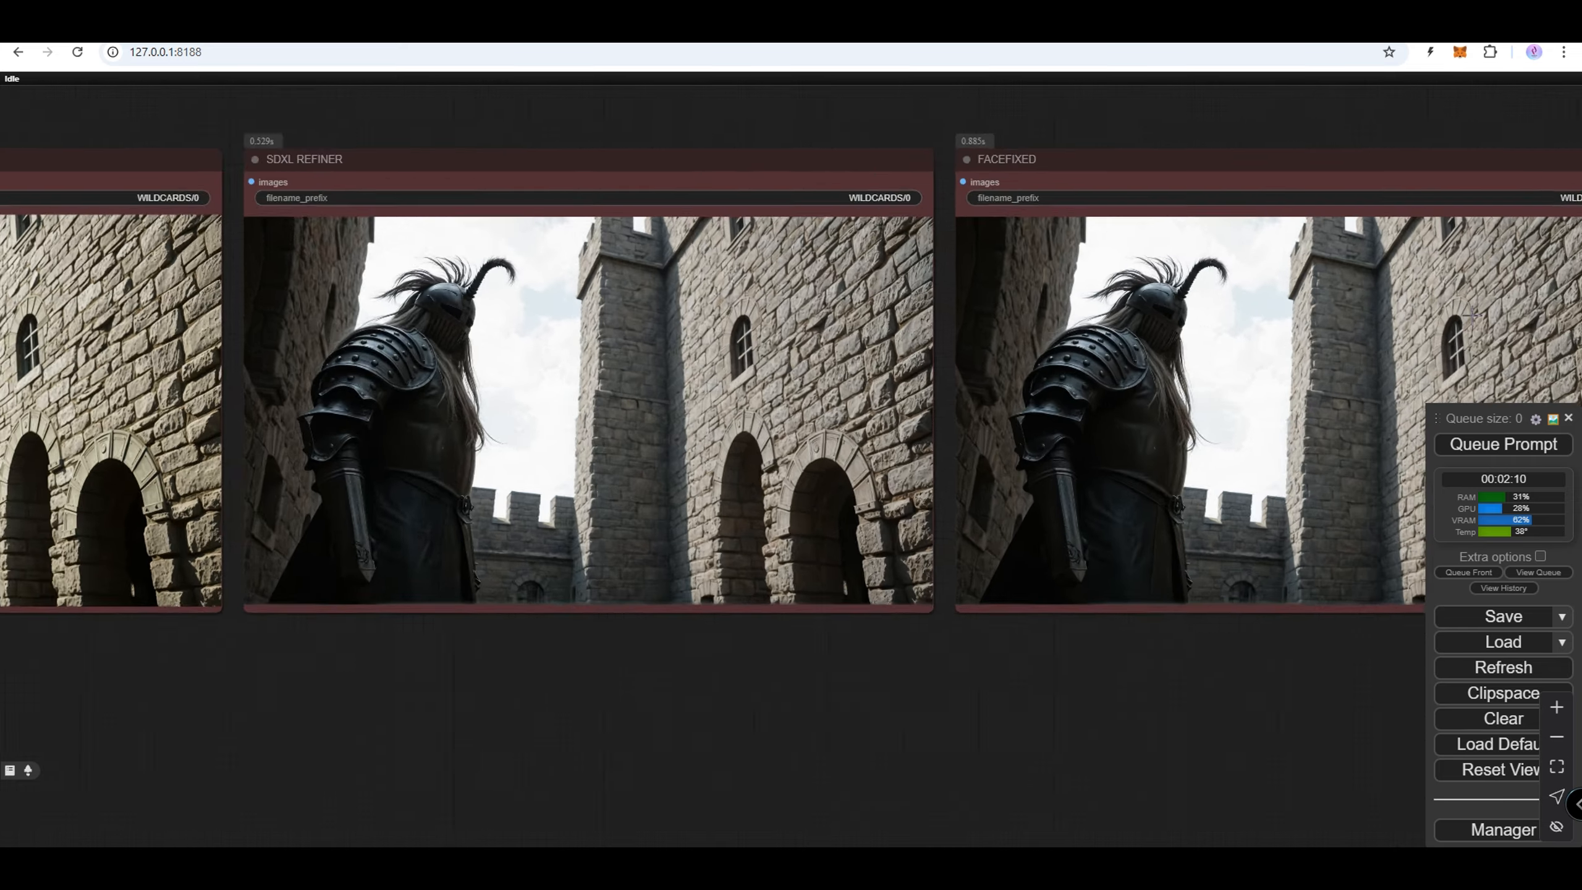
{"action": "scroll", "coordinate": [1422, 300], "scroll_direction": "up", "scroll_amount": 7}
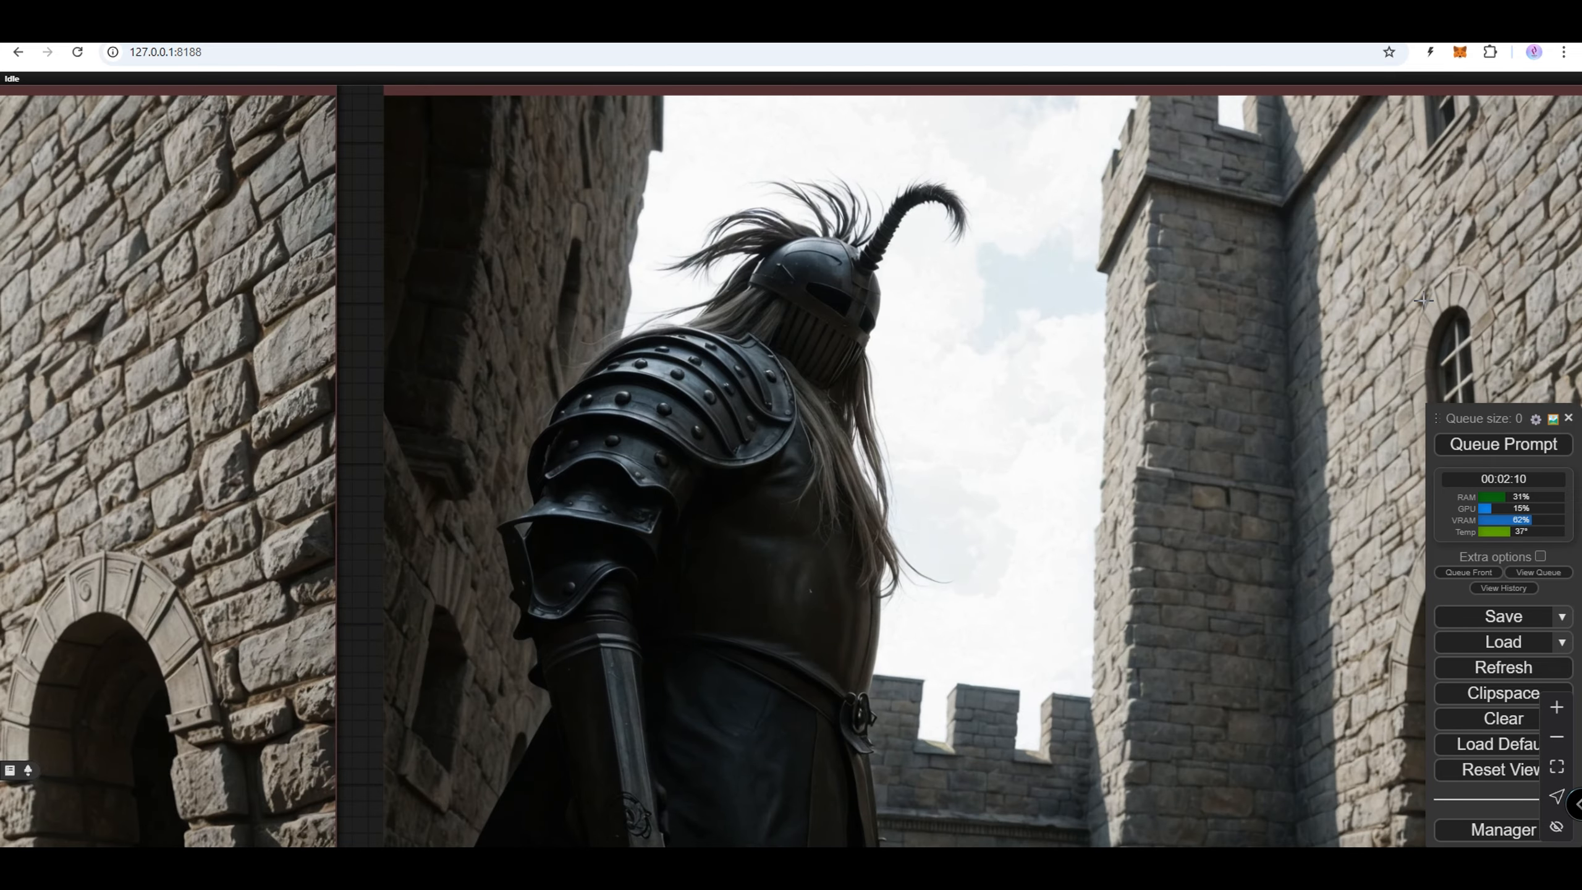
{"action": "scroll", "coordinate": [1422, 300], "scroll_direction": "down", "scroll_amount": 20}
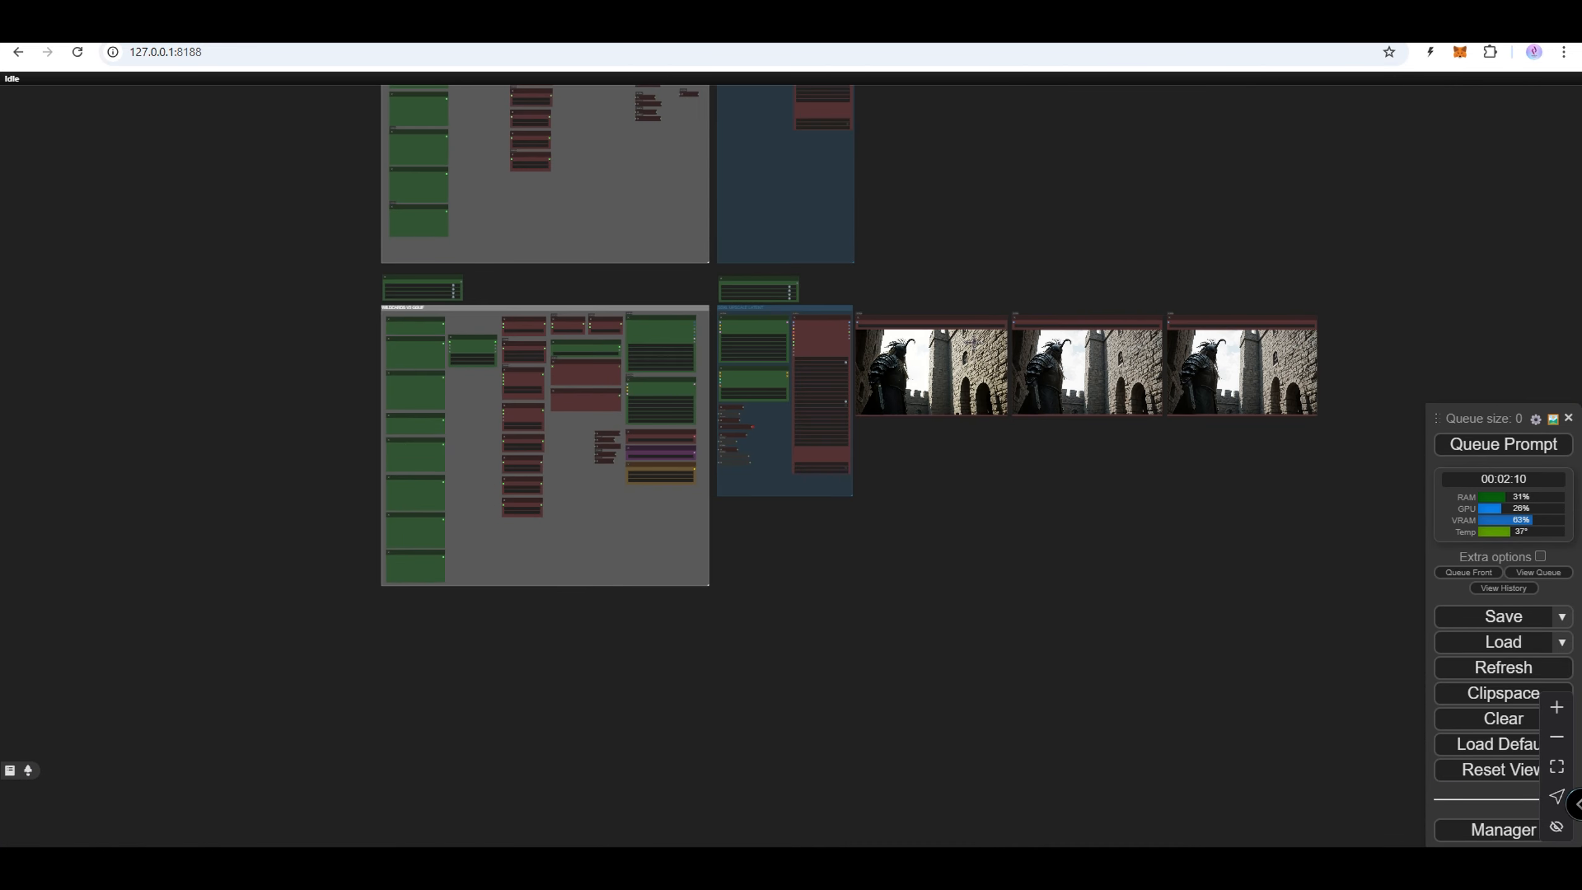
{"action": "left_click_drag", "start_coordinate": [969, 262], "coordinate": [953, 449]}
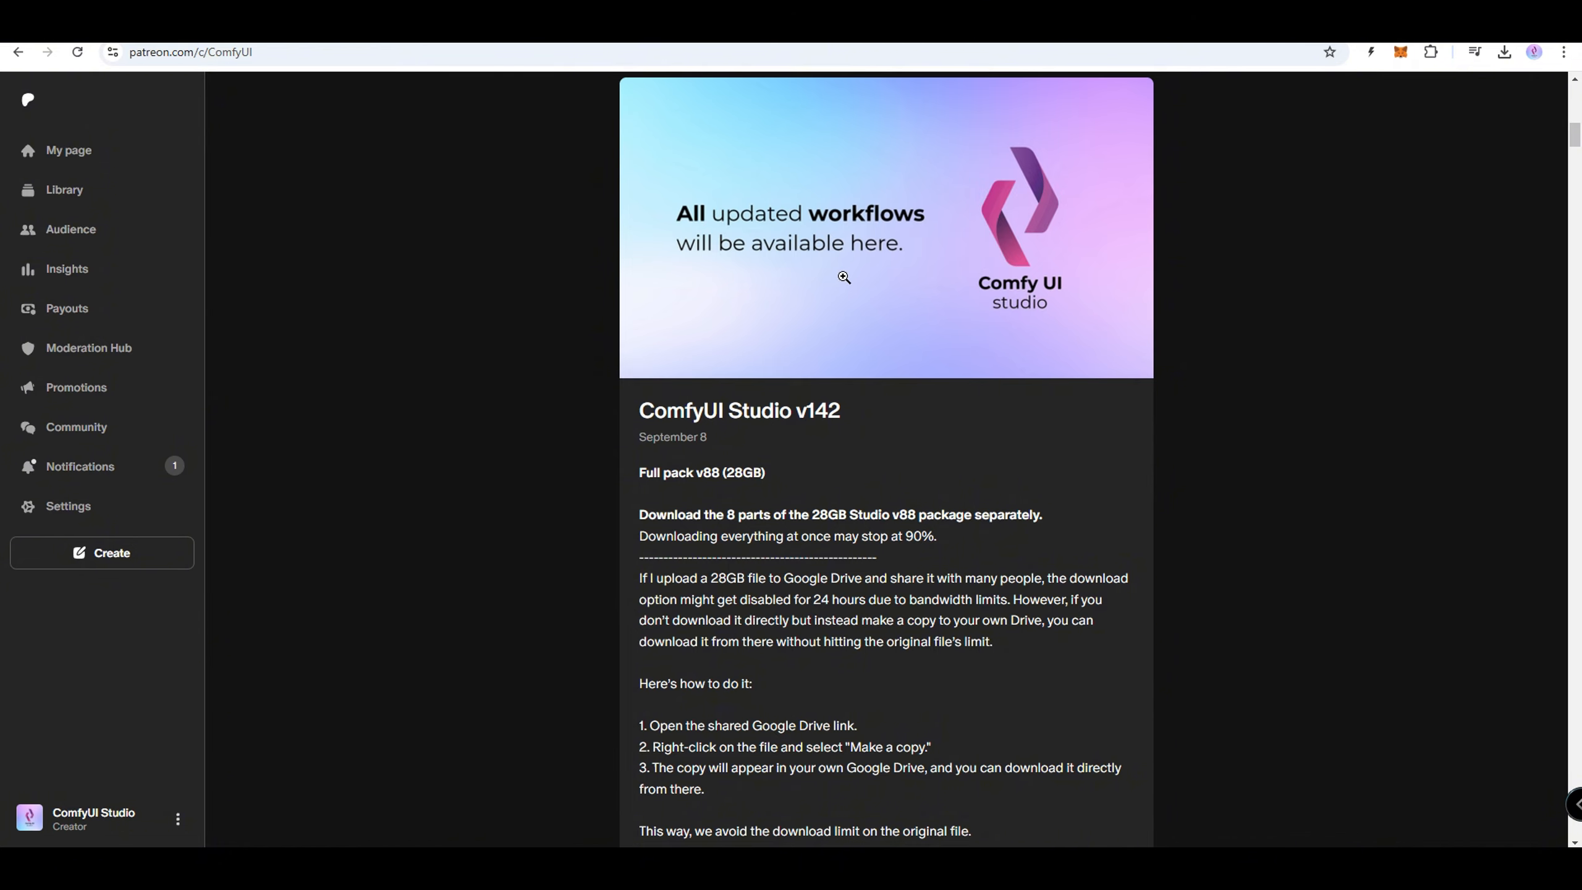
- On the Patreon page, read the ComfyUI Studio v142 post's update instructions and download UPDATE V142.rar into the ComfyUI-Studio-v88 folder
{"action": "scroll", "coordinate": [847, 282], "scroll_direction": "down", "scroll_amount": 1}
{"action": "scroll", "coordinate": [853, 288], "scroll_direction": "down", "scroll_amount": 8}
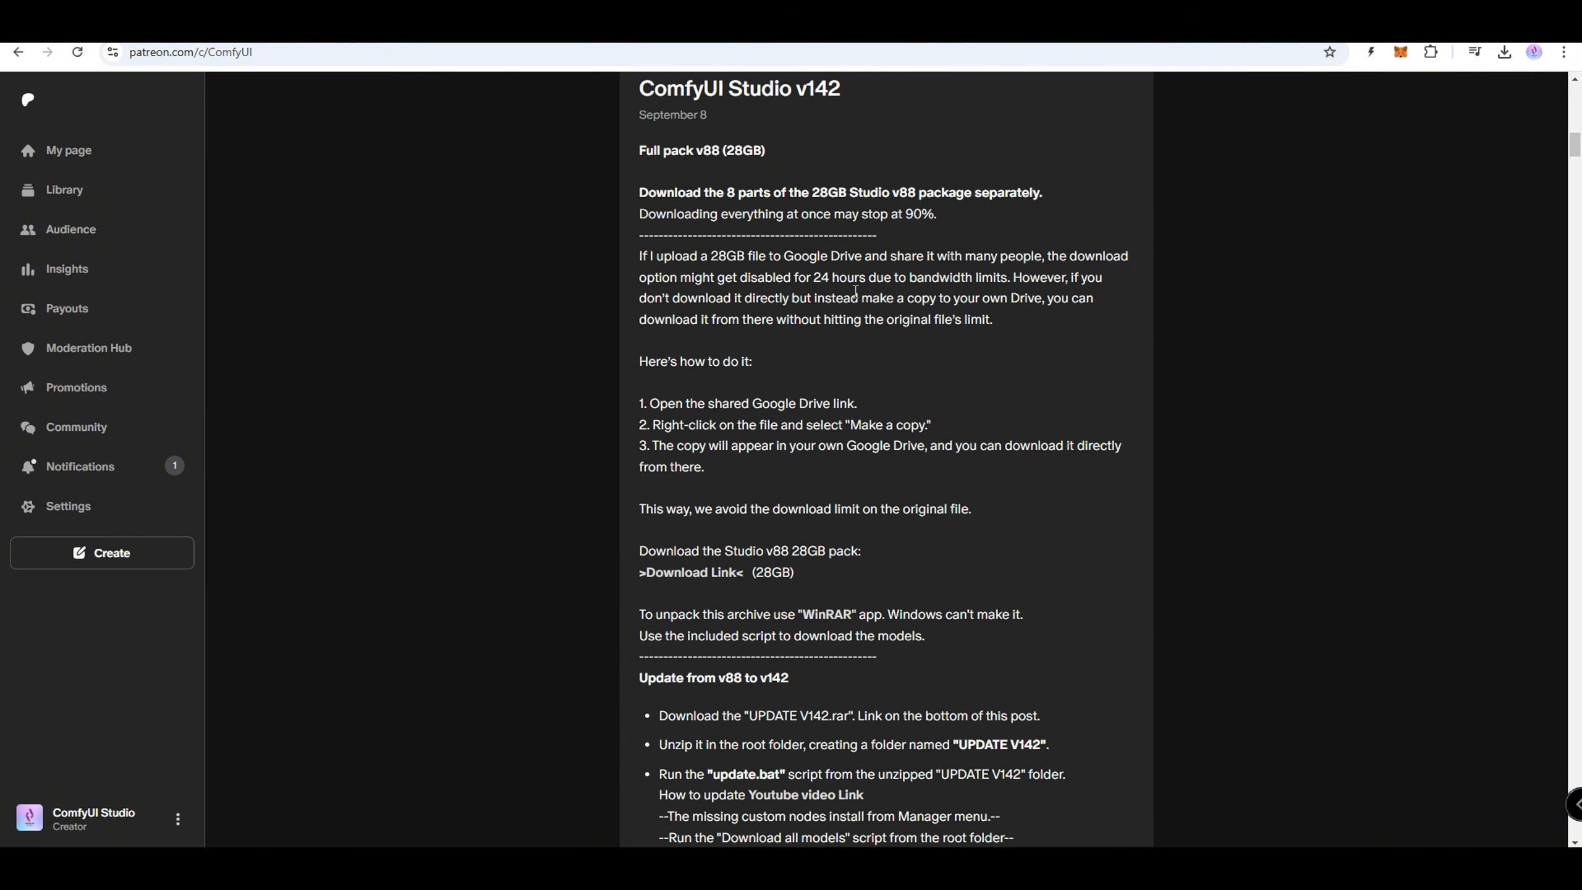
{"action": "scroll", "coordinate": [853, 319], "scroll_direction": "down", "scroll_amount": 2}
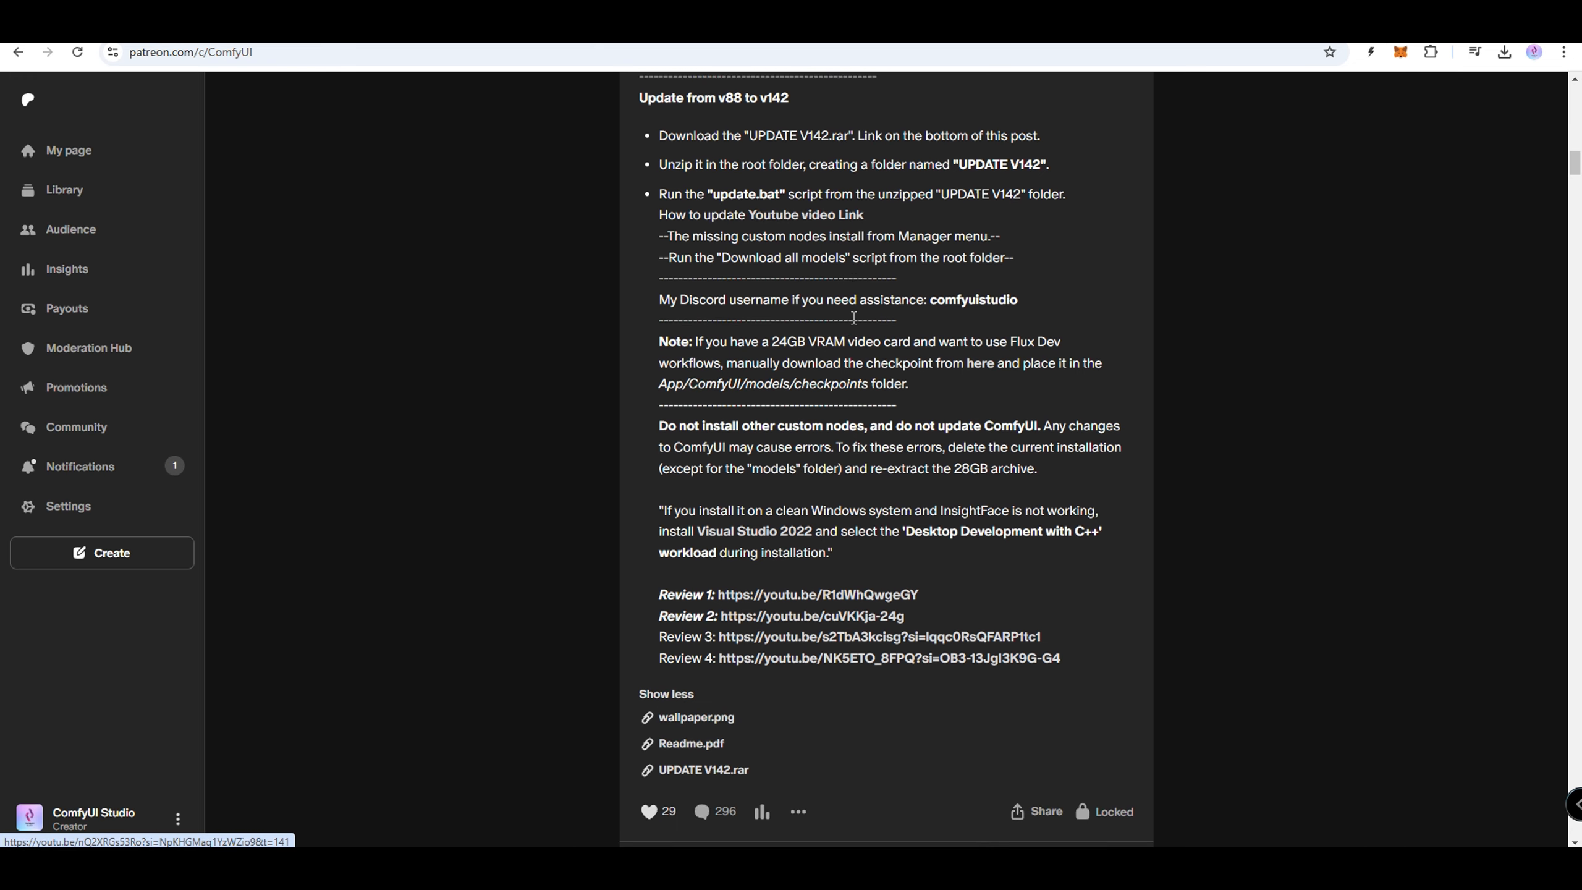
{"action": "left_click", "coordinate": [720, 767]}
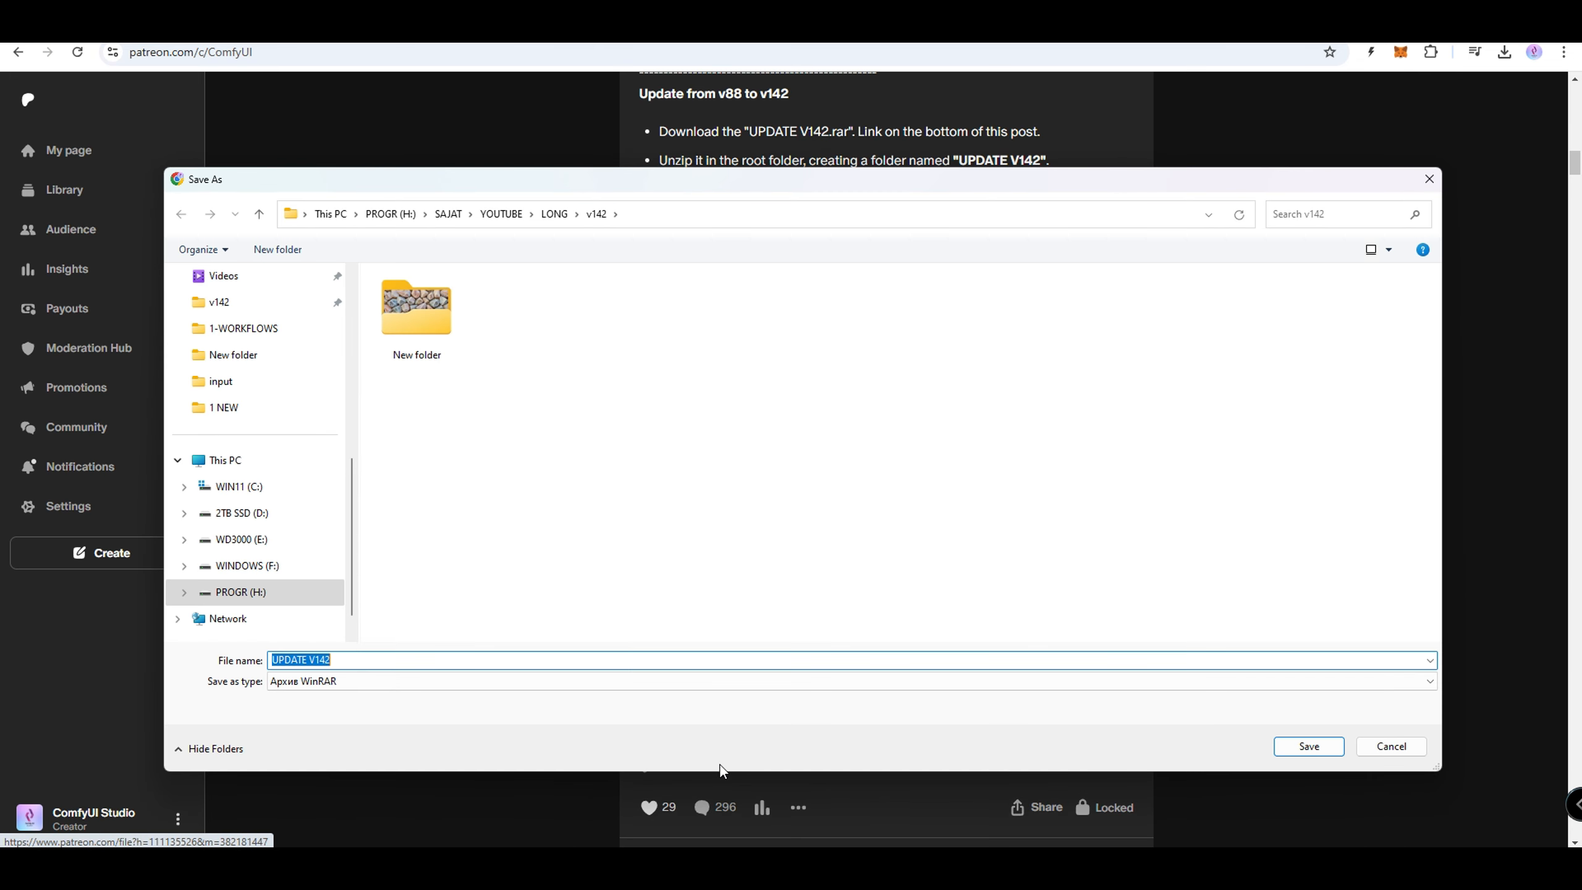
{"action": "scroll", "coordinate": [285, 374], "scroll_direction": "up", "scroll_amount": 8}
{"action": "left_click", "coordinate": [254, 439]}
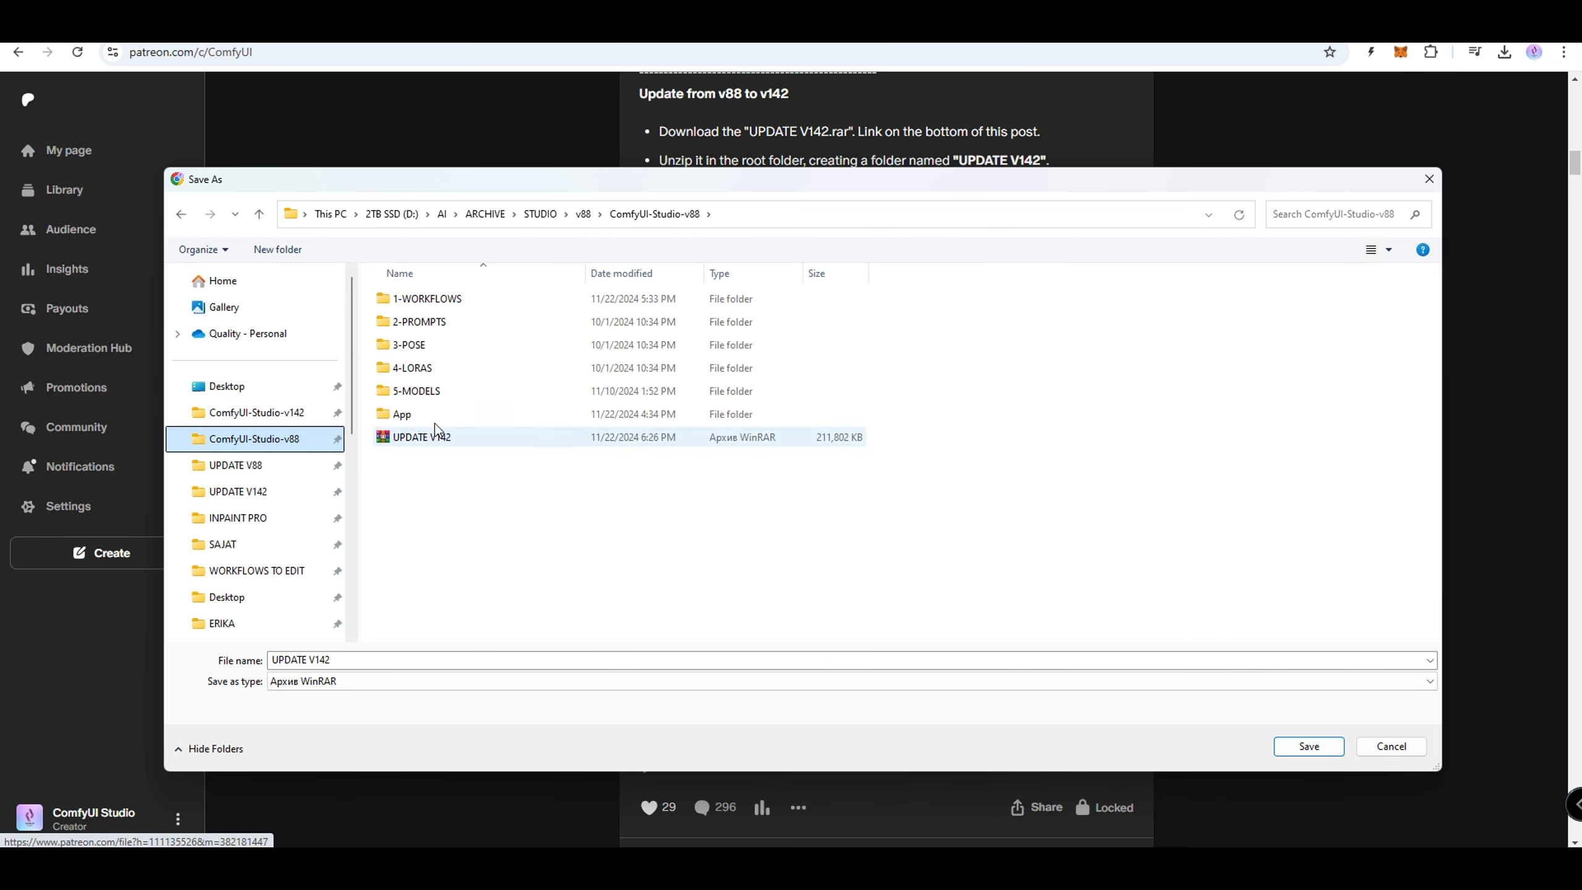
{"action": "left_click", "coordinate": [444, 439]}
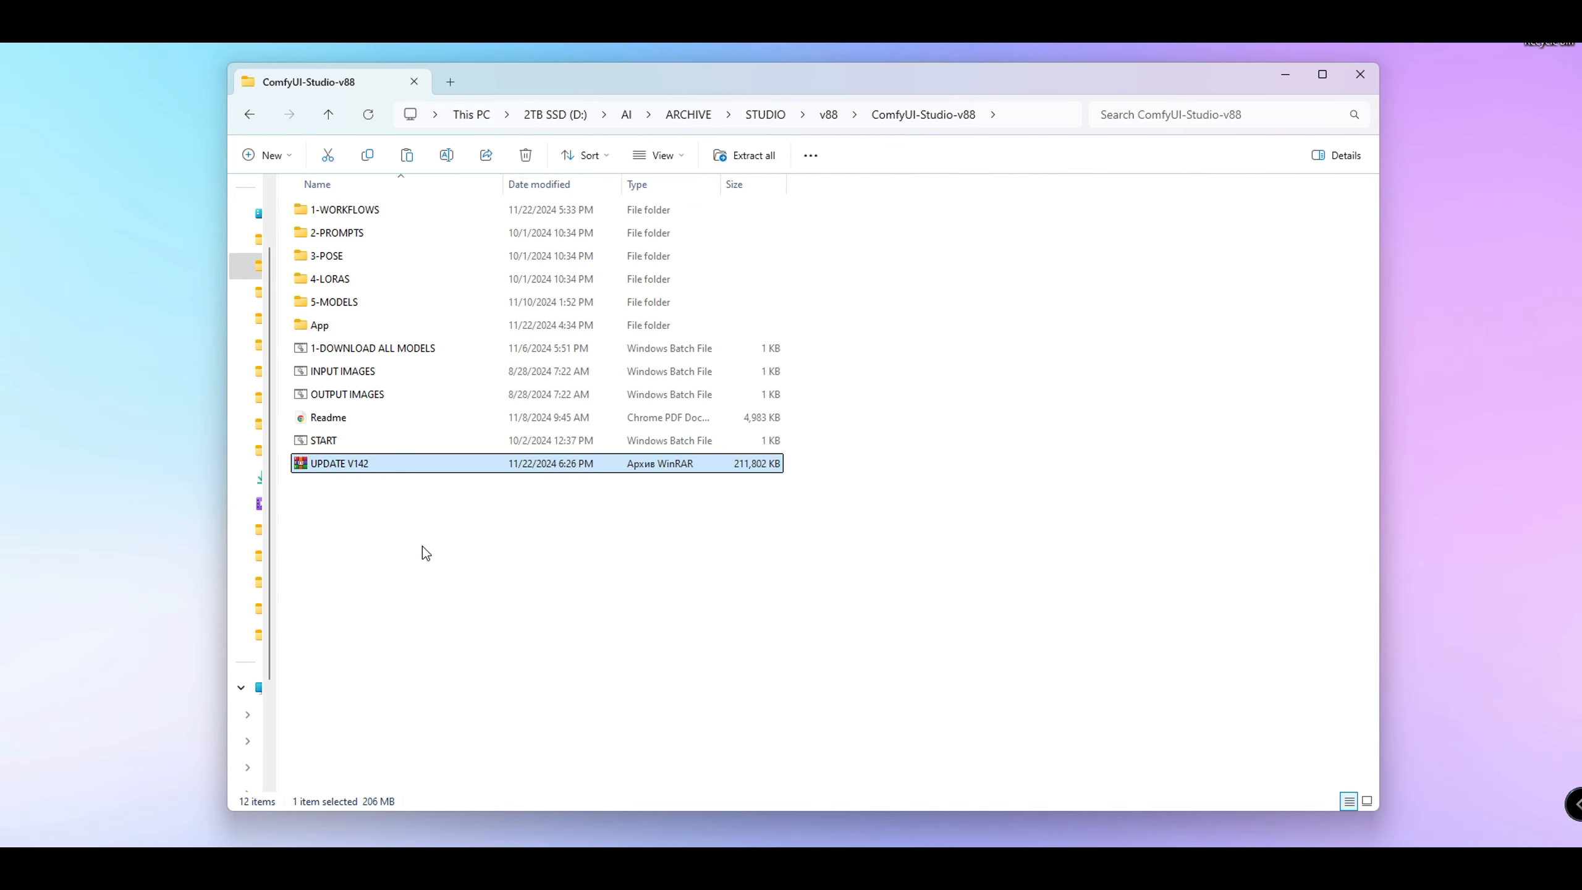
- In File Explorer, bring up the available file actions for the UPDATE V142 archive in the ComfyUI-Studio-v88 folder
{"action": "right_click", "coordinate": [358, 464]}
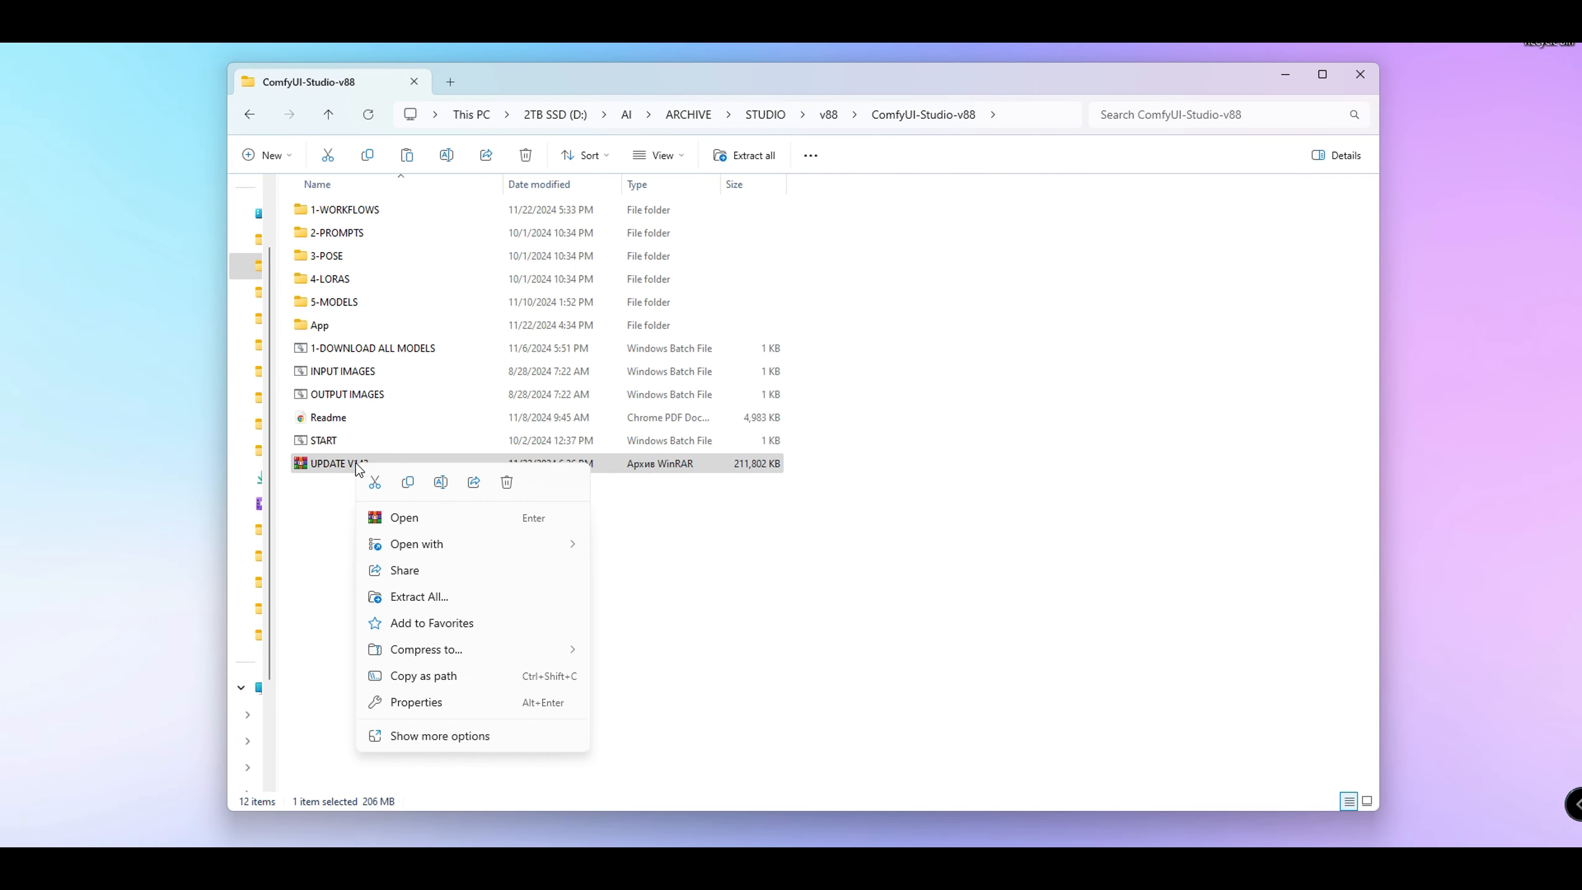